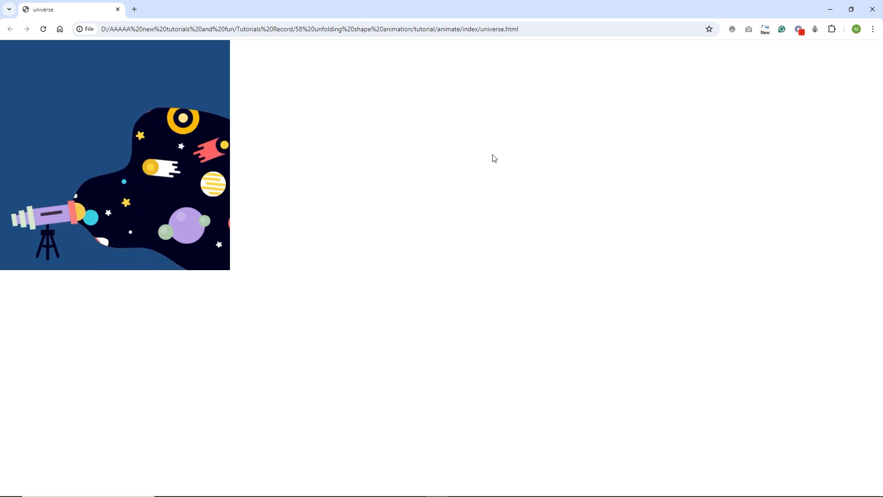
Step: Preview the finished telescope and galaxy animation at full size, and minimise its window
click(512, 490)
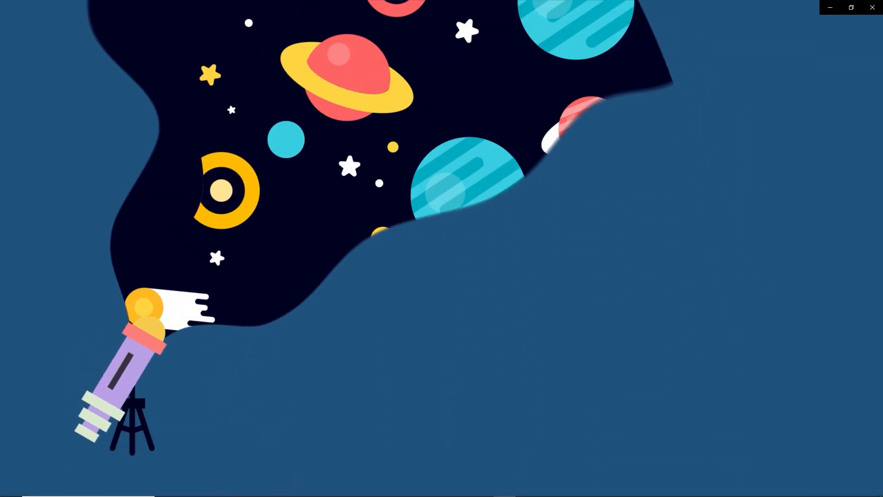
click(827, 12)
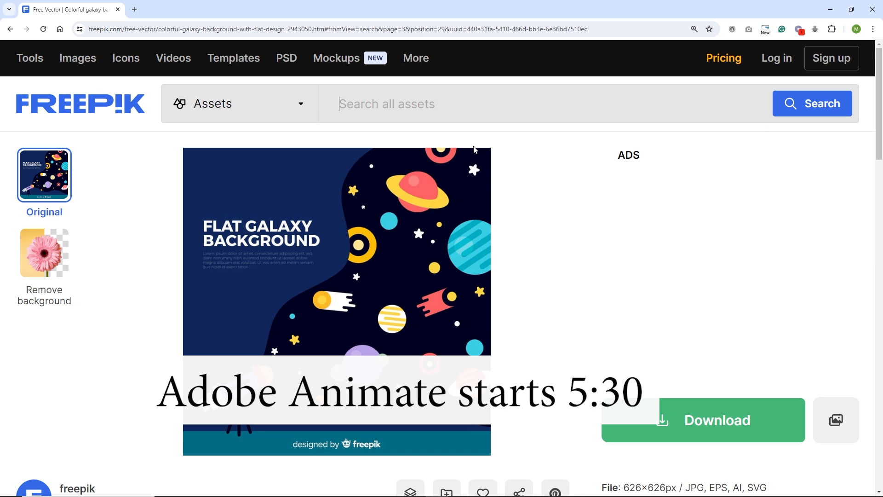
scroll(699, 290, down, 4)
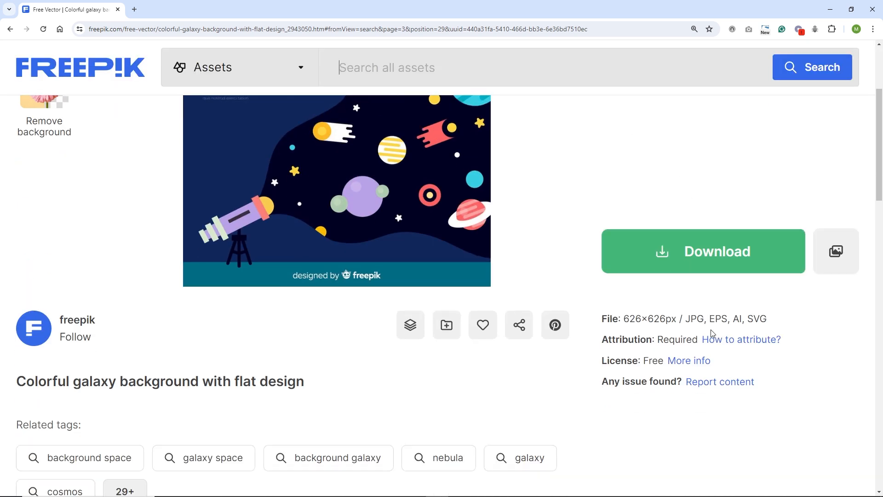
click(704, 263)
scroll(704, 263, down, 4)
click(694, 297)
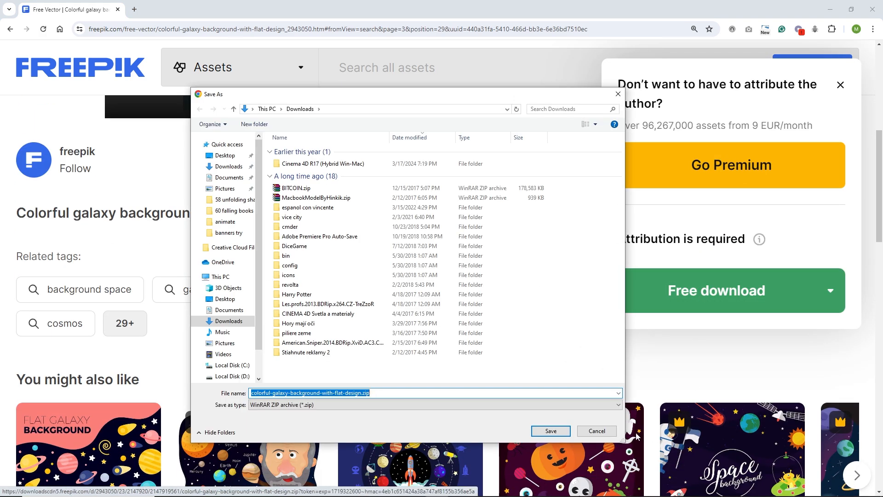
click(603, 437)
scroll(540, 350, up, 4)
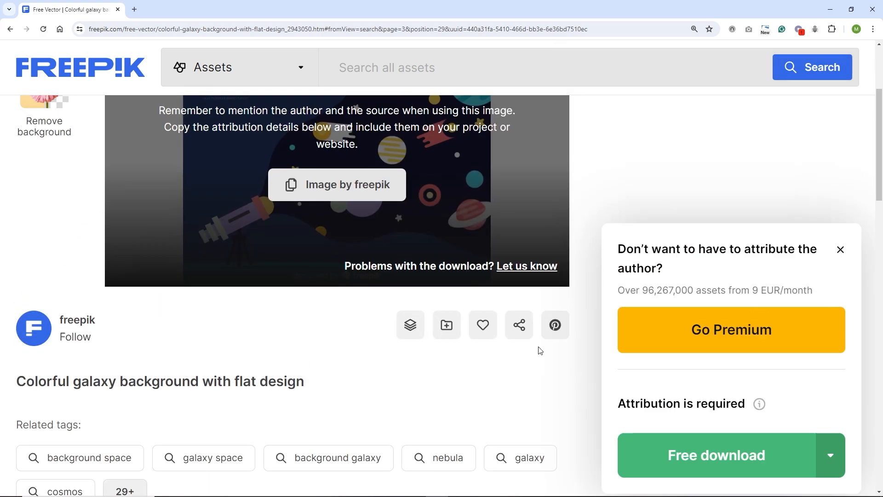
click(840, 254)
scroll(735, 348, up, 4)
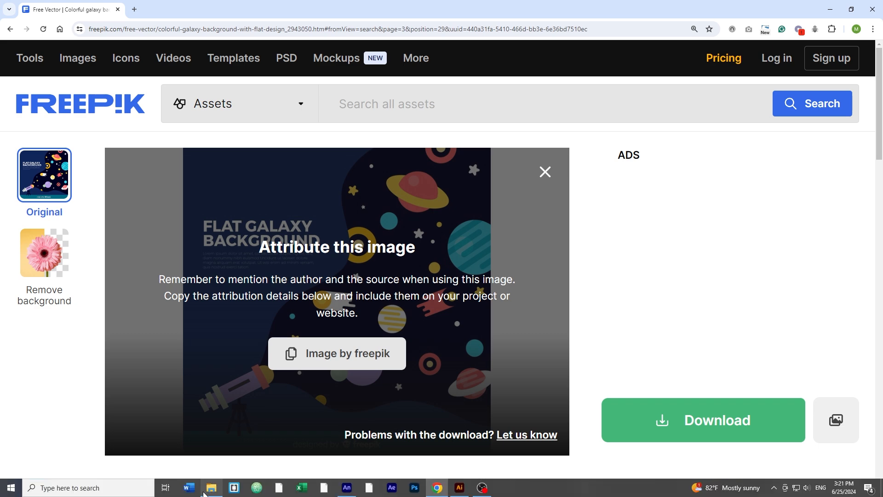
Step: Switch to File Explorer and extract the colorful-galaxy-background zip archive in place inside the tutorial project's freepik folder
click(209, 491)
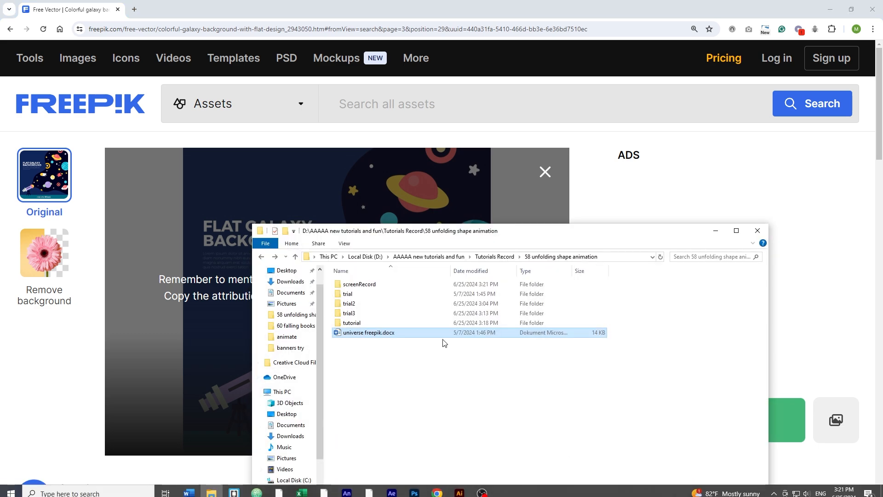
double_click(354, 323)
click(365, 287)
double_click(365, 292)
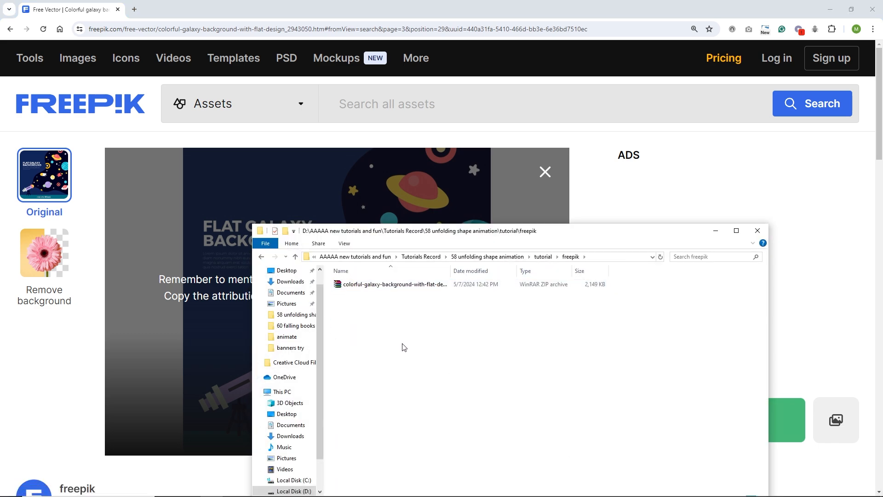
right_click(359, 285)
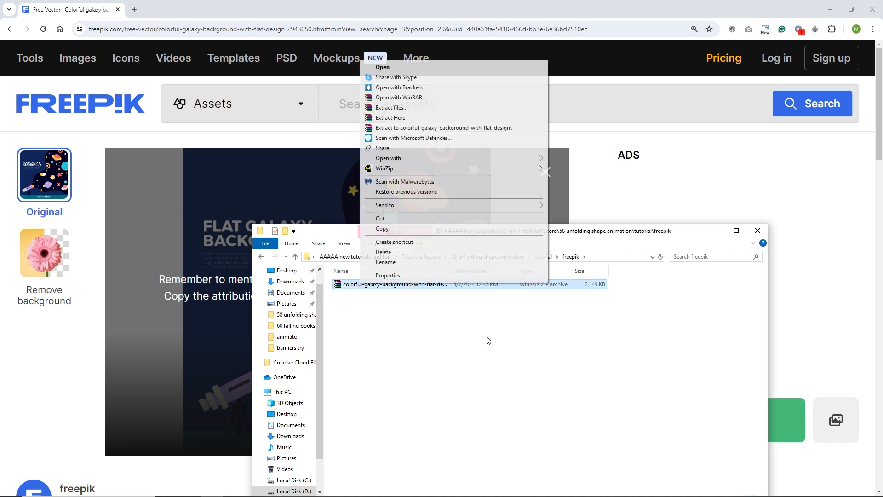
click(390, 117)
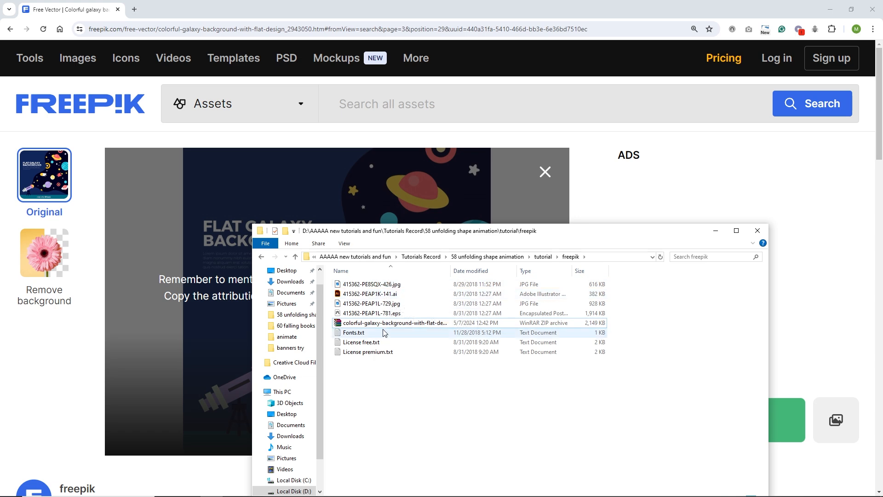
Step: Open 415362-PEAP1K-141.ai in Illustrator, dismiss the missing-font notice, and bring both artboards into view
double_click(387, 294)
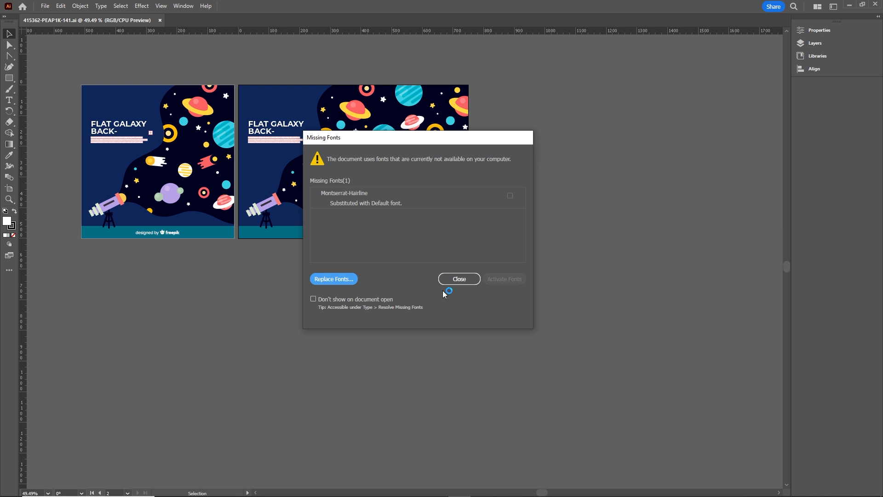
click(464, 281)
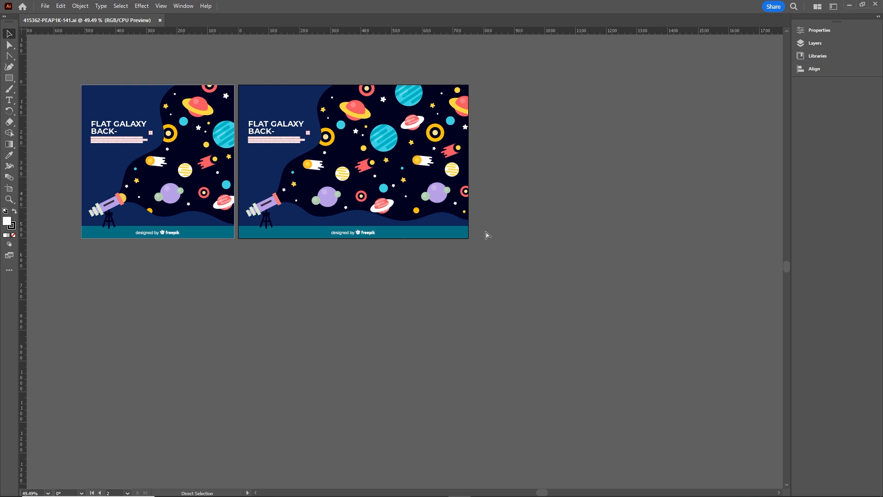
scroll(487, 235, left, 2)
scroll(485, 232, up, 2)
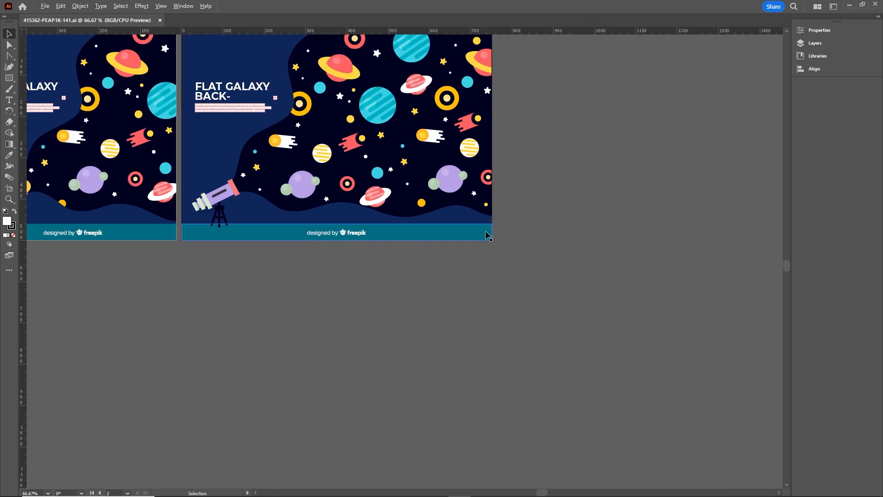
drag(459, 195, 566, 293)
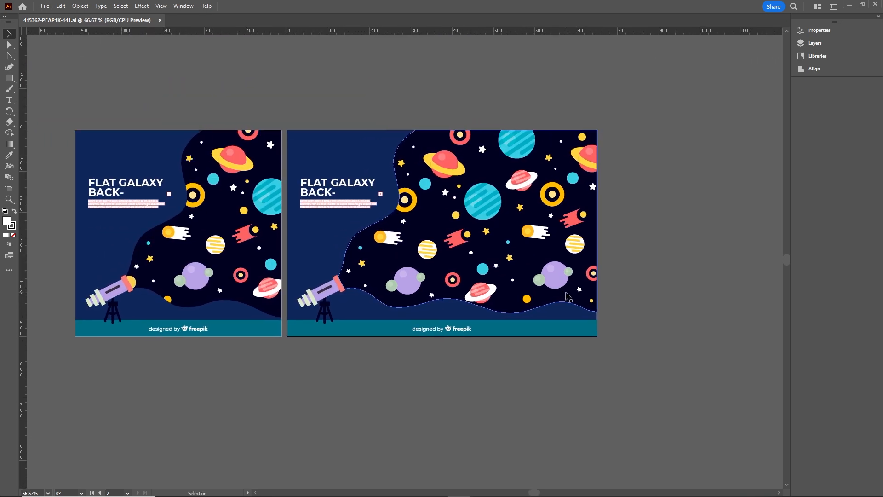
Step: Create a new 500 x 500 px web document with one artboard in RGB color
key(ctrl+n)
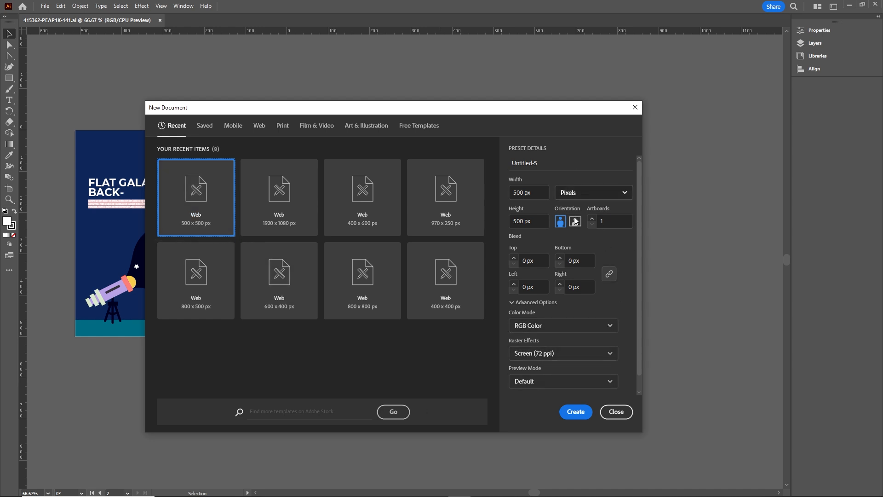
click(575, 411)
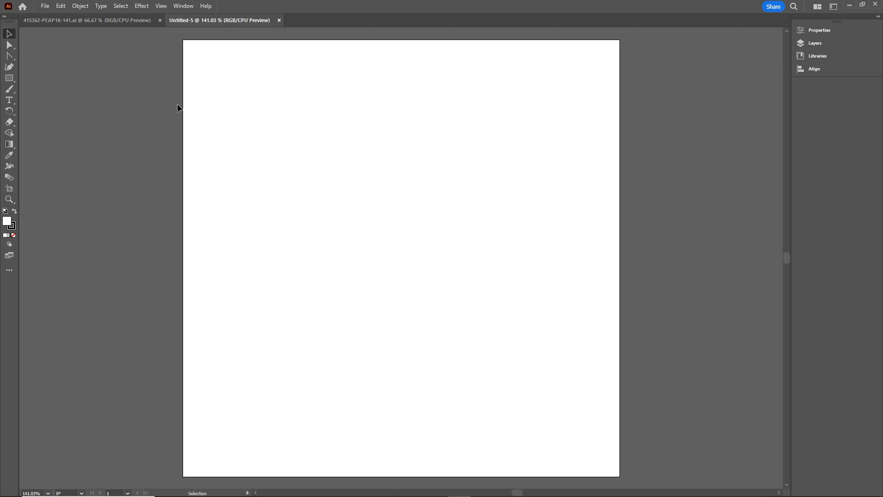
Step: Copy the telescope and its tripod from the square galaxy artboard into the lower-left corner of Untitled-5, and enlarge them together
click(127, 20)
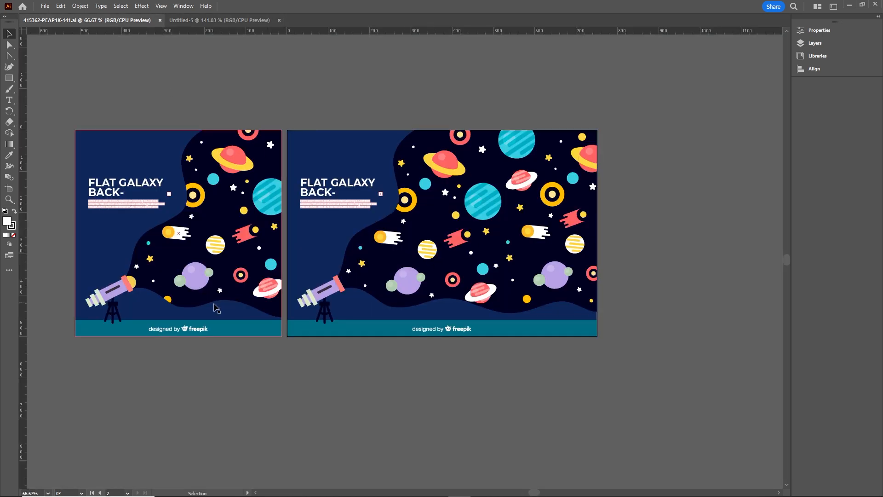
scroll(170, 311, left, 2)
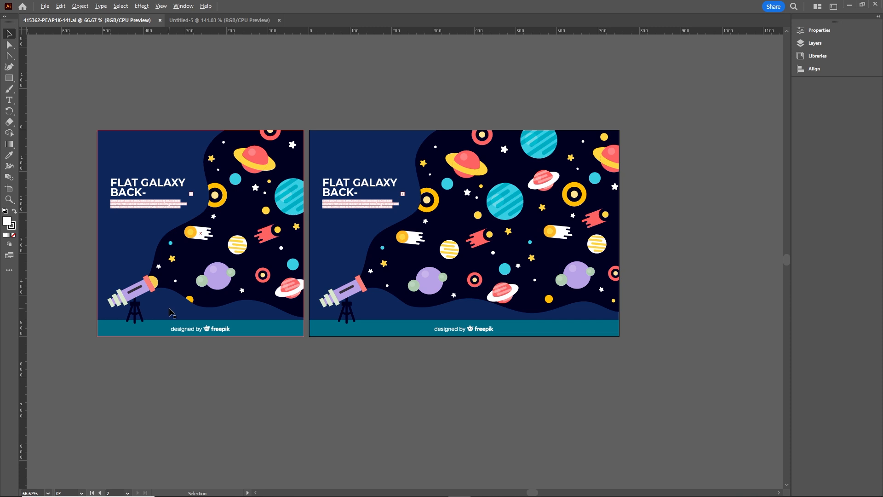
scroll(170, 313, up, 1)
scroll(173, 310, up, 1)
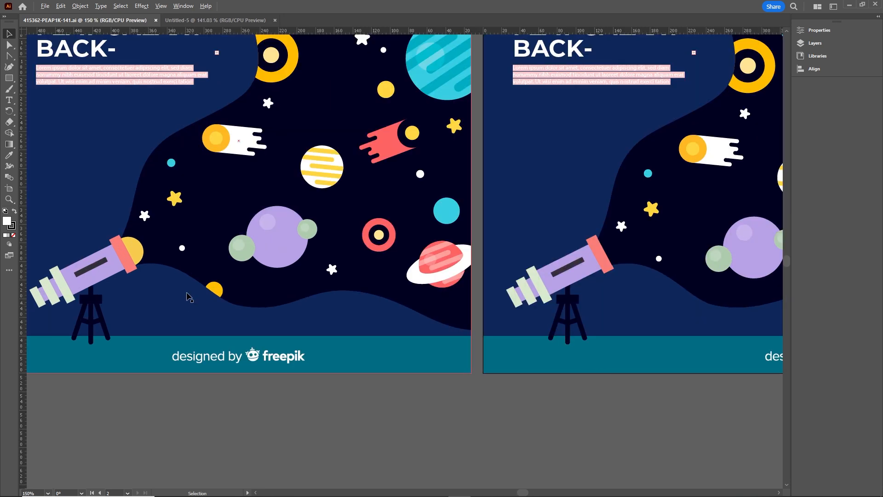
scroll(211, 285, down, 1)
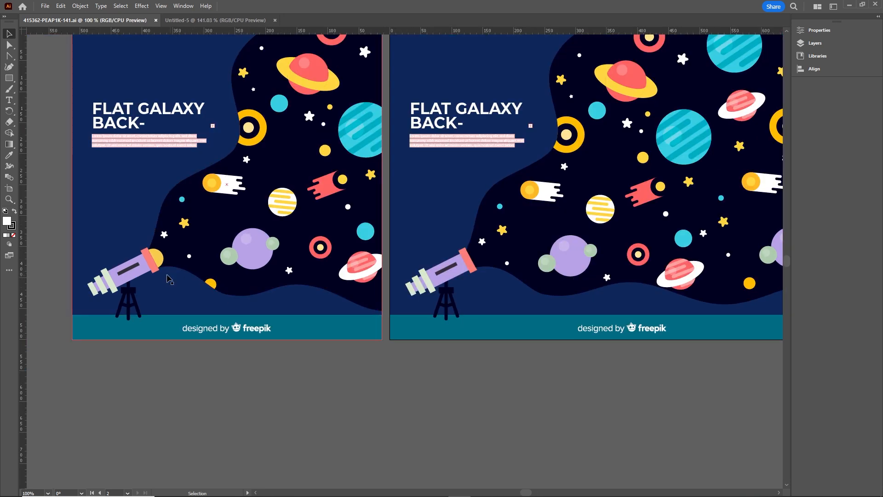
click(139, 283)
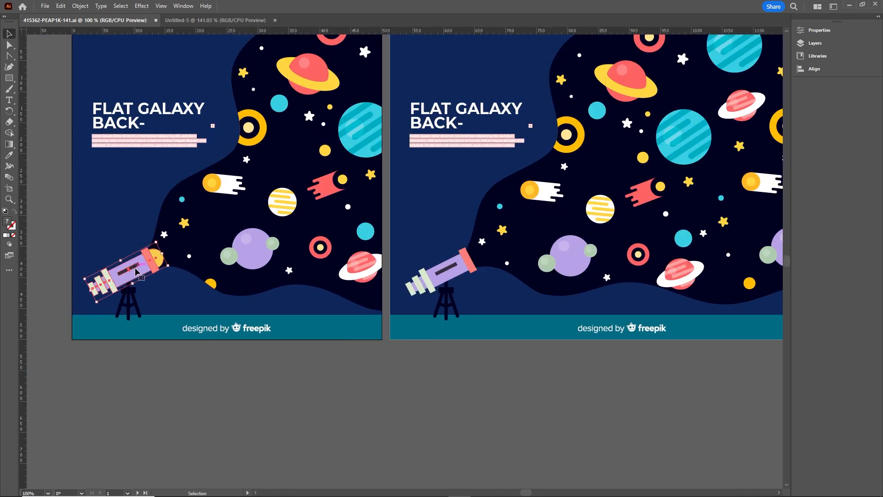
click(137, 304)
click(234, 405)
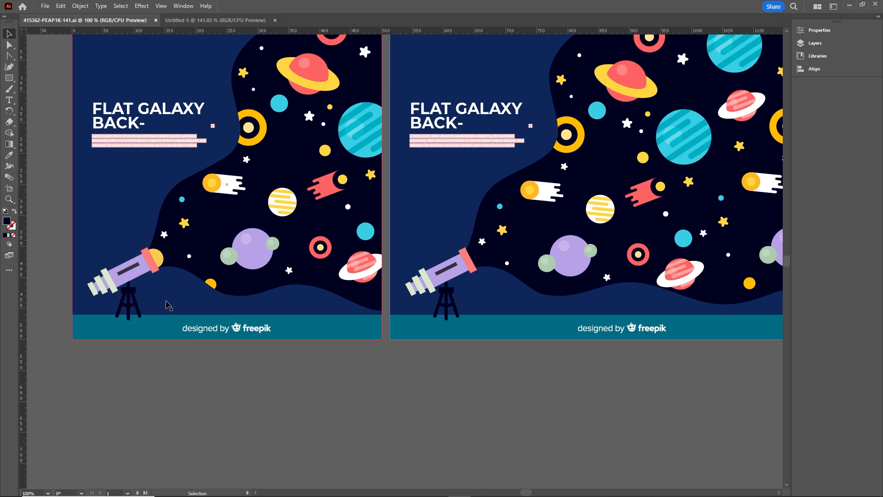
click(136, 271)
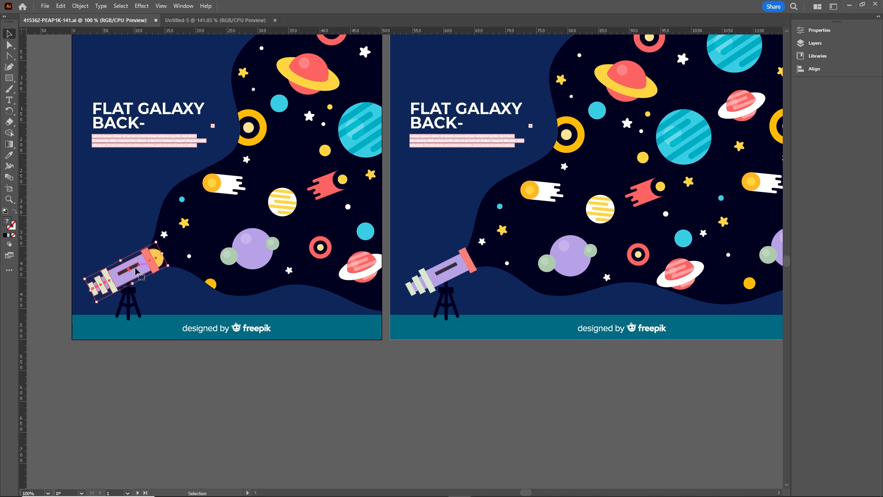
shift+click(138, 303)
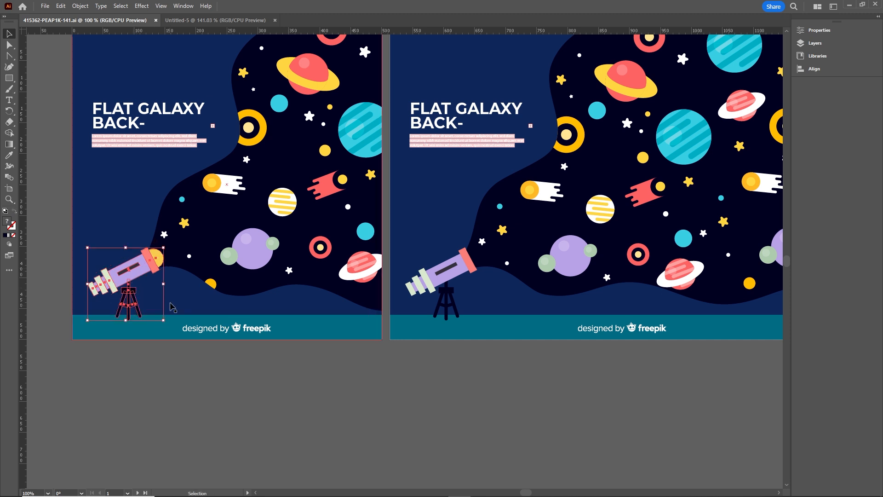
drag(149, 279, 264, 395)
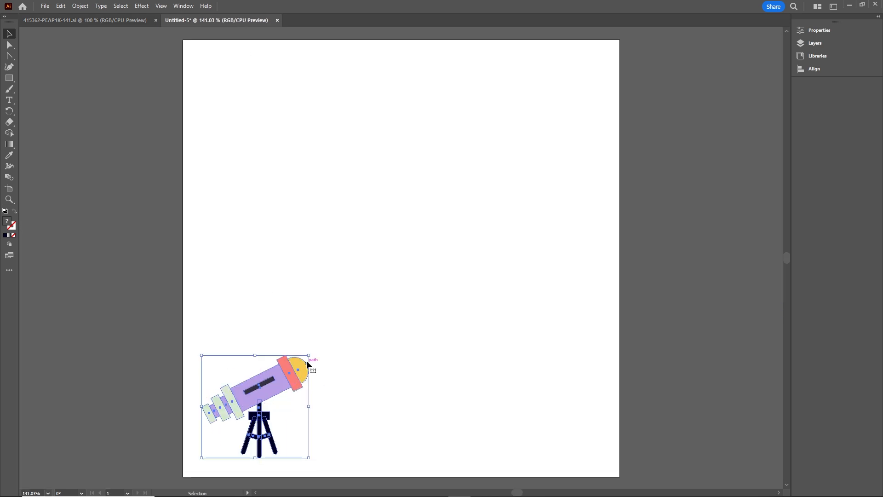
drag(308, 355, 335, 329)
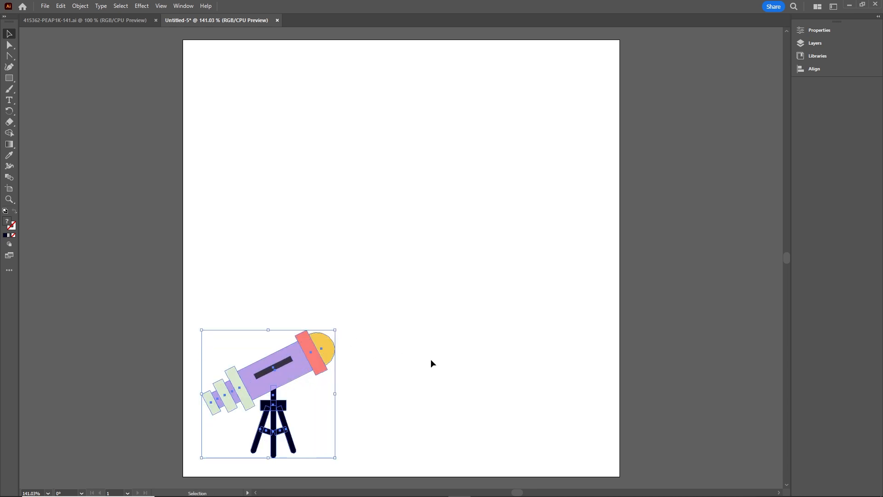
Step: Return to the 415362-PEAP1K-141.ai artwork and select the galaxy group on the wide artboard
click(110, 22)
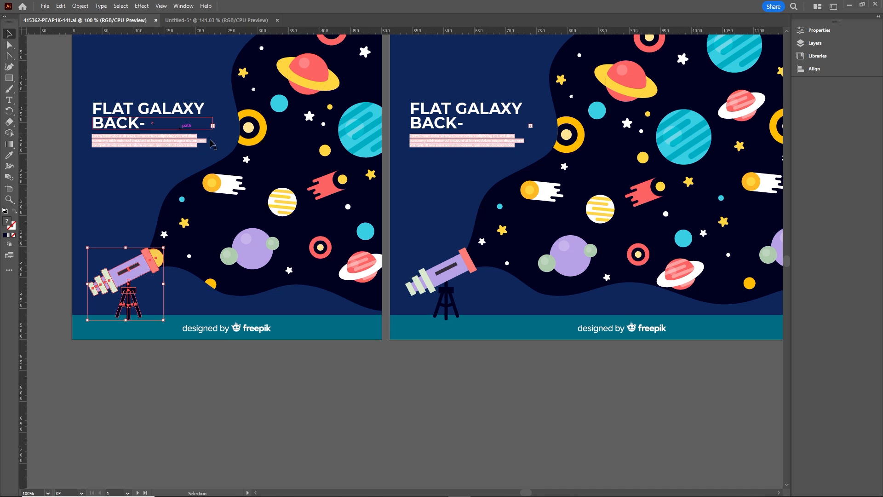
key(space)
drag(559, 352, 440, 387)
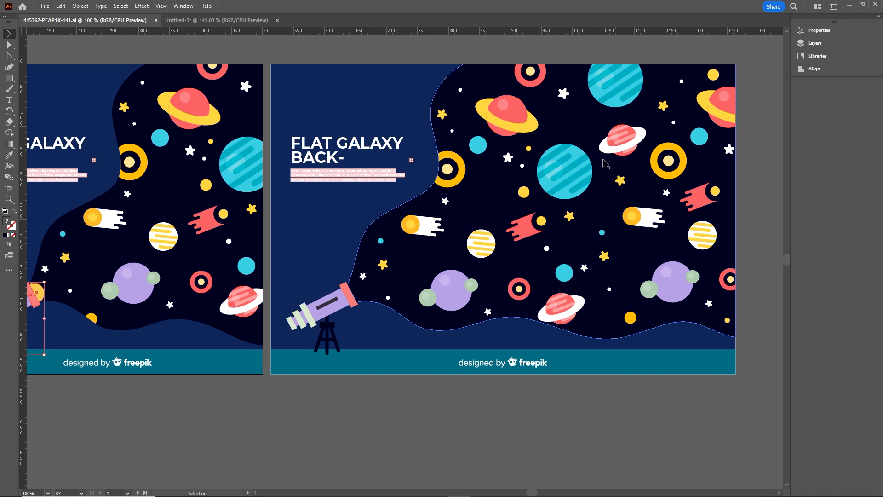
click(566, 180)
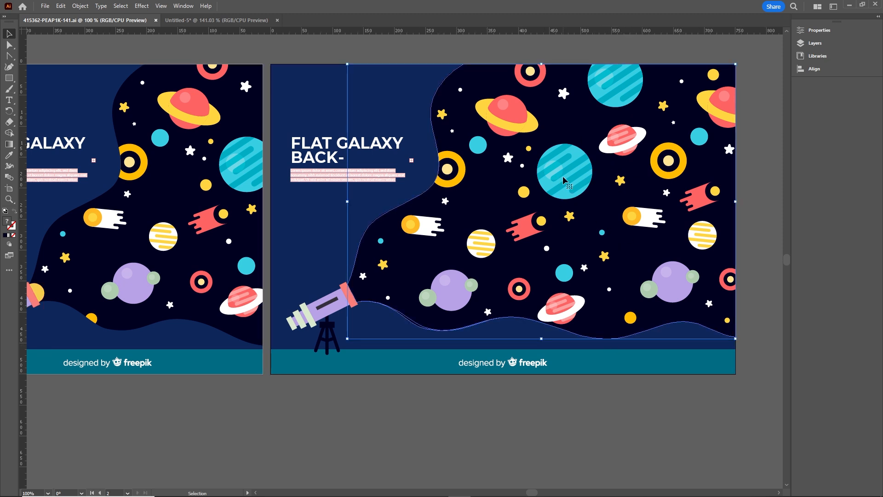
Step: Try moving the whole galaxy group diagonally down and to the left, and undo the move
drag(566, 176, 500, 243)
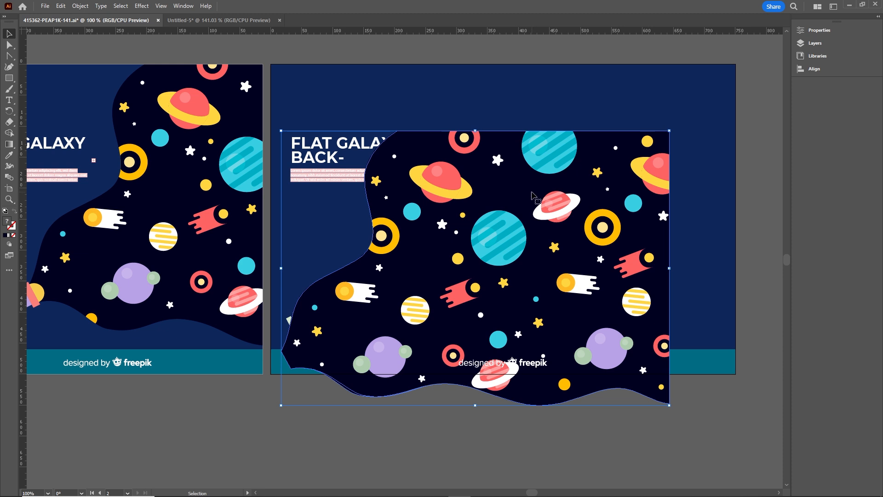
key(a)
key(ctrl+z)
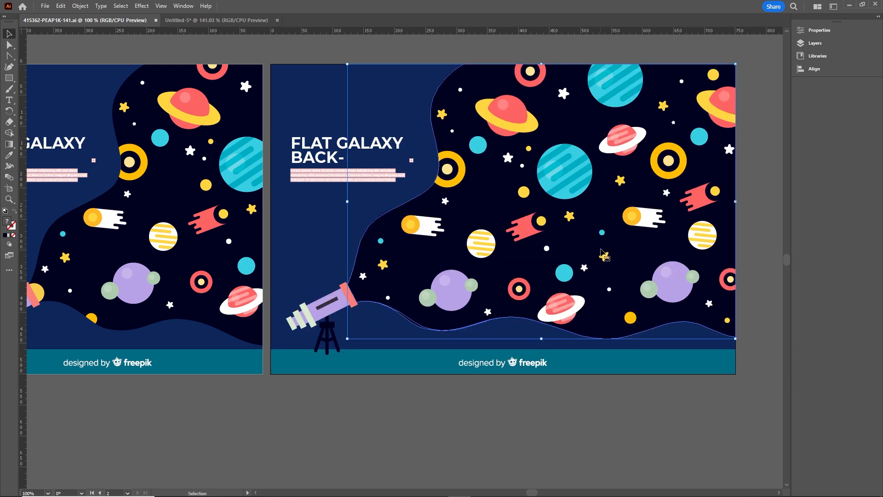
Step: Ungroup the wide artboard's galaxy artwork and copy its planets and stars, without the dark backdrop, into Untitled-5
right_click(562, 173)
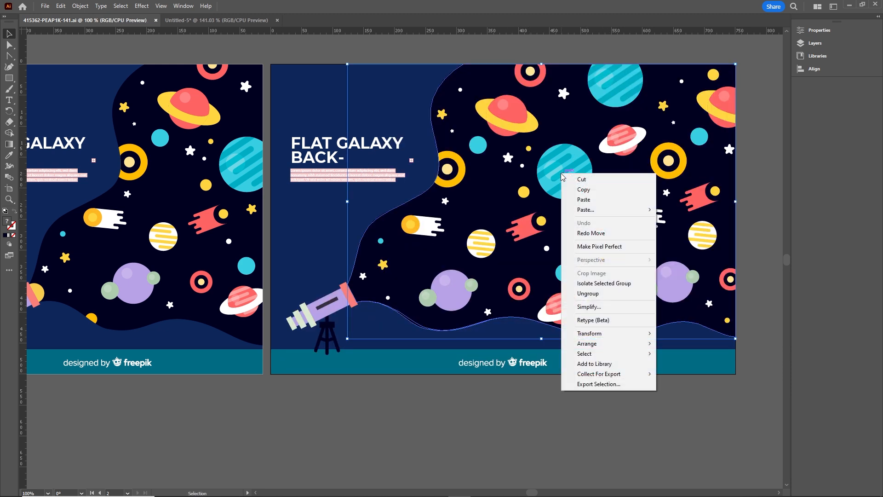
click(591, 294)
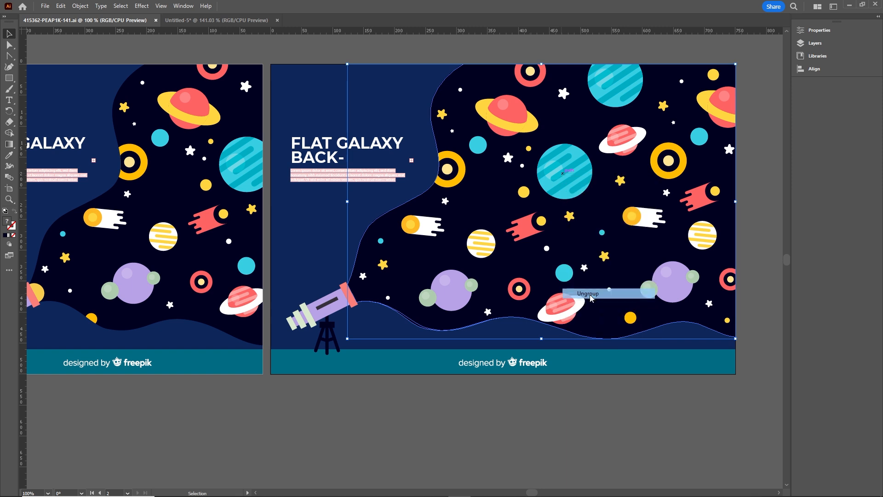
click(547, 448)
drag(569, 188, 399, 206)
scroll(458, 249, right, 1)
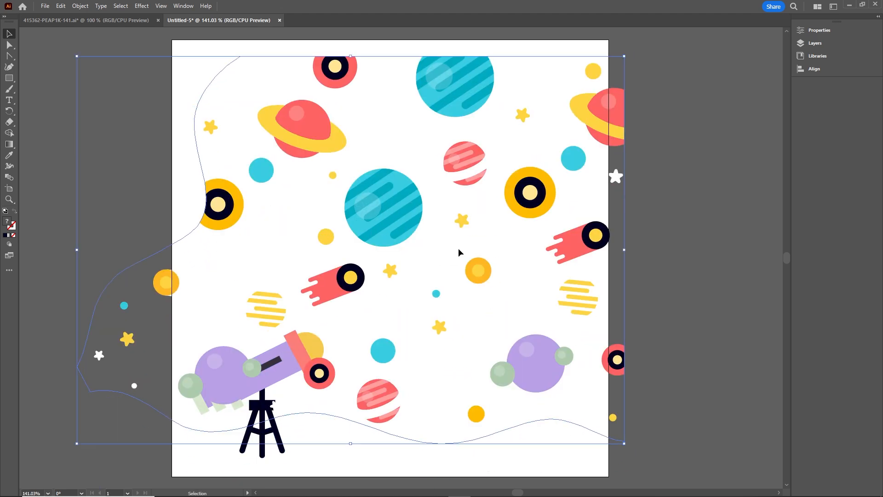
scroll(458, 247, down, 2)
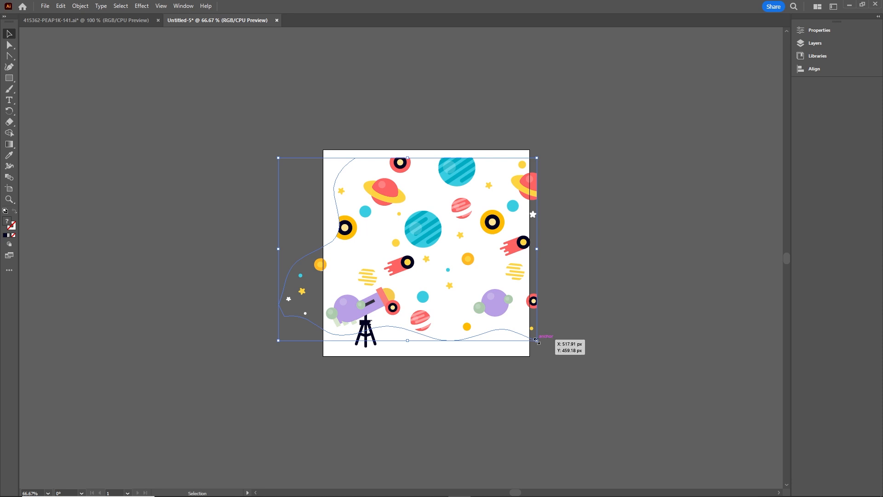
Step: Enlarge the pasted planets and stars group about its centre, and shift it left and slightly down over the artboard
drag(537, 341, 563, 365)
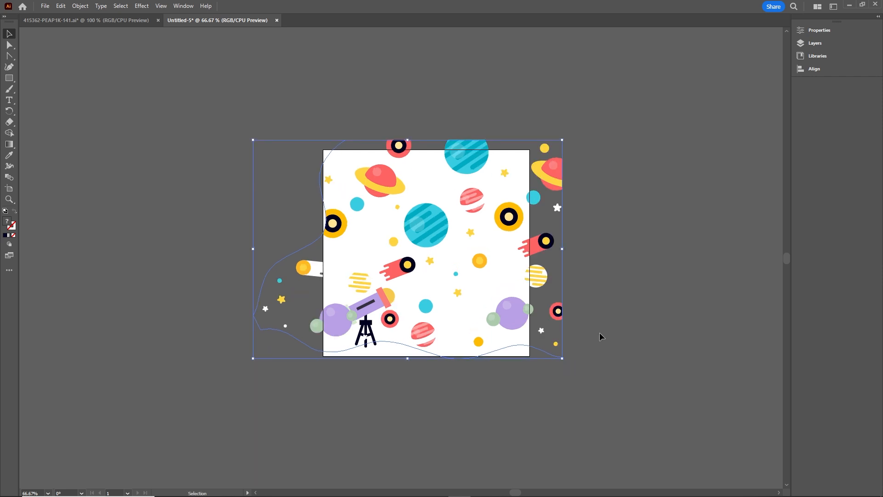
key(Left)
key(Left)
key(Left)
key(Left)
key(Down)
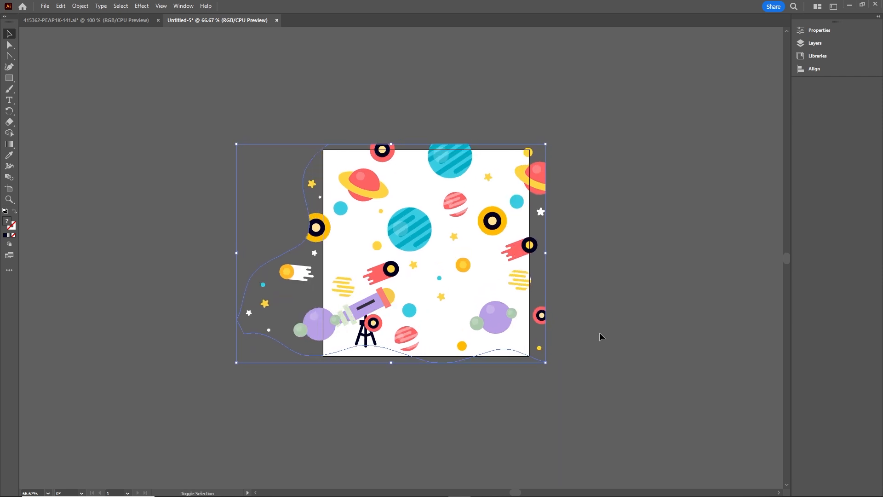
key(Left)
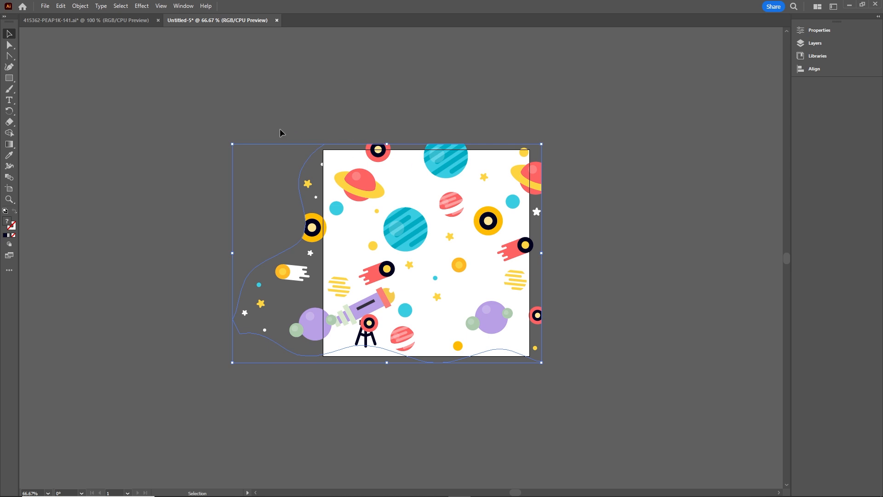
Step: Return to the 415362-PEAP1K-141.ai artwork, move the planets aside, and copy the dark wavy backdrop shape into Untitled-5
click(87, 20)
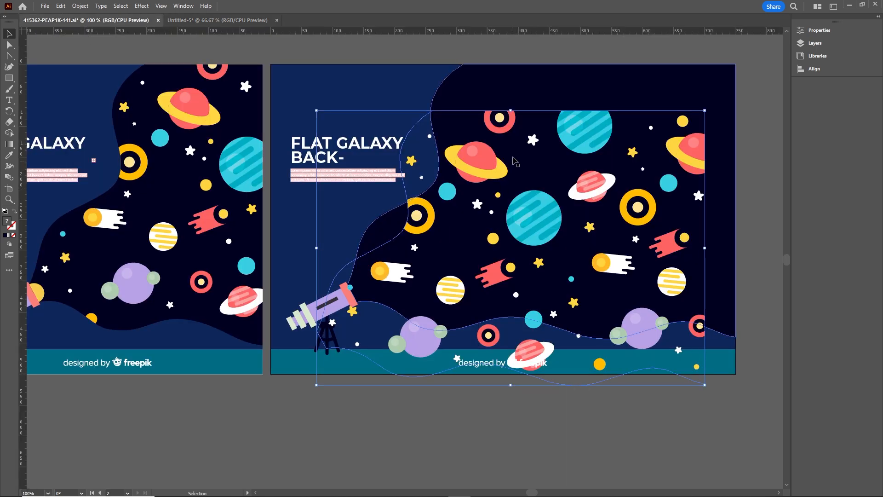
drag(574, 94, 437, 260)
drag(451, 296, 463, 212)
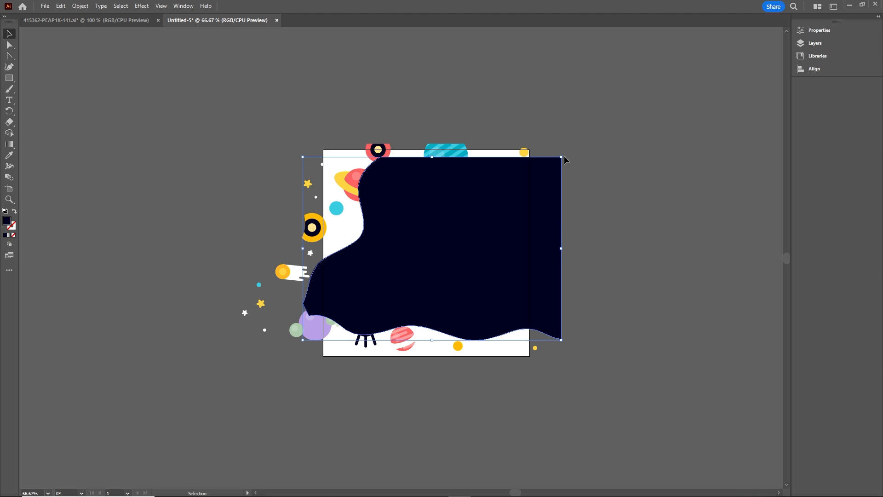
Step: Shrink the dark backdrop shape and place it so its narrow end meets the front of the telescope
drag(561, 157, 517, 181)
drag(468, 264, 507, 273)
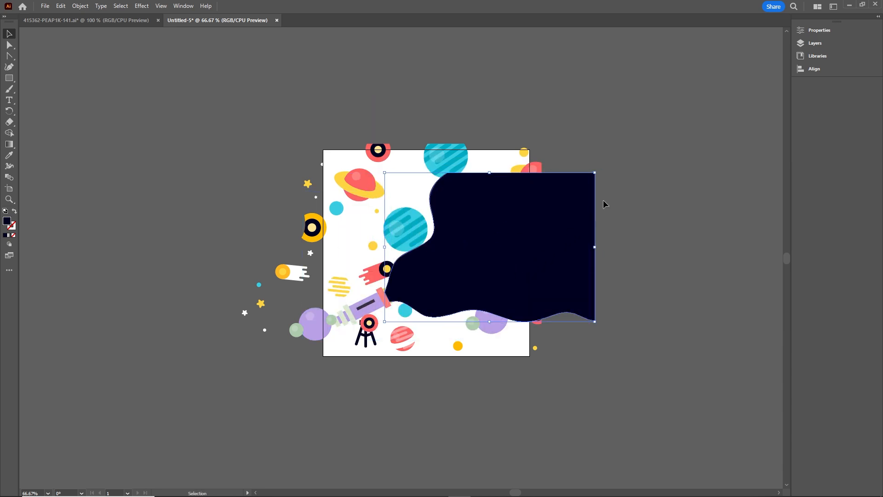
drag(596, 174, 597, 174)
drag(591, 175, 576, 186)
click(636, 259)
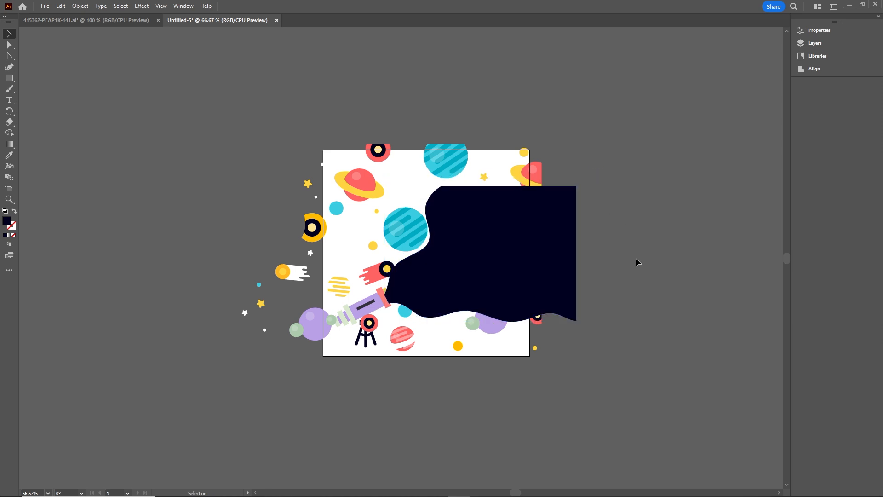
Step: Convert the dark shape's upper-right corner into a smooth curve with the Anchor Point tool
click(12, 61)
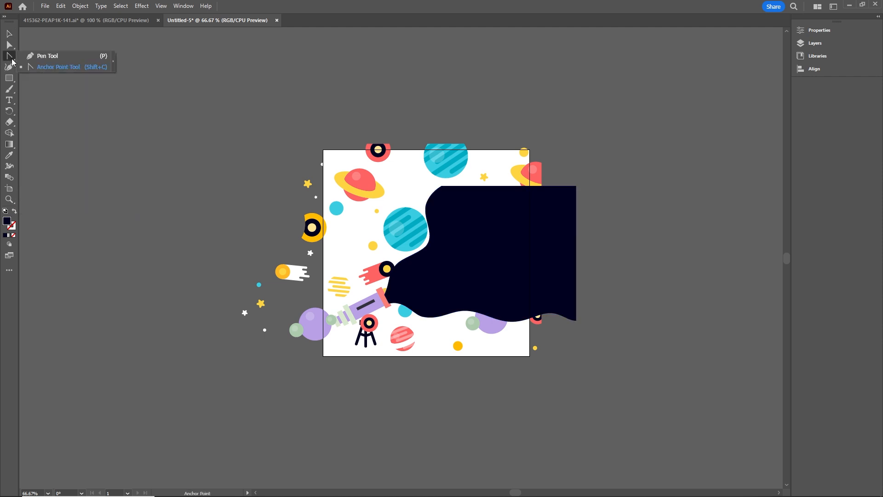
click(74, 69)
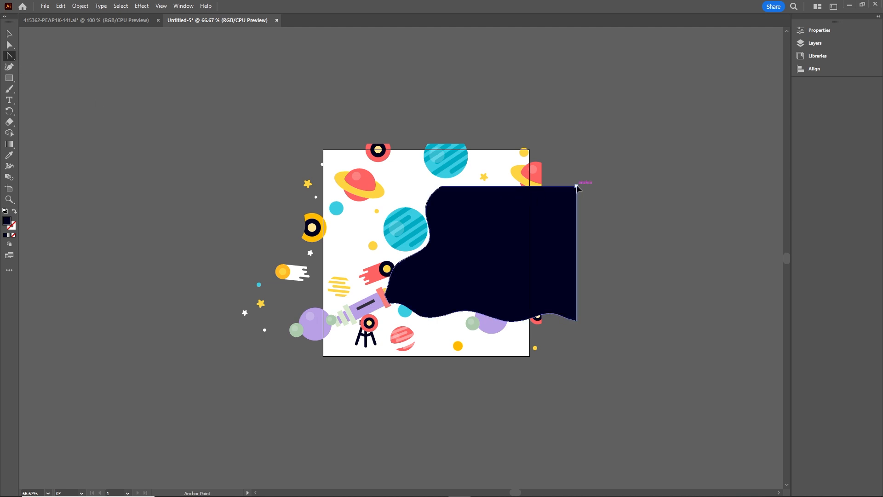
drag(577, 186, 610, 229)
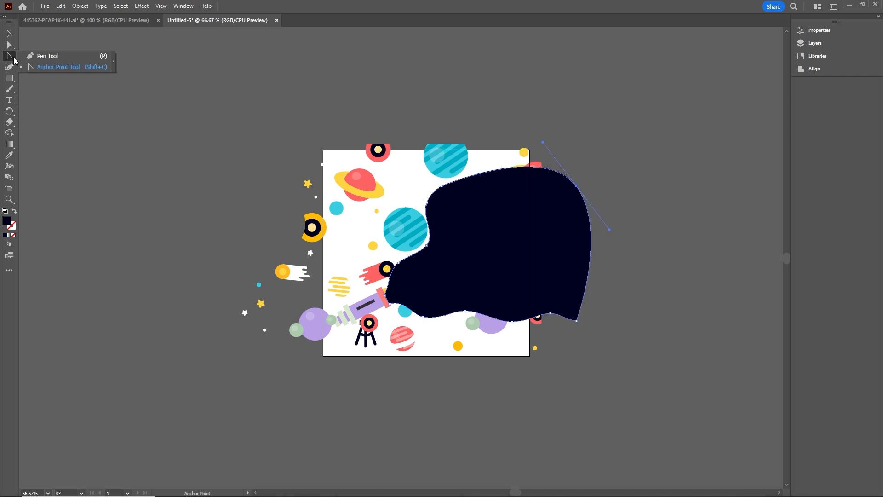
click(577, 186)
drag(580, 190, 608, 229)
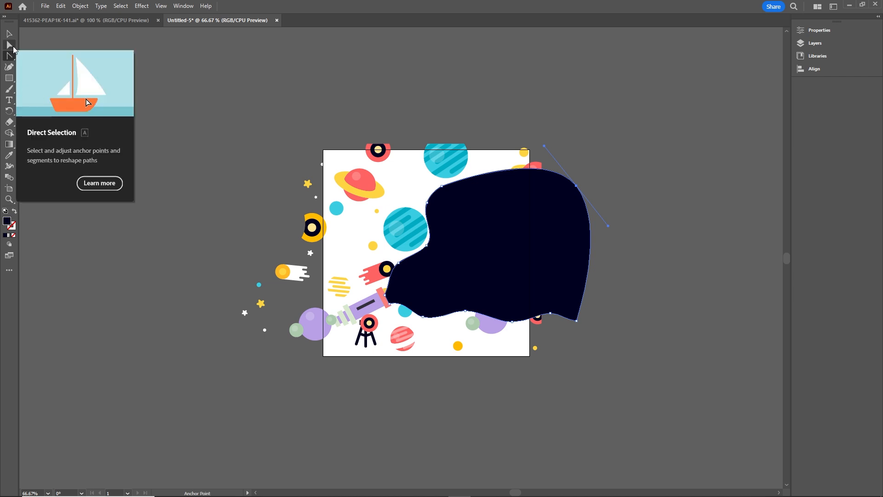
Step: Move the dark shape's rounded upper-right anchor point inward and down with the Direct Selection tool
click(13, 47)
click(51, 46)
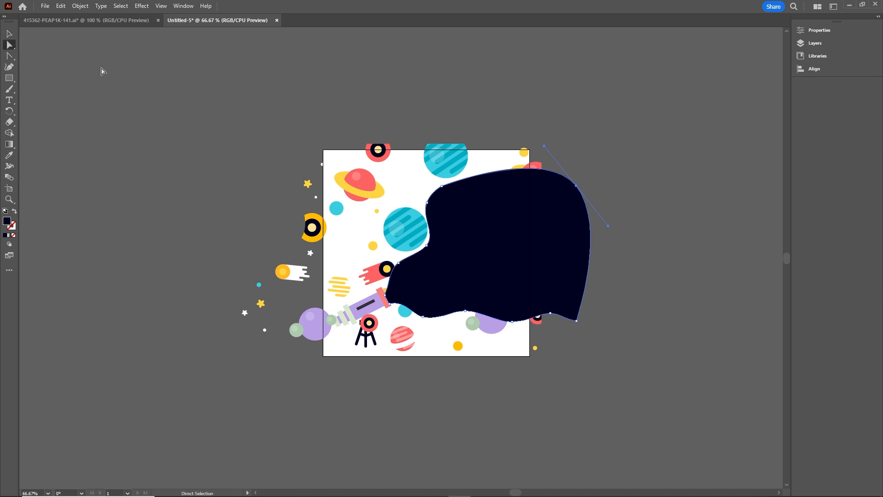
drag(577, 186, 550, 203)
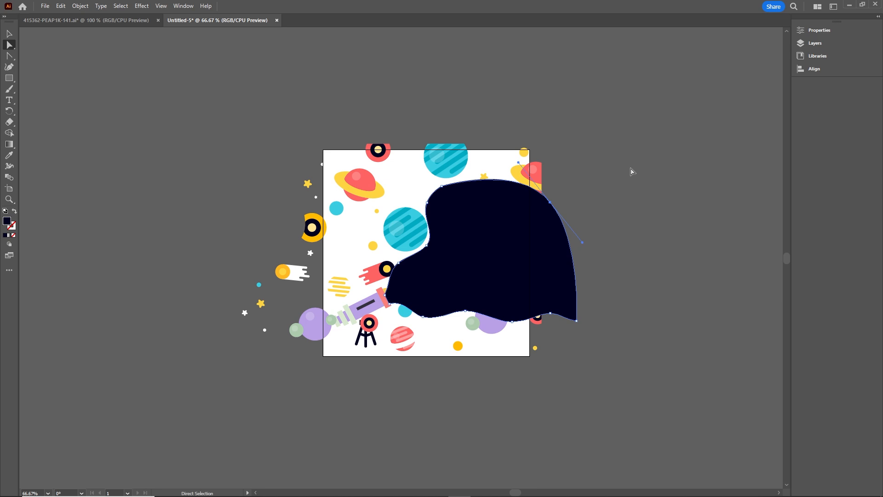
click(642, 233)
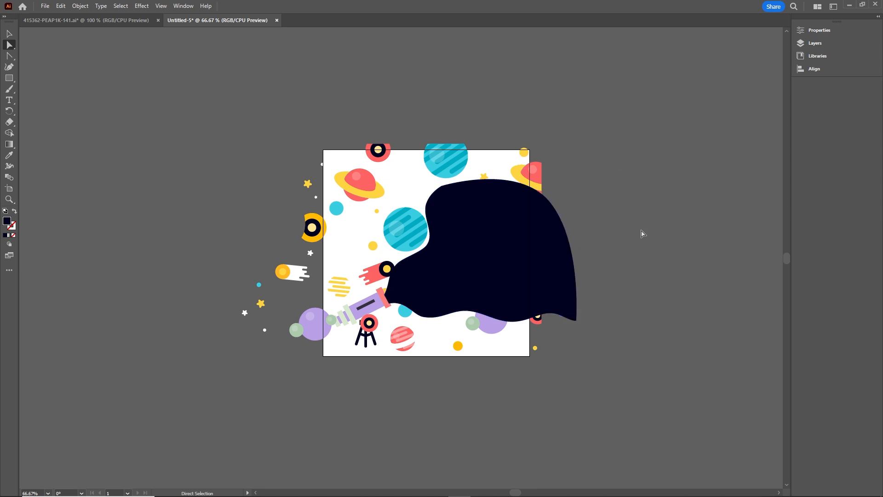
Step: Examine the contents of Layer 1 by hiding and showing its path, clip group and two groups one at a time
click(813, 42)
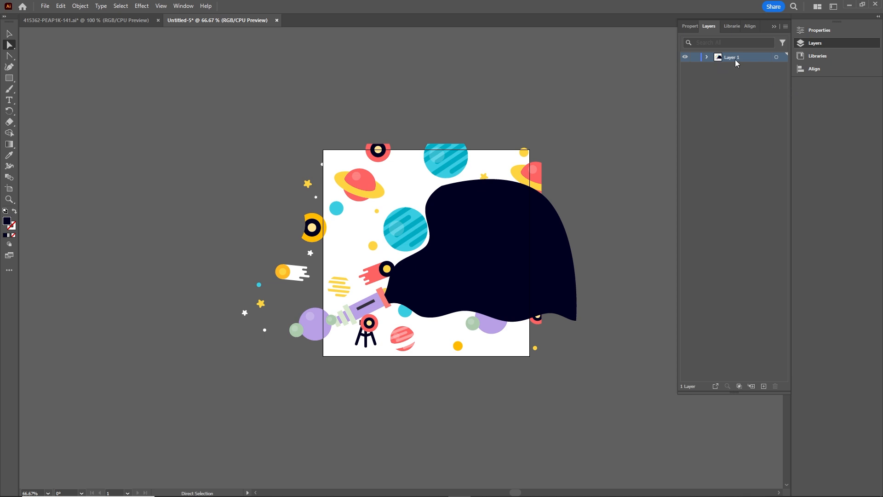
click(706, 57)
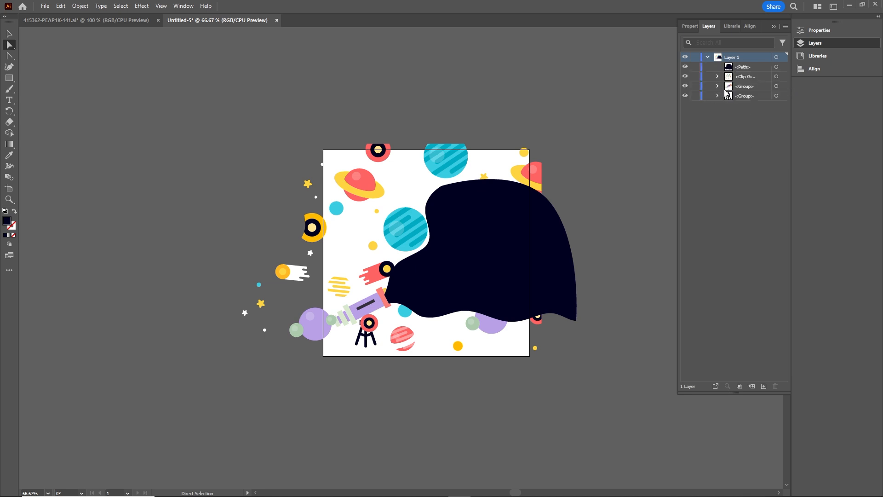
click(684, 95)
click(685, 96)
click(685, 86)
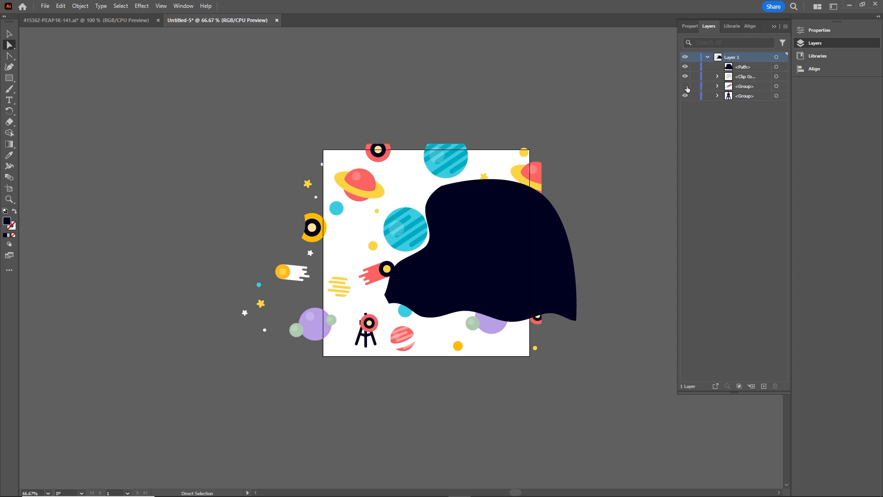
click(686, 86)
click(685, 76)
click(686, 77)
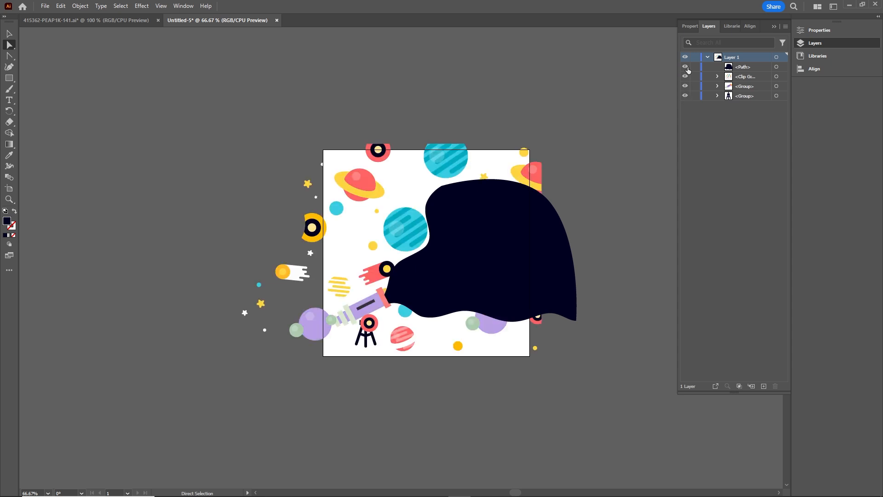
click(686, 67)
click(685, 67)
click(707, 57)
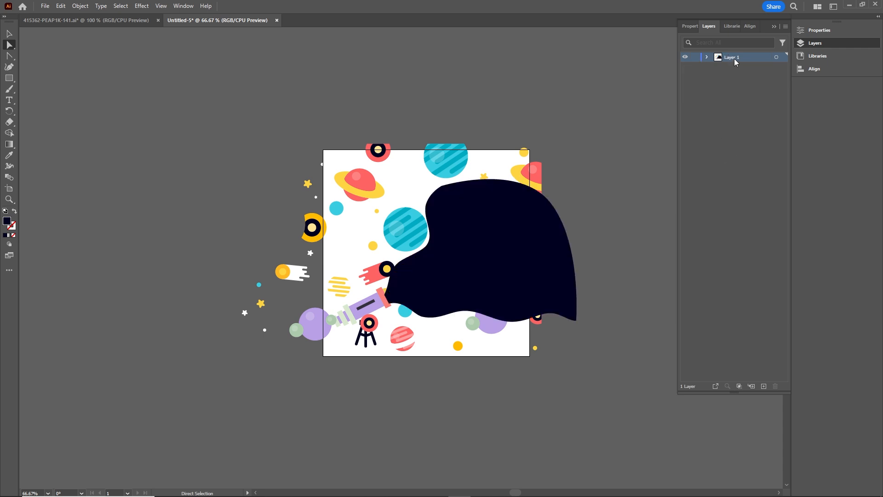
Step: Release Layer 1's contents to layers in sequence, and move Layers 2 to 5 out of it to the top level
click(786, 28)
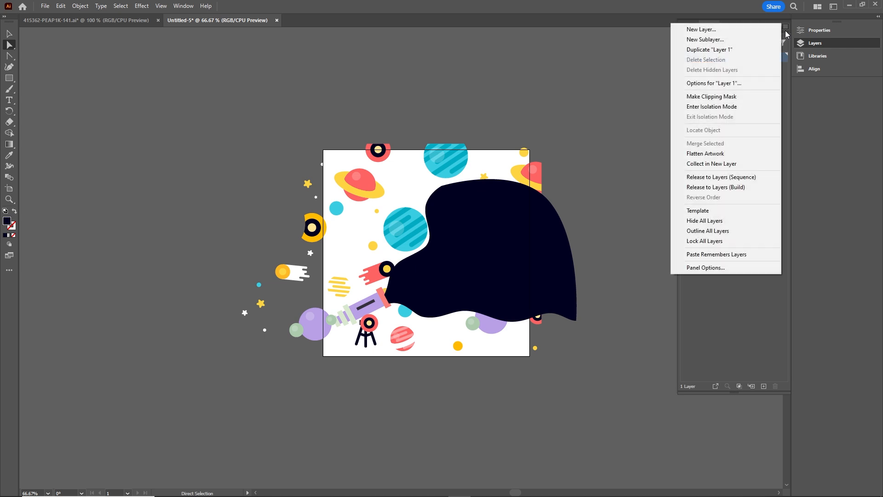
click(721, 179)
click(743, 69)
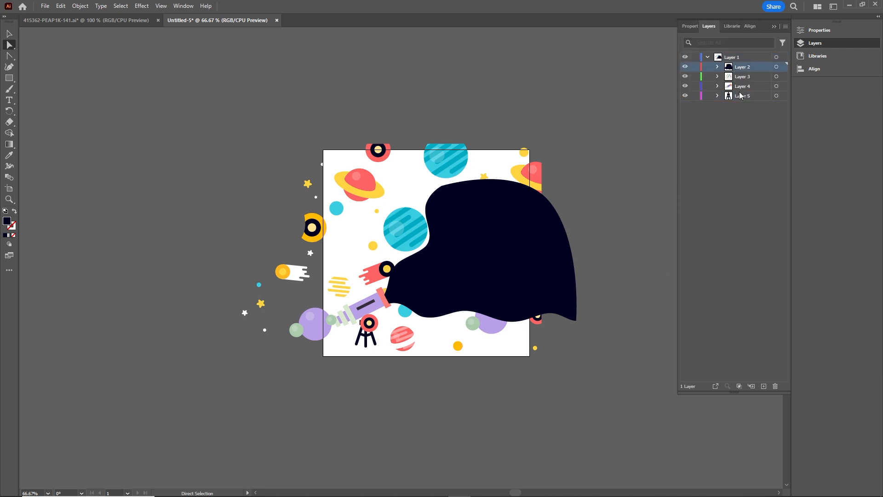
shift+click(741, 98)
drag(745, 81, 733, 102)
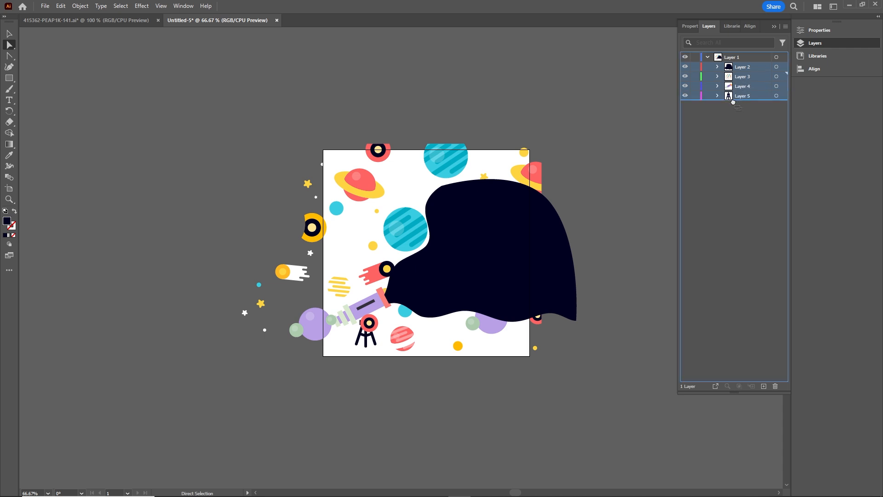
drag(730, 138, 739, 171)
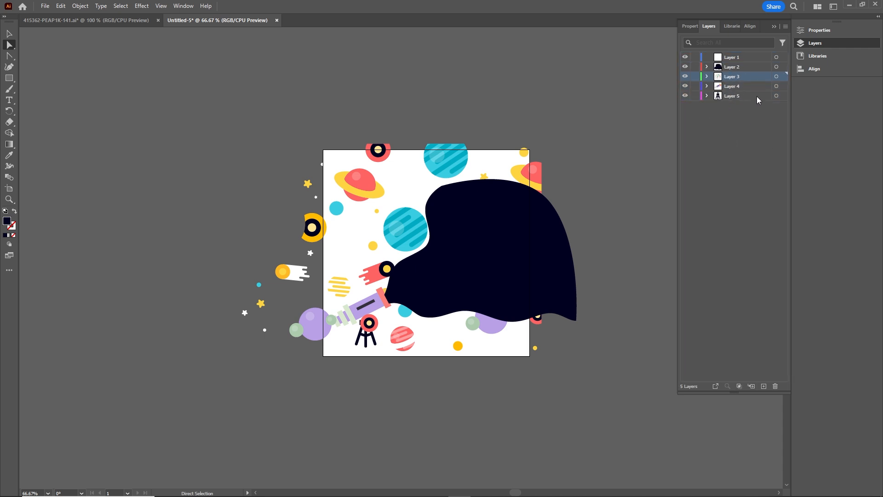
Step: Delete the empty Layer 1
click(733, 59)
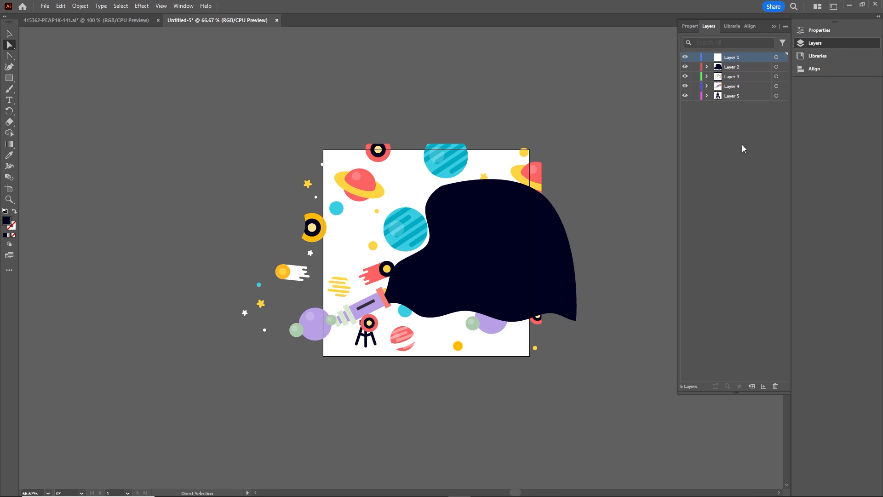
click(775, 386)
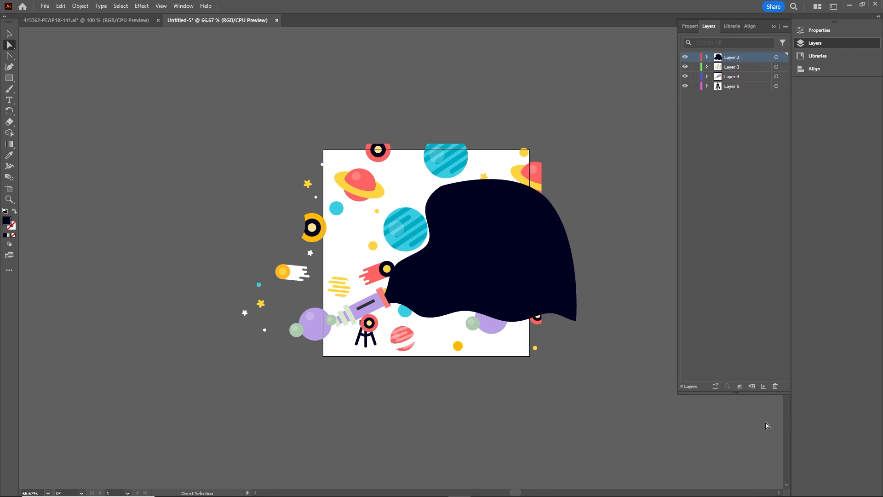
click(774, 27)
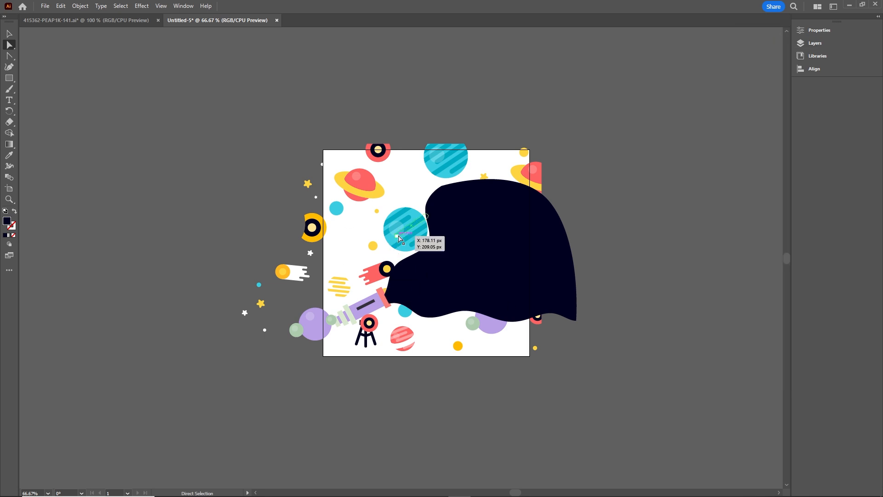
Step: Start saving the document under a new name, and create and open an "illustrator" folder inside the project's tutorial folder
key(ctrl)
key(ctrl+shift+s)
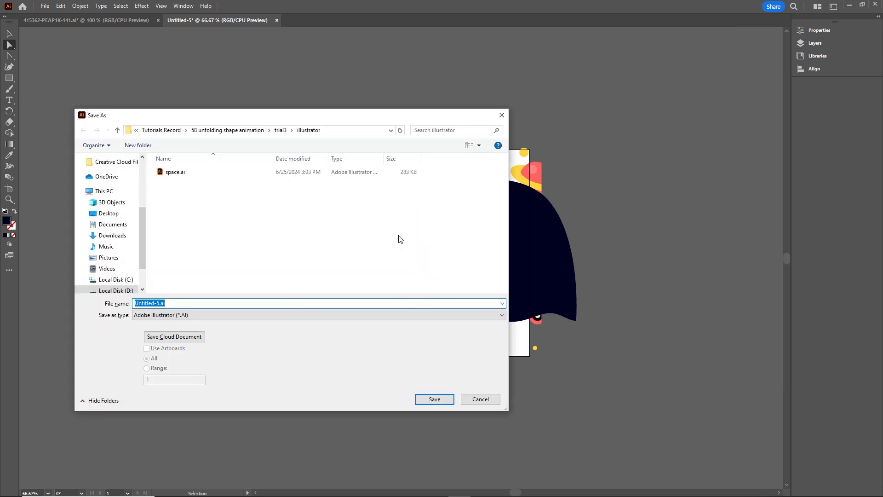
click(223, 129)
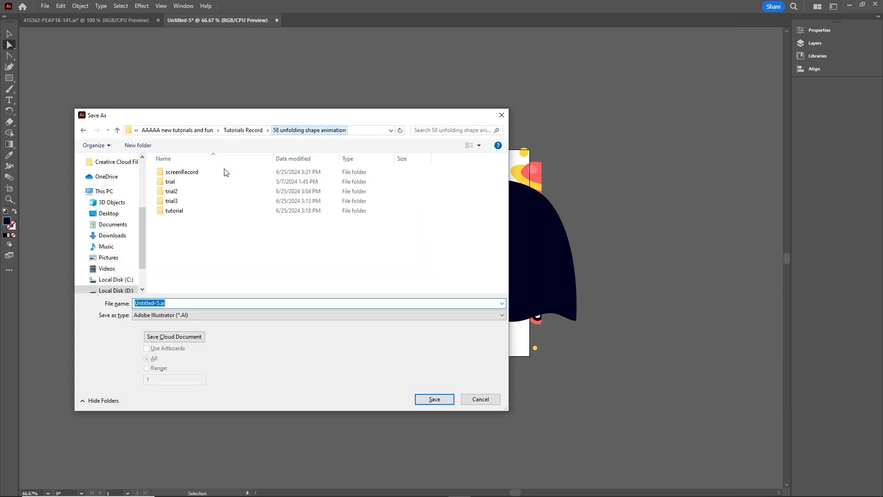
double_click(195, 211)
right_click(183, 215)
mouse_move(267, 331)
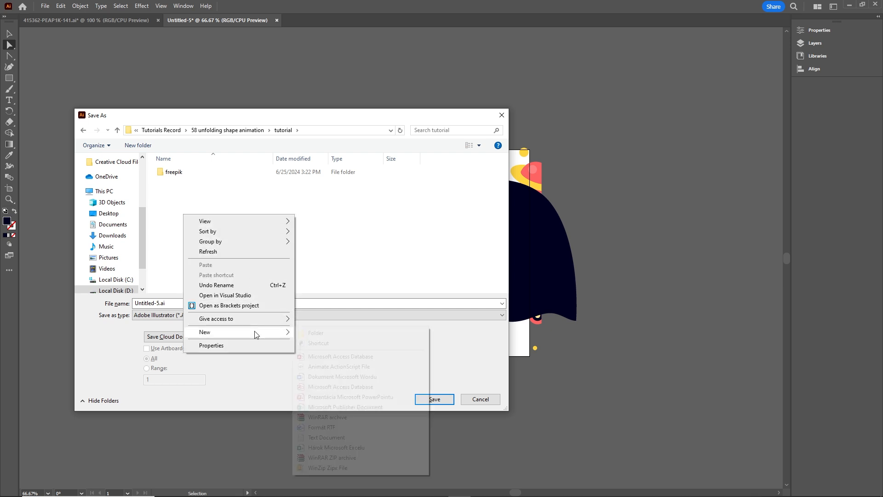
click(311, 334)
text(ill)
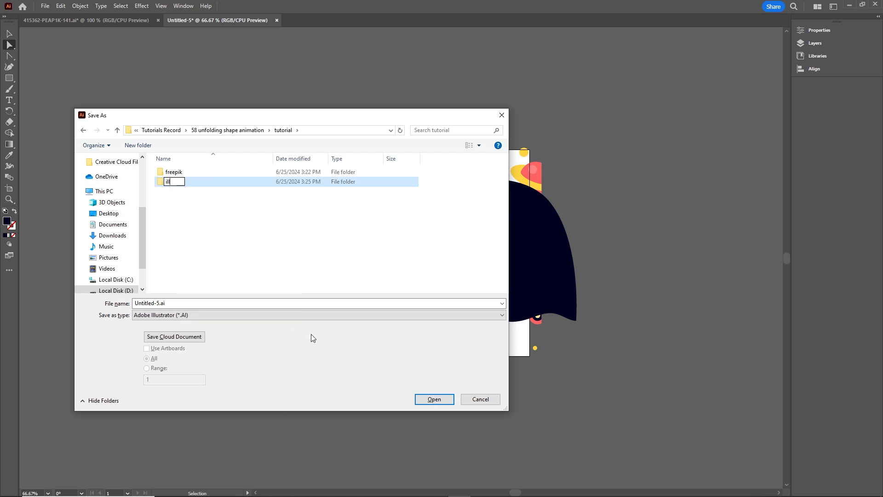
text(ustrator)
click(266, 260)
click(181, 184)
double_click(181, 184)
Step: Save the file there as "universe" in Adobe Illustrator format, version Illustrator 2020, with the default options
click(175, 302)
text(u)
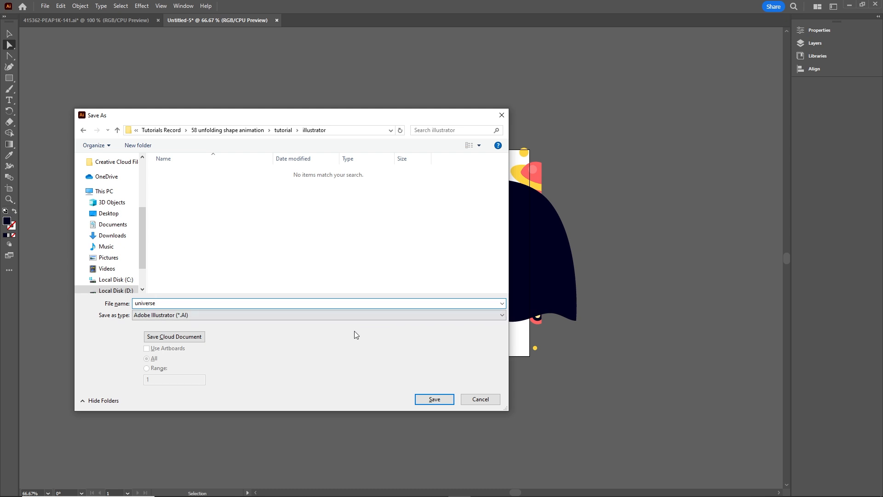
click(435, 399)
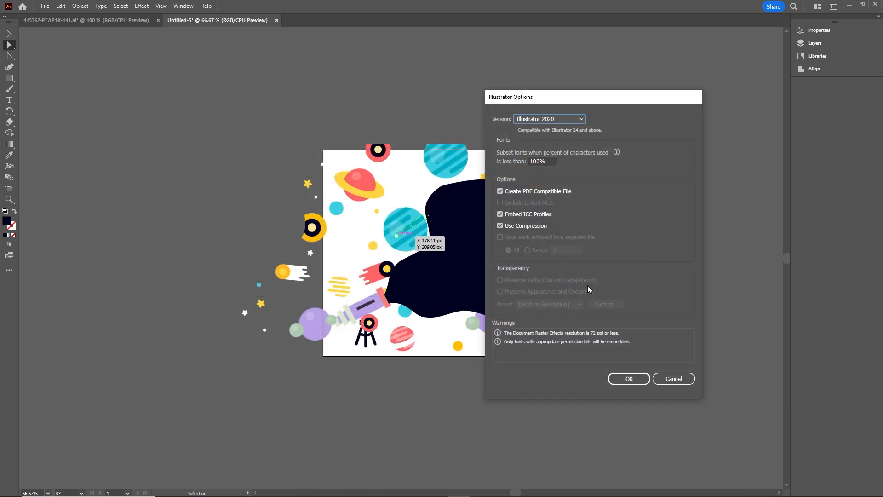
click(627, 381)
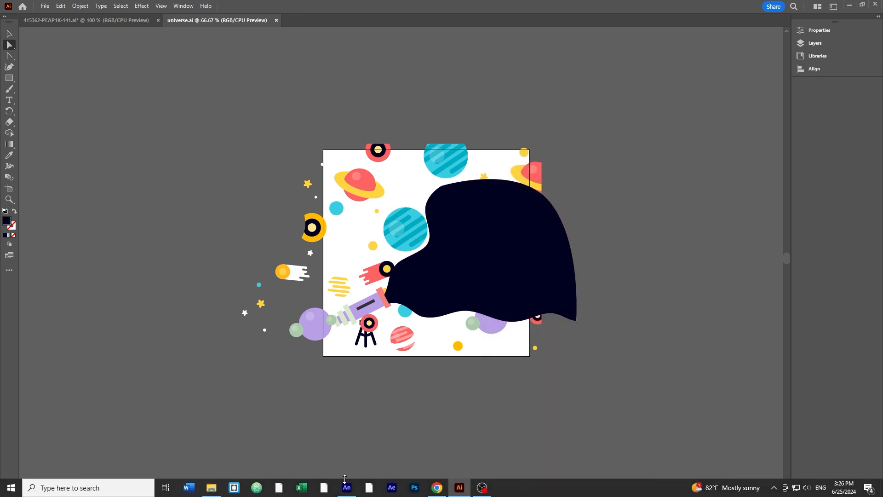
Step: Switch to Animate and create a 500 × 500 pixel HTML5 Canvas document at 24 fps
click(347, 488)
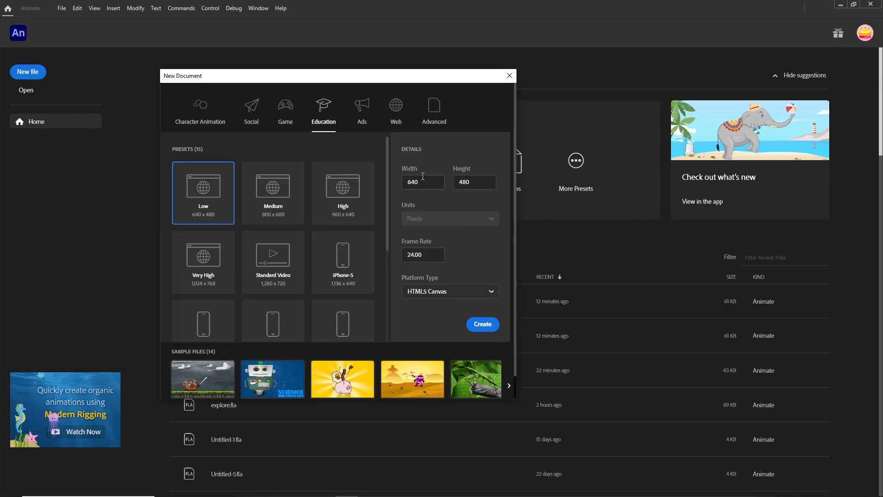
text(500)
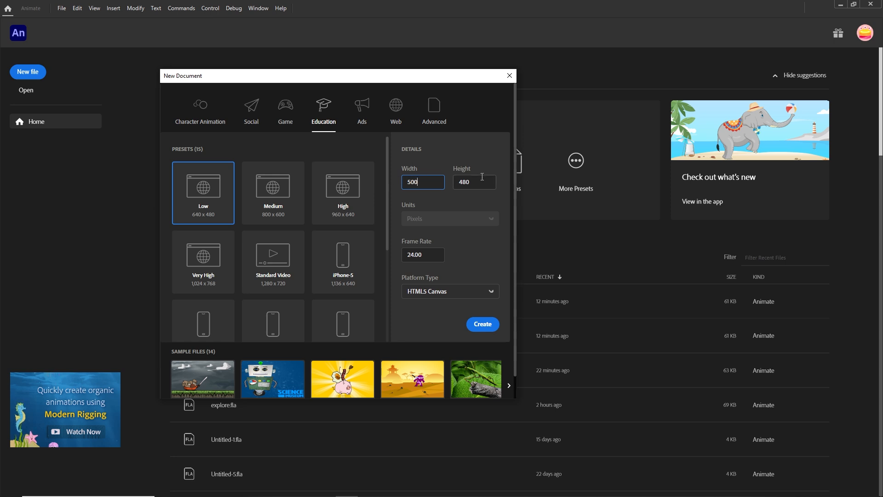
key(Tab)
text(500)
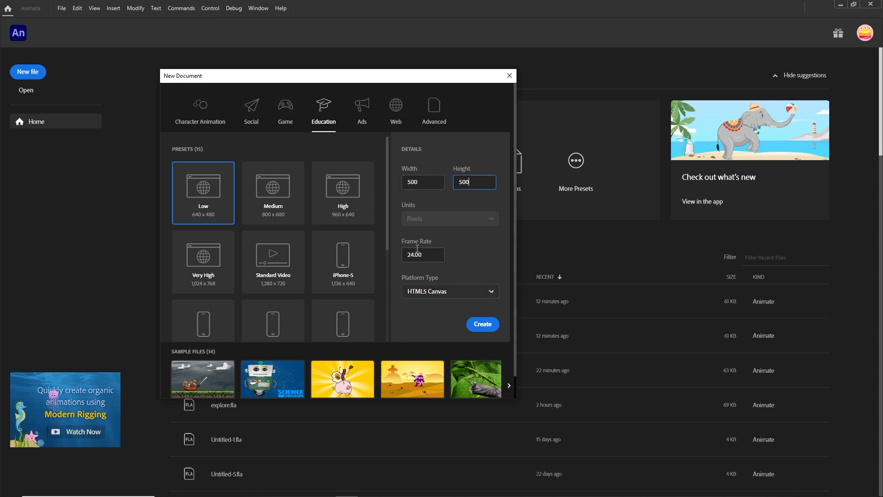
click(483, 325)
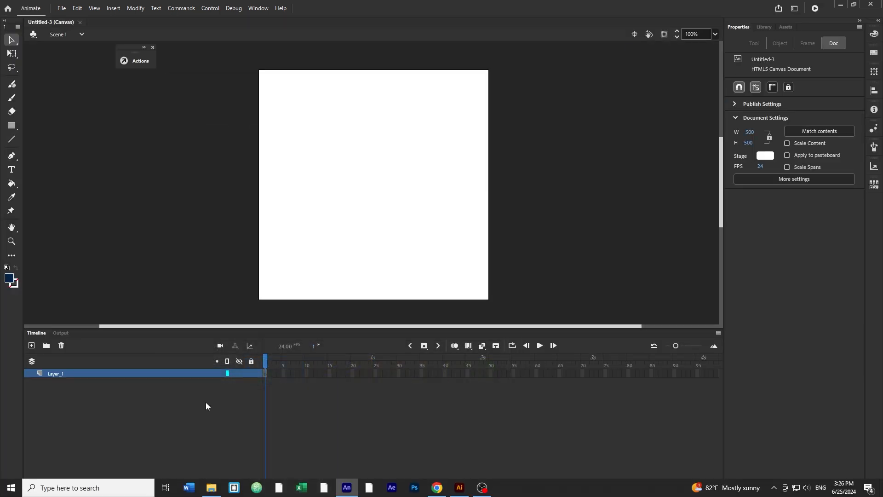
Step: Import universe.ai from the tutorial's illustrator folder onto the stage, converting its layers to Animate layers with objects at their original position
click(212, 491)
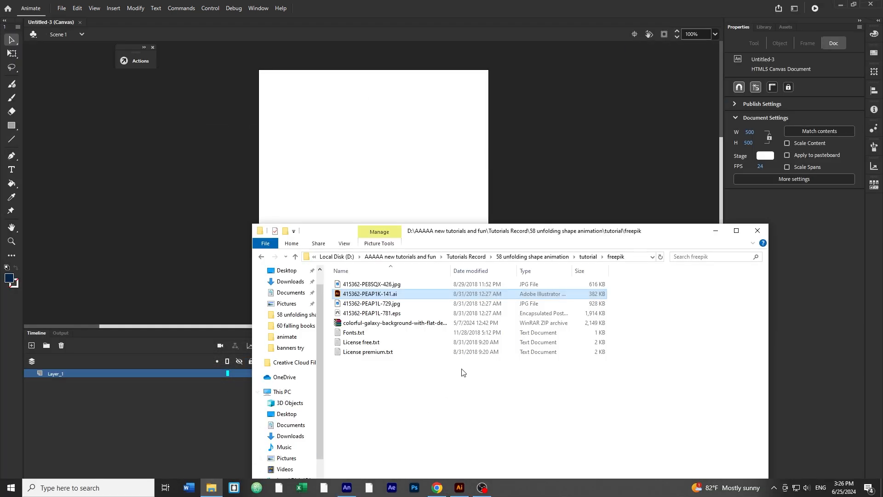
click(585, 259)
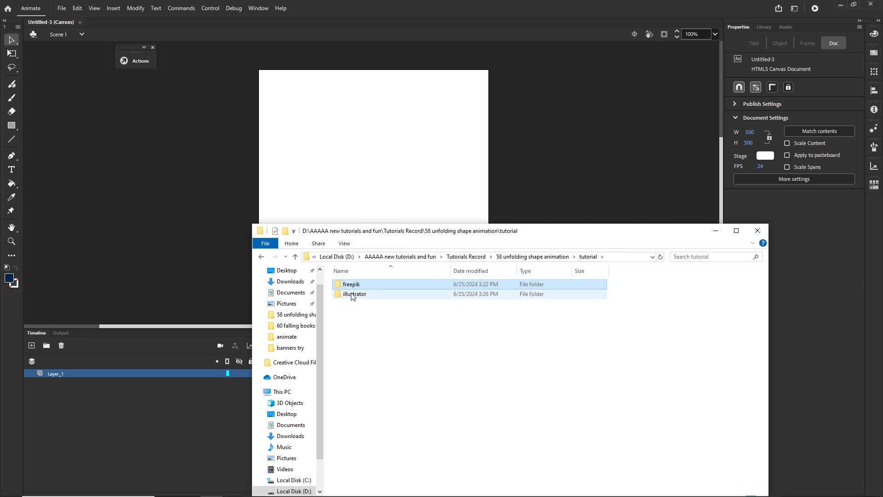
double_click(374, 295)
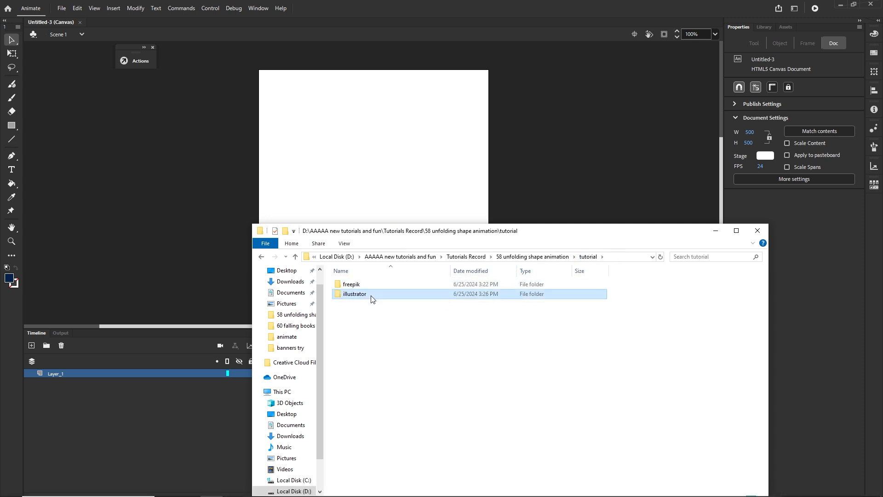
drag(359, 284, 391, 138)
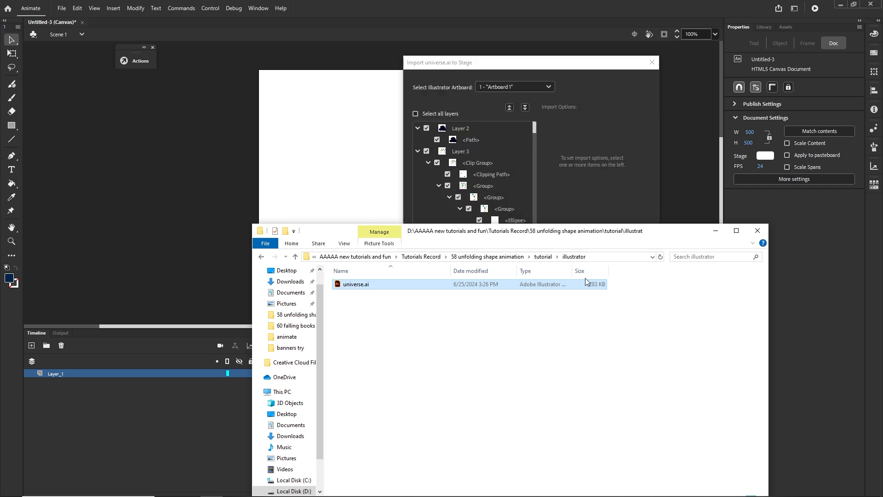
click(611, 196)
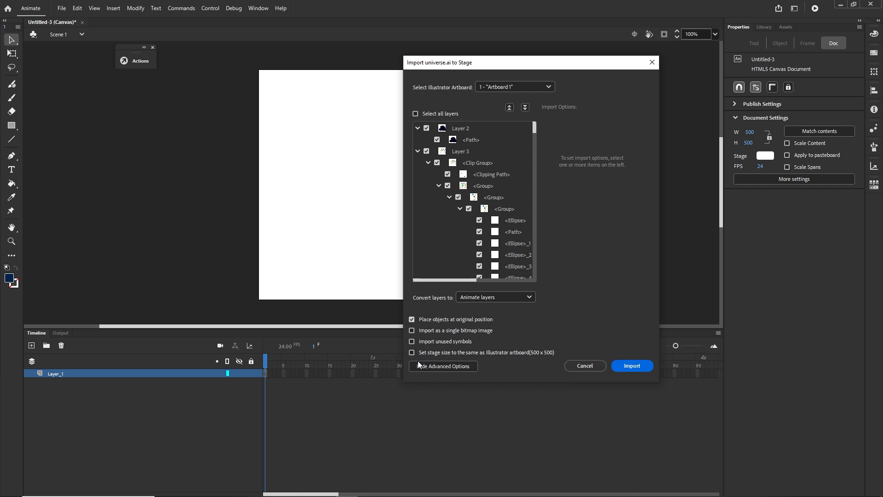
click(630, 366)
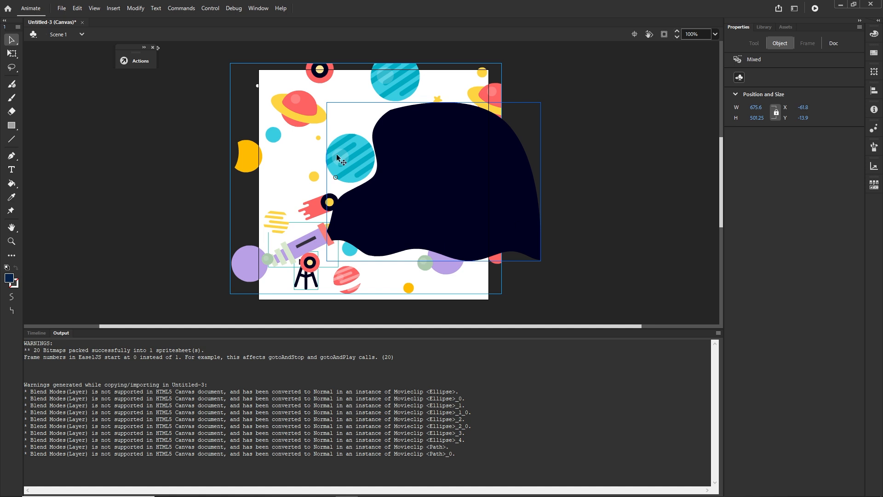
Step: Bring the timeline back into view and rename Layer_5 as "tripod" and Layer_4 as "telescop"
click(35, 333)
click(201, 431)
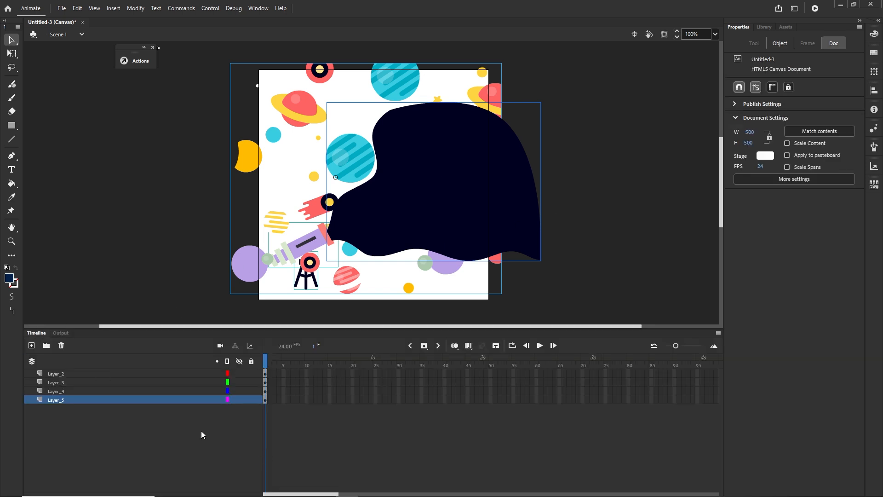
click(54, 400)
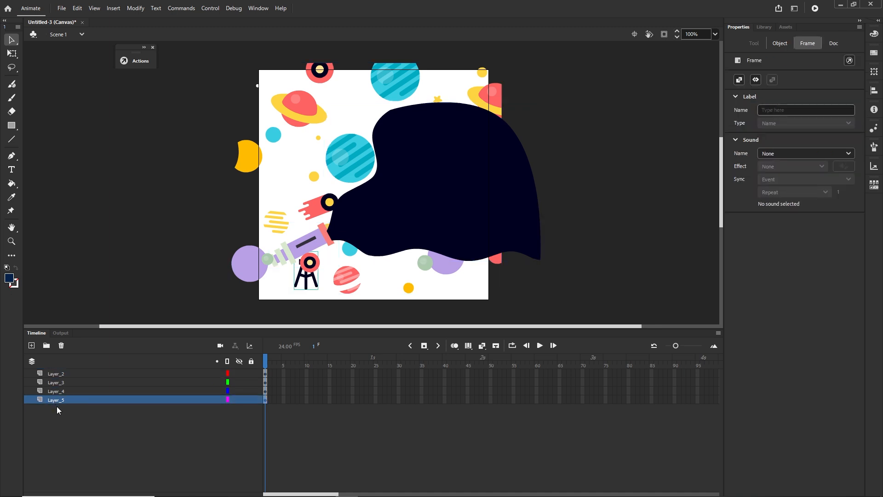
double_click(53, 400)
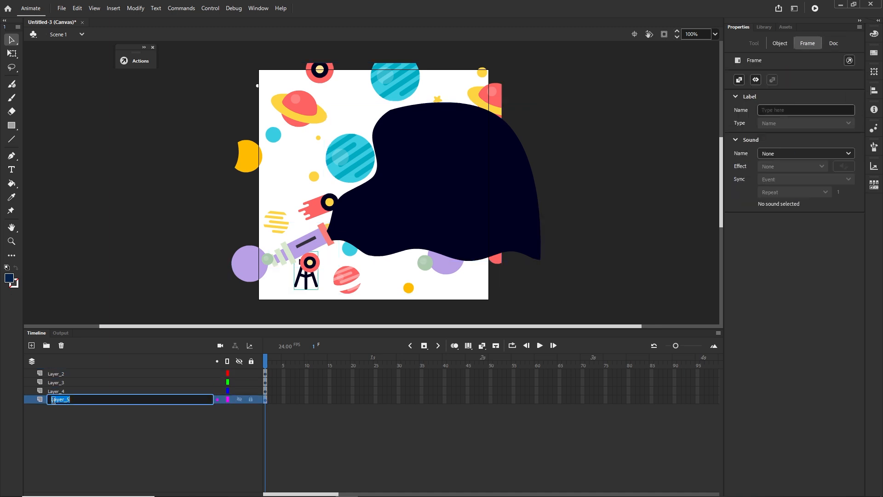
text(tripod)
click(61, 424)
click(63, 391)
double_click(60, 390)
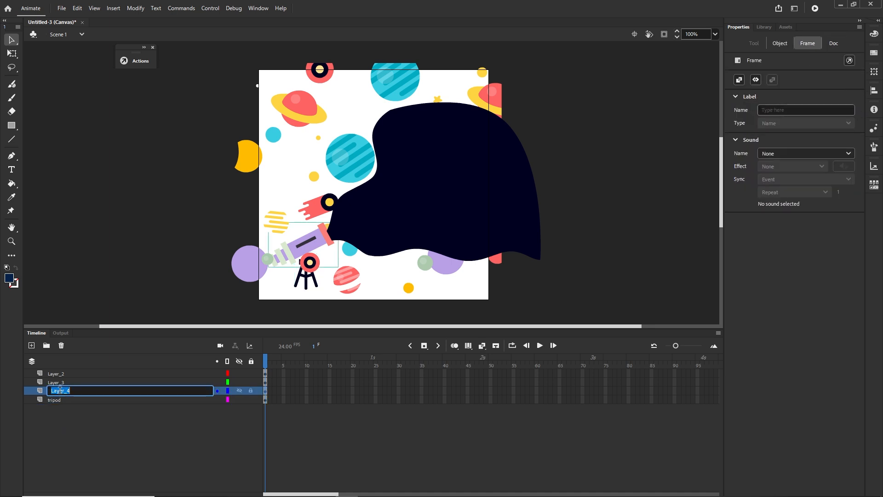
text(telescop)
click(111, 436)
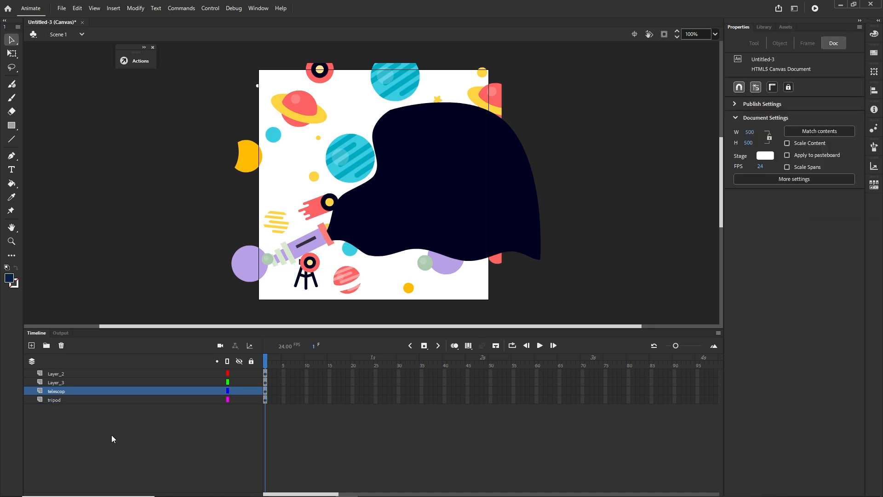
Step: Rename Layer_3 as "planets" and Layer_2 as "shapeMask"
click(55, 383)
double_click(54, 382)
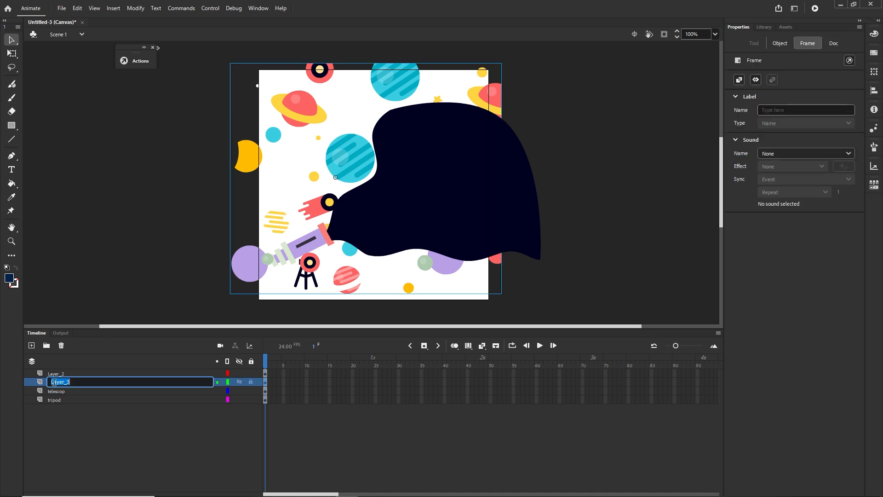
text(planets)
key(Return)
click(58, 374)
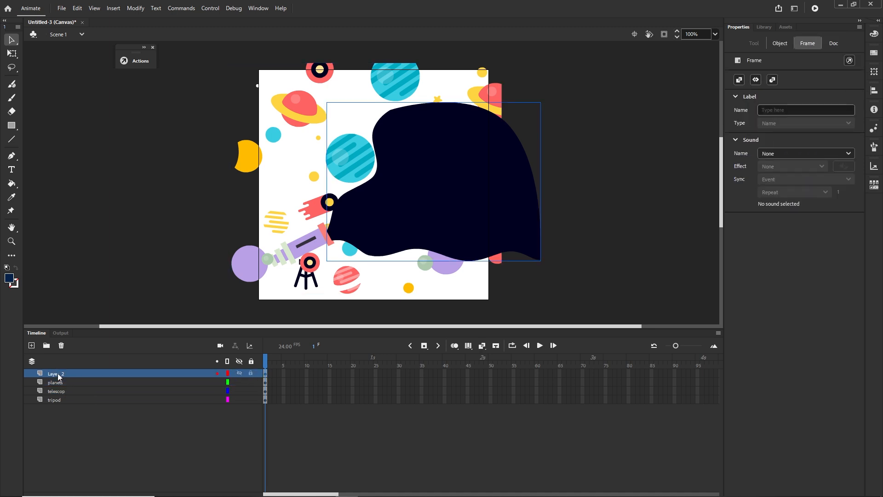
double_click(57, 374)
text(shapeMask)
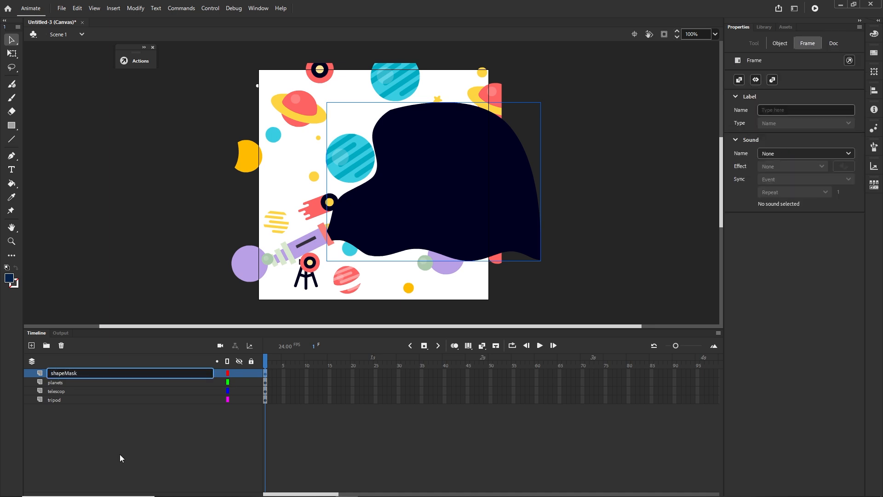
key(Return)
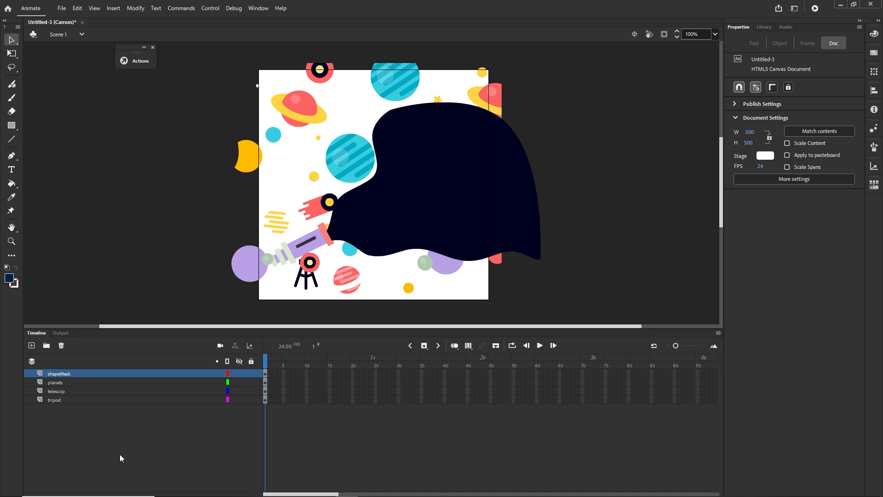
Step: Select the dark shape, telescope, tripod and planets in turn to check which layer holds each and what object type it is
click(435, 178)
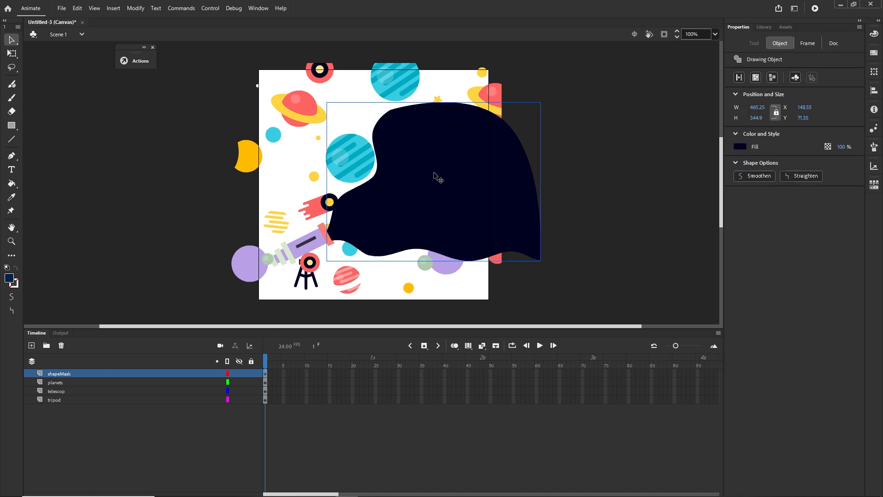
click(313, 242)
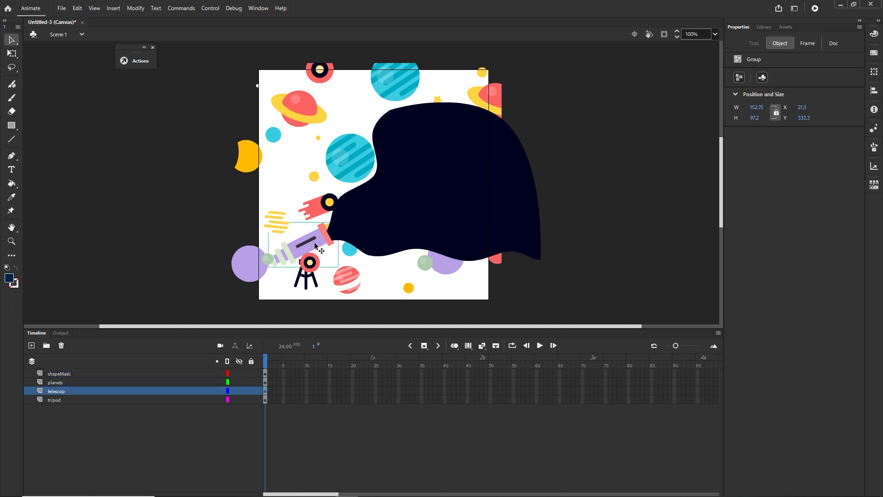
click(307, 286)
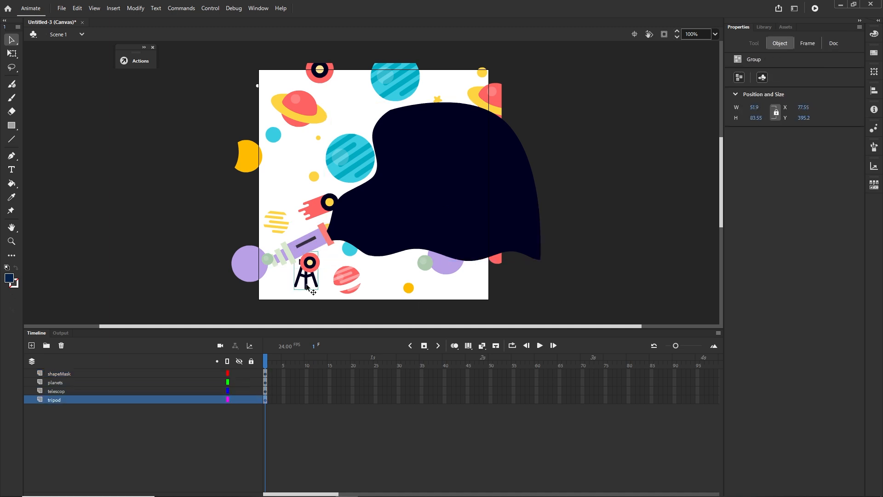
click(304, 109)
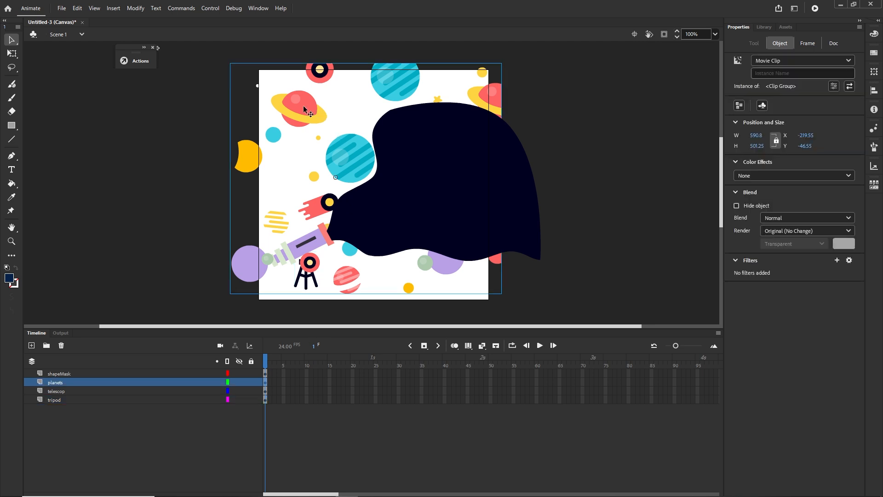
click(384, 296)
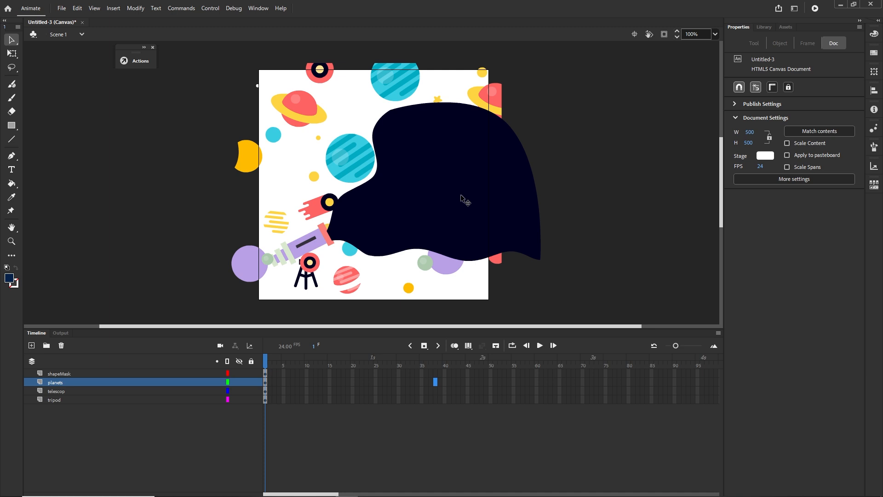
Step: Convert the large dark shape to a movie clip symbol named "shapeMask"
click(434, 185)
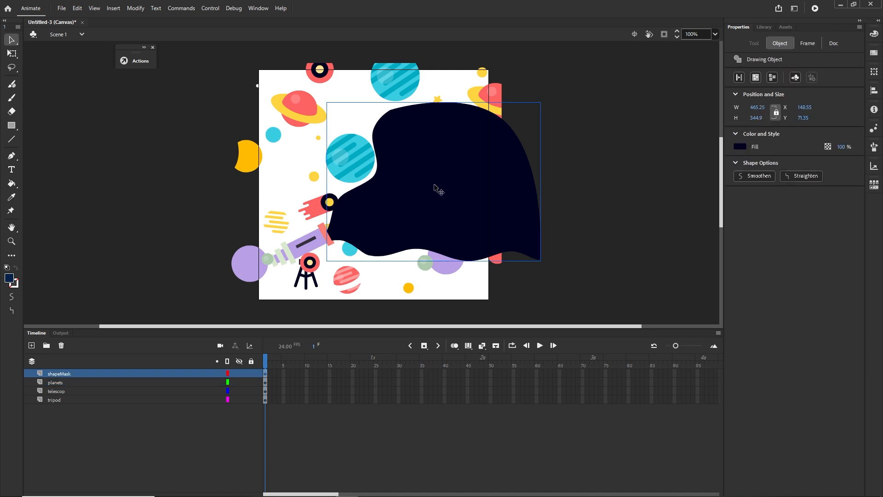
click(136, 9)
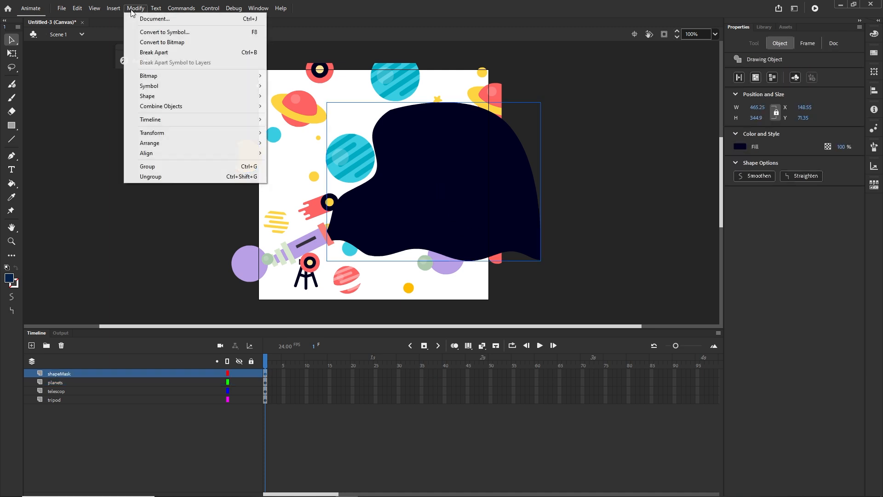
click(174, 33)
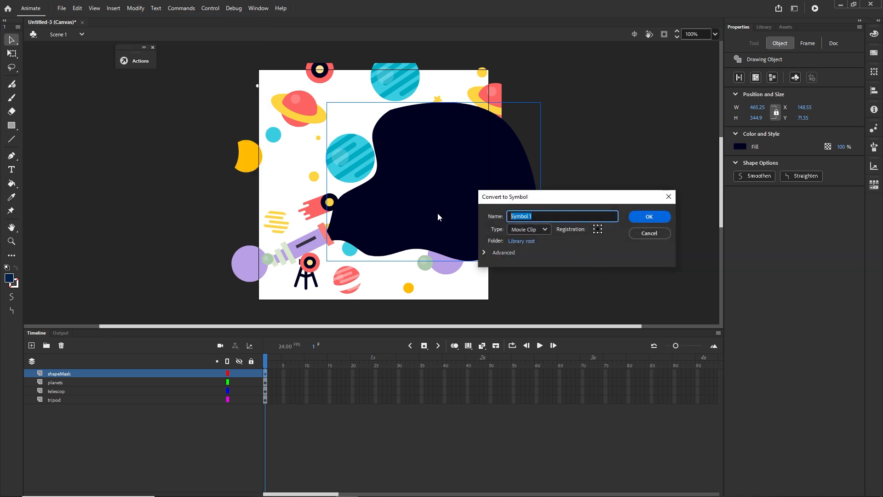
text(shapeMask)
click(648, 217)
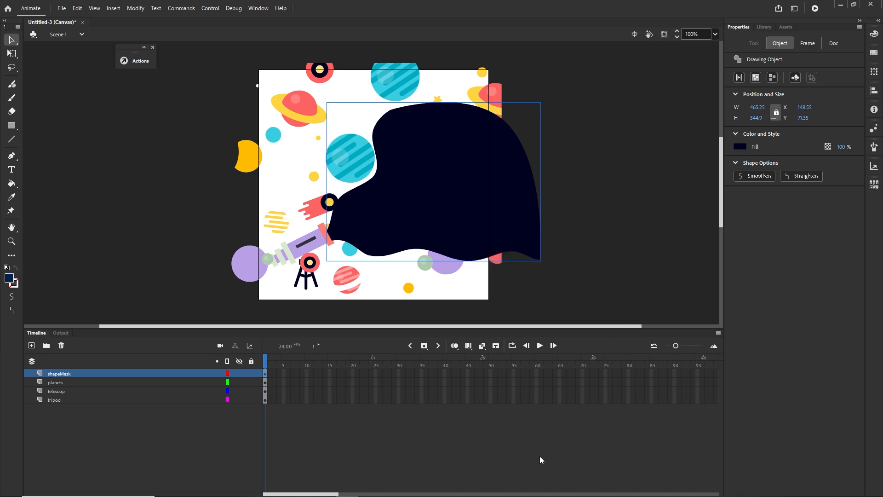
Step: Convert the telescope group to a movie clip symbol named "telescop"
click(310, 247)
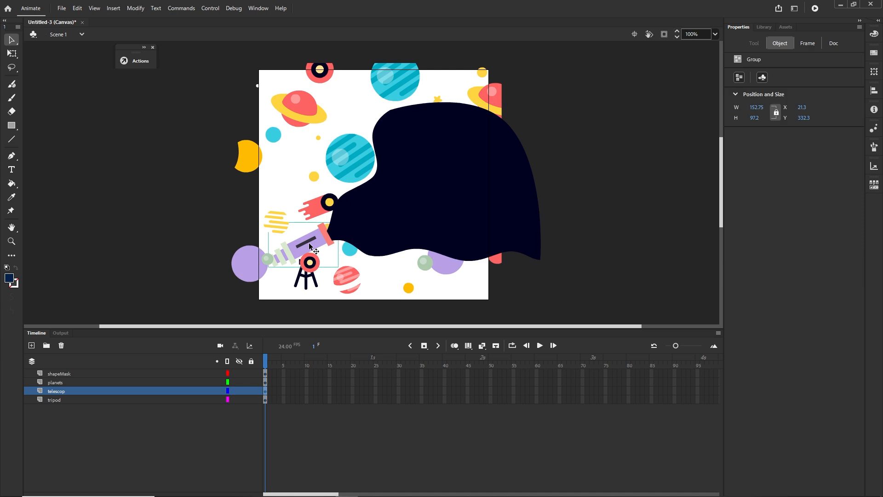
key(F8)
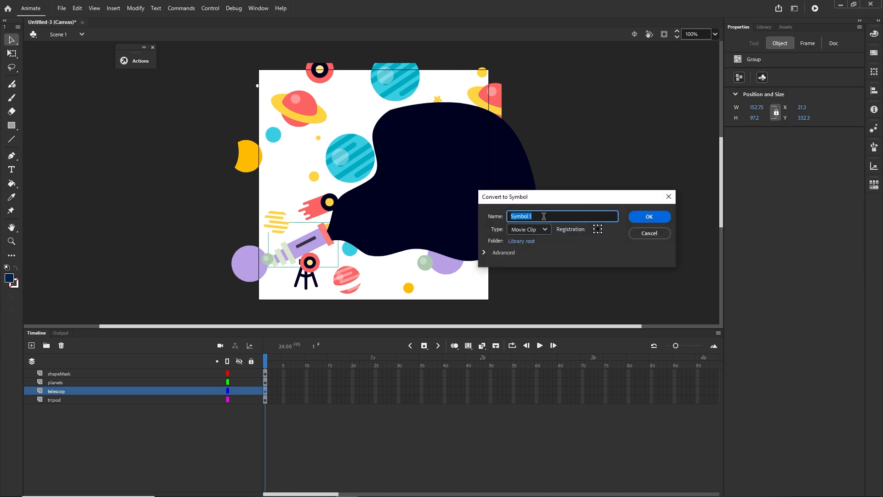
text(telescop)
click(656, 217)
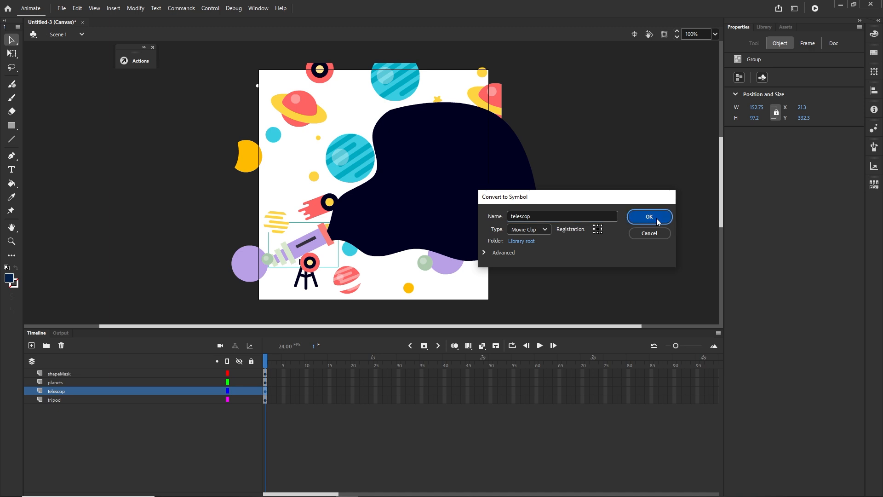
Step: Inspect the shapeMask and telescop symbols in the library, and return to the properties and the first frame
click(765, 28)
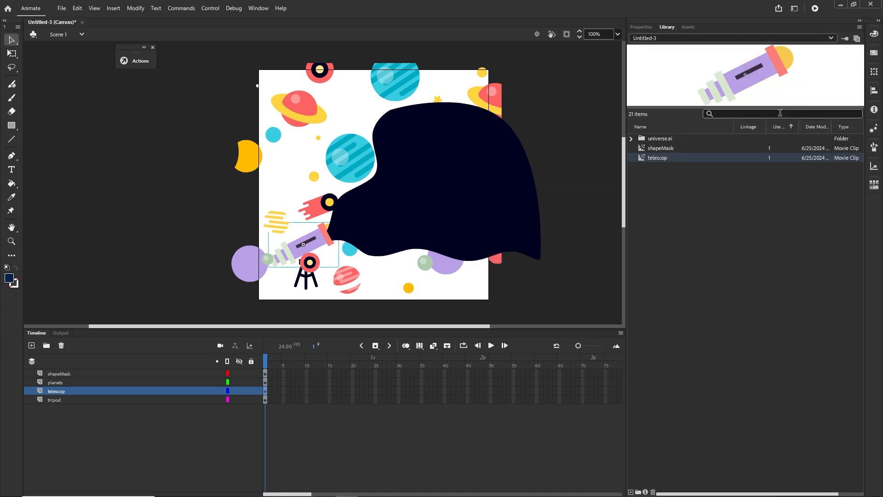
click(659, 148)
click(658, 158)
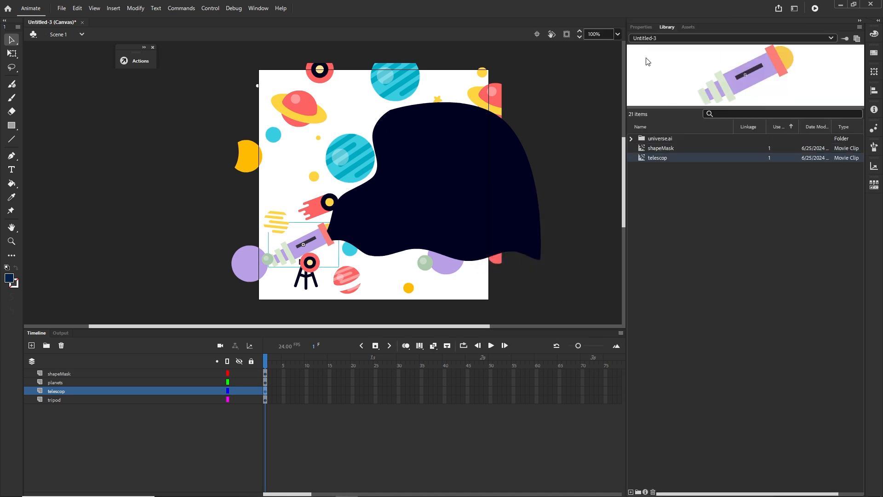
click(640, 26)
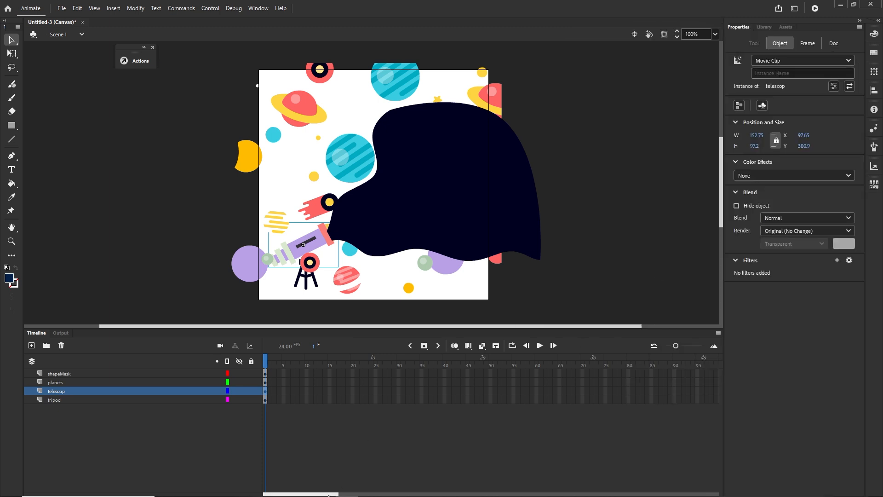
click(267, 363)
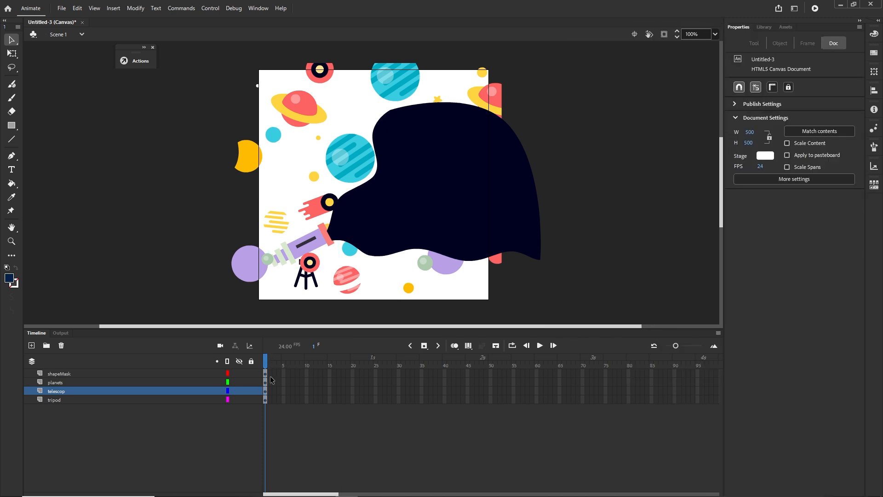
Step: Extend all four layers to frame 300 by inserting frames, and return the playhead to frame 1
click(715, 347)
click(714, 347)
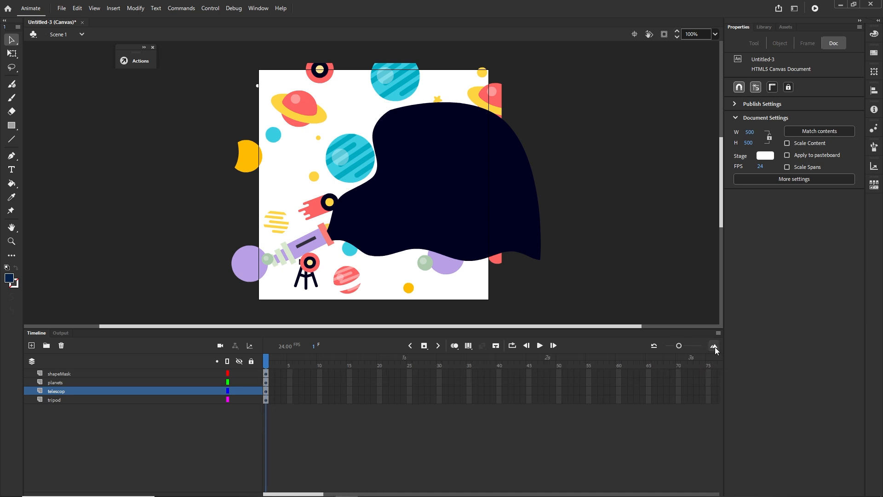
drag(681, 346, 679, 346)
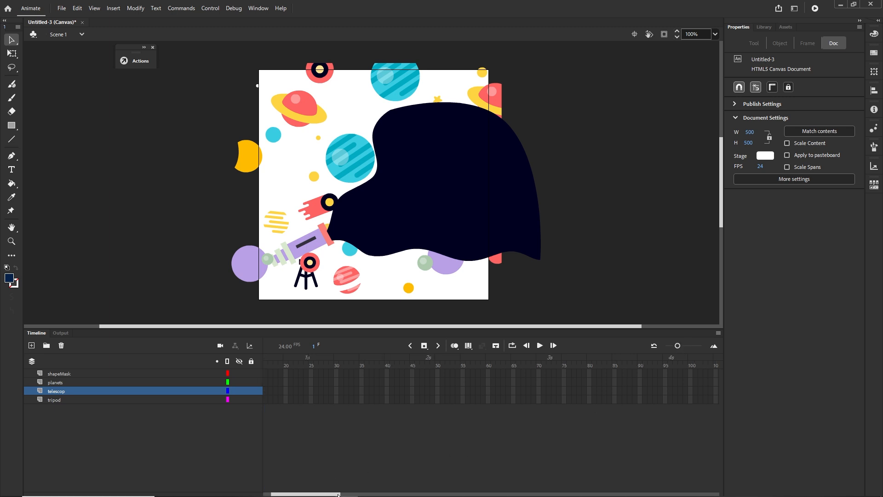
drag(326, 494, 536, 493)
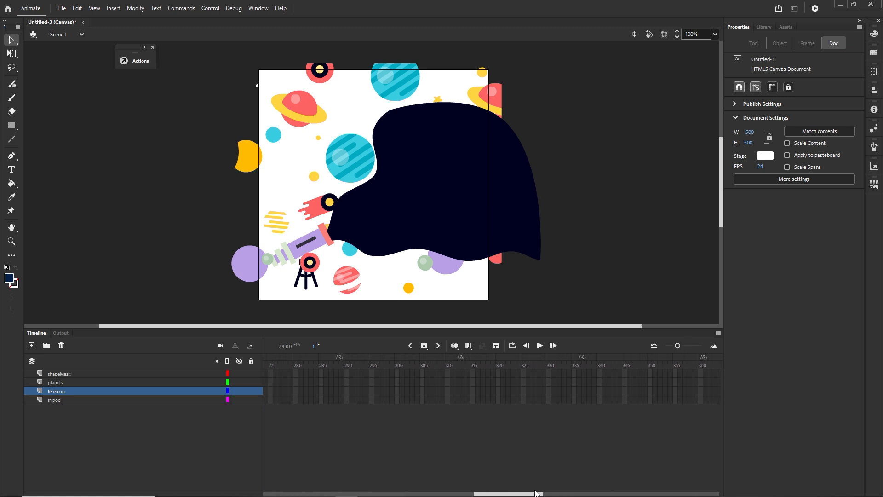
click(397, 399)
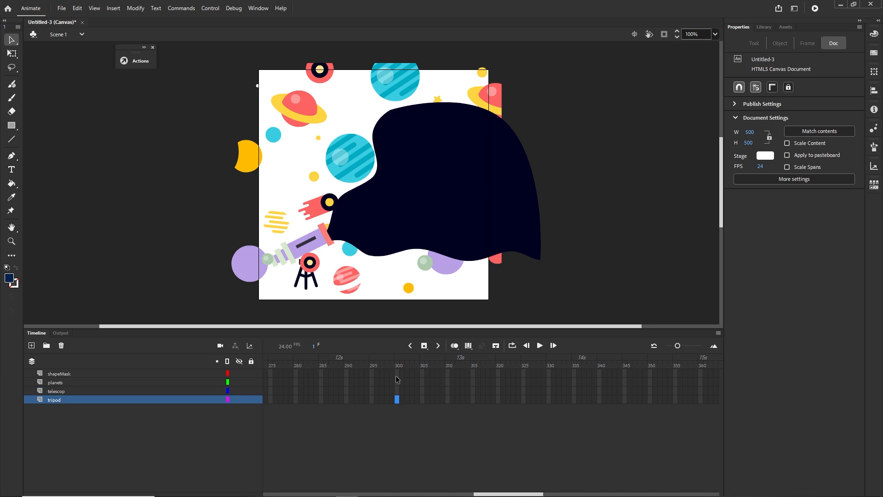
click(396, 399)
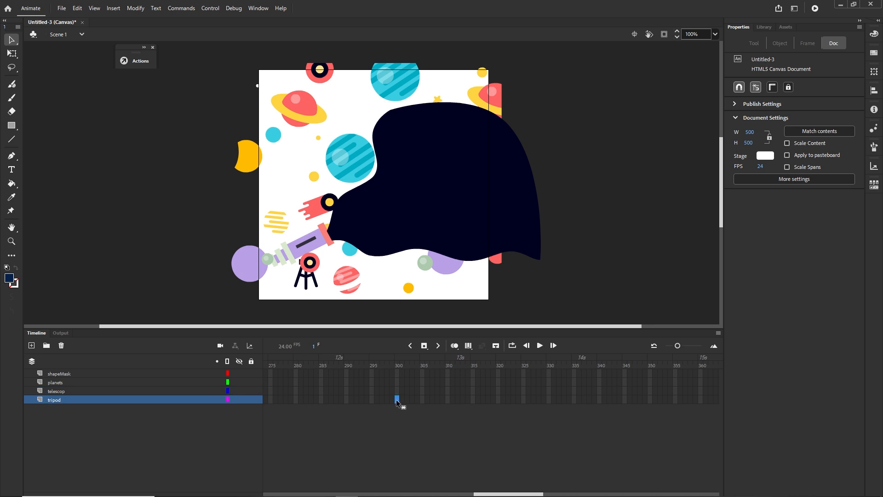
shift+click(398, 374)
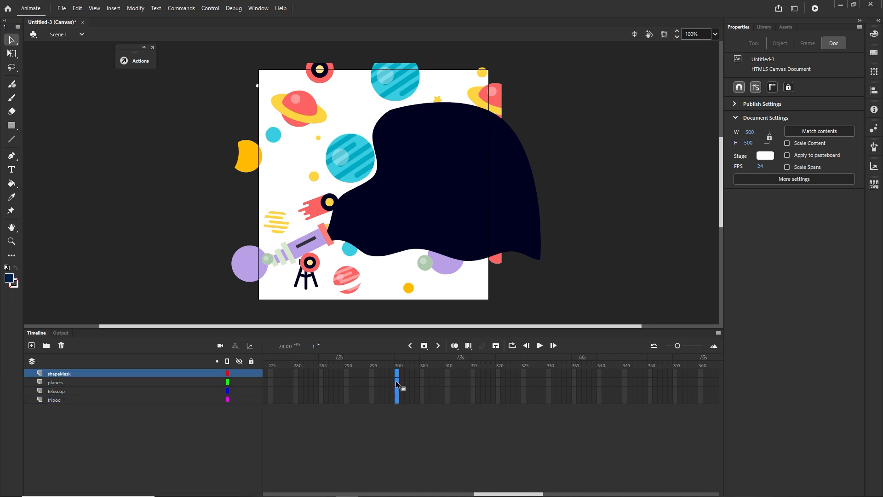
right_click(396, 380)
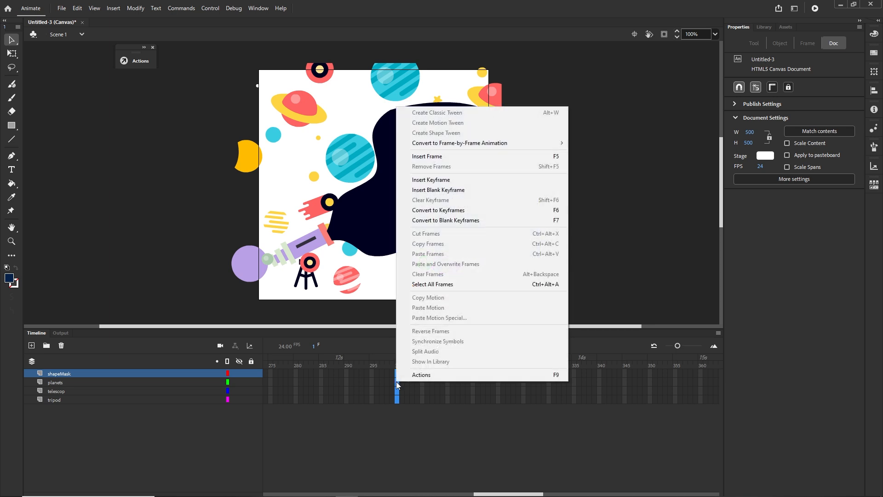
click(442, 157)
click(520, 432)
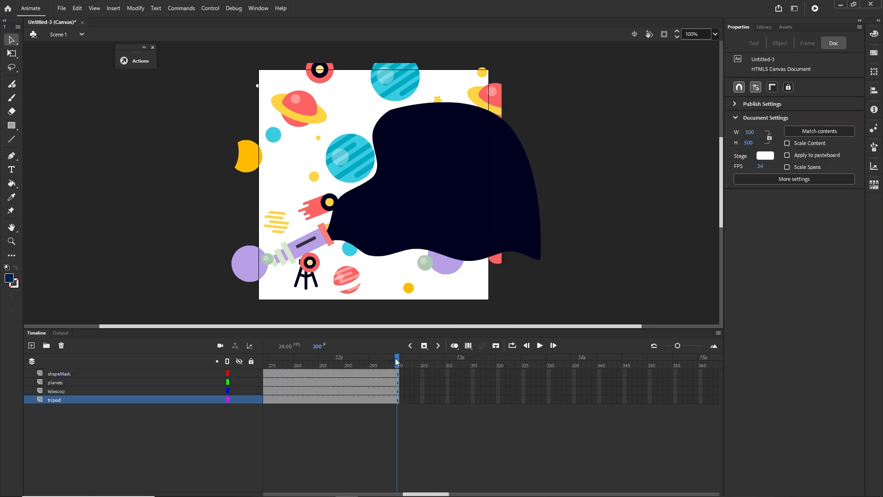
drag(397, 362, 227, 367)
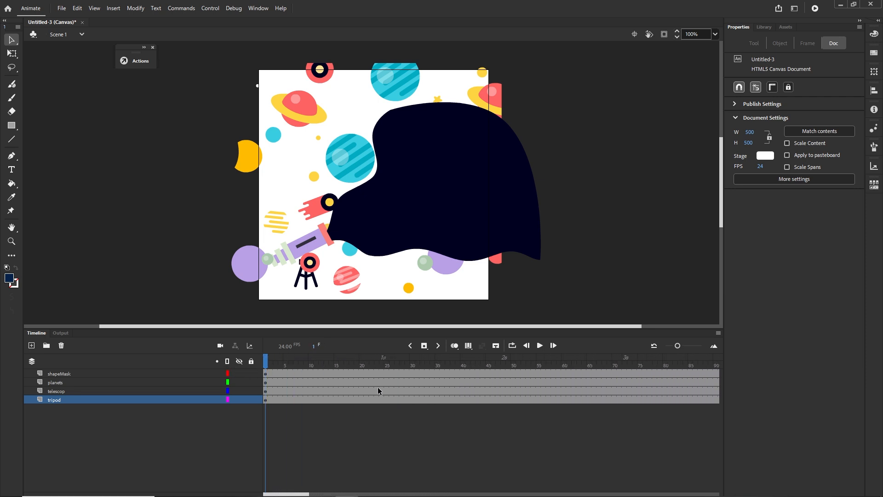
Step: Shift the first keyframes of the planets and shapeMask layers further along the timeline, leaving both layers empty at frame 1
click(61, 383)
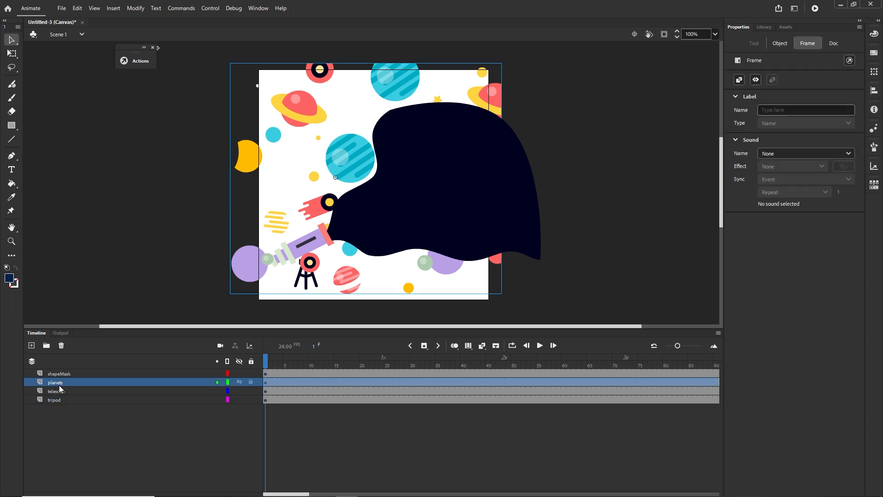
click(59, 373)
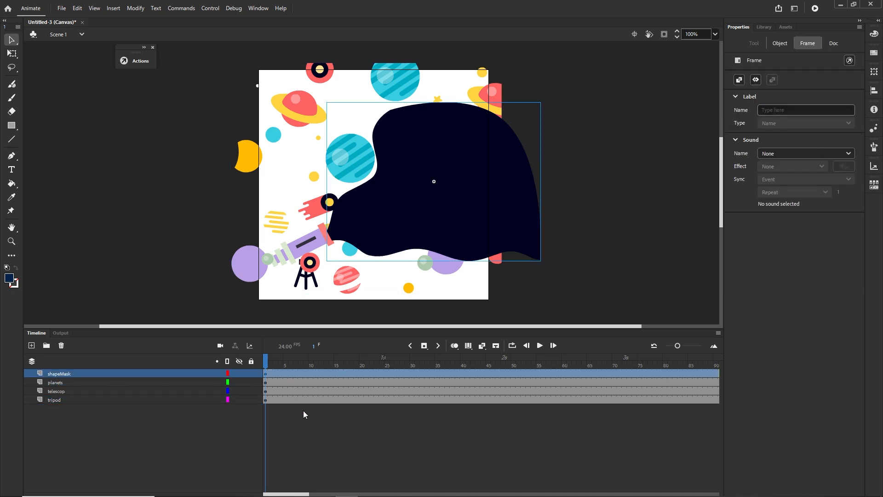
click(303, 410)
click(266, 382)
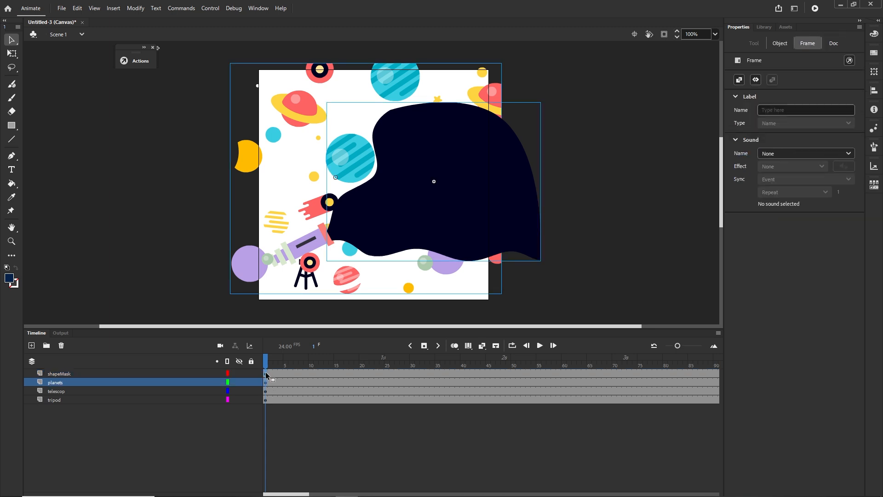
mouse_move(265, 376)
mouse_down()
mouse_move(732, 371)
mouse_move(471, 360)
mouse_move(201, 367)
mouse_up()
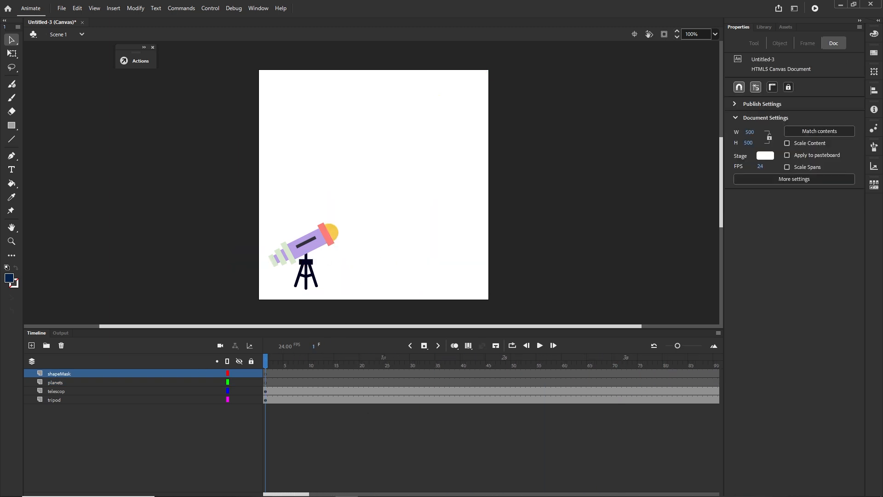
Step: Change the document's stage colour to a dark, muted blue with a hue of 209°
mouse_move(419, 494)
click(767, 156)
click(750, 166)
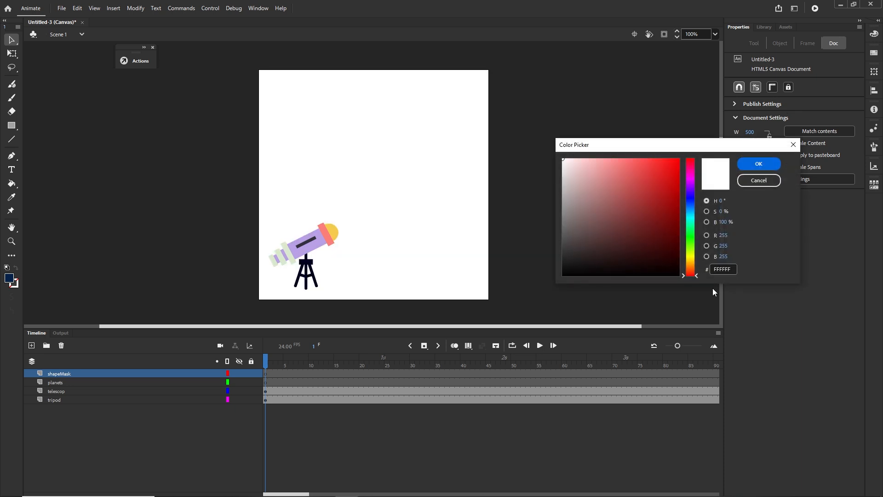
click(689, 208)
click(656, 234)
drag(656, 235, 634, 235)
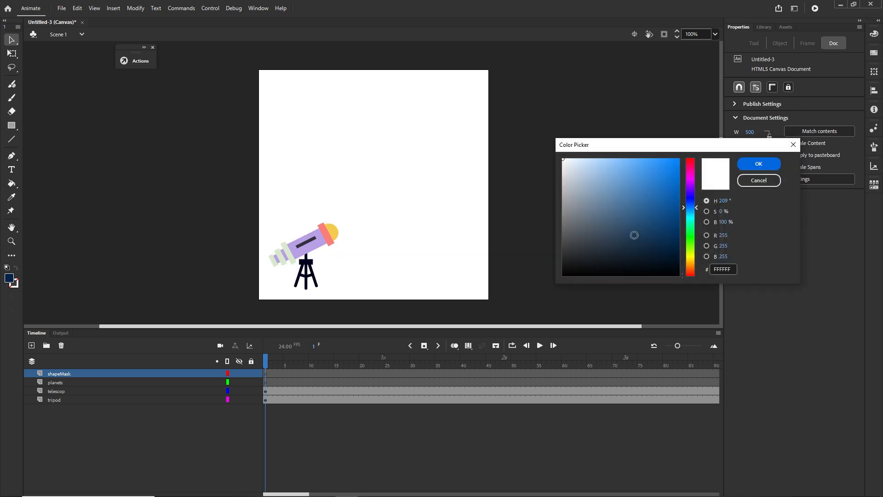
click(767, 165)
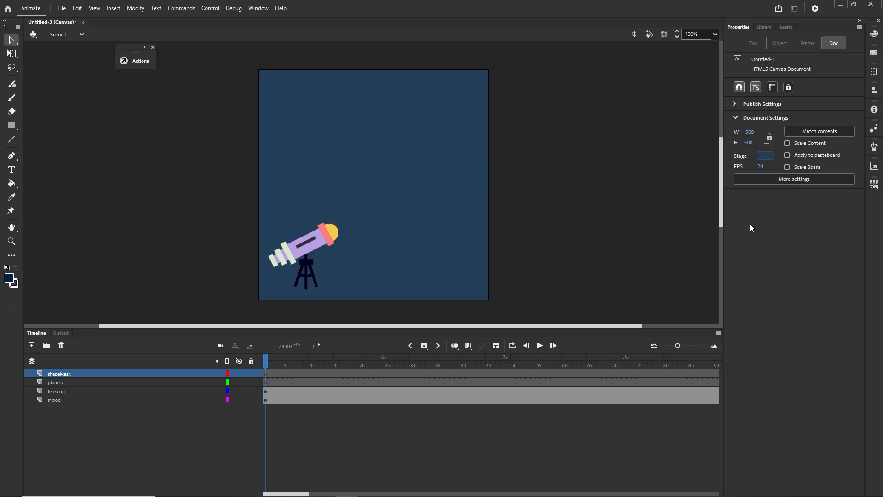
Step: Refine the stage colour to a brighter, more saturated blue
click(766, 157)
click(750, 166)
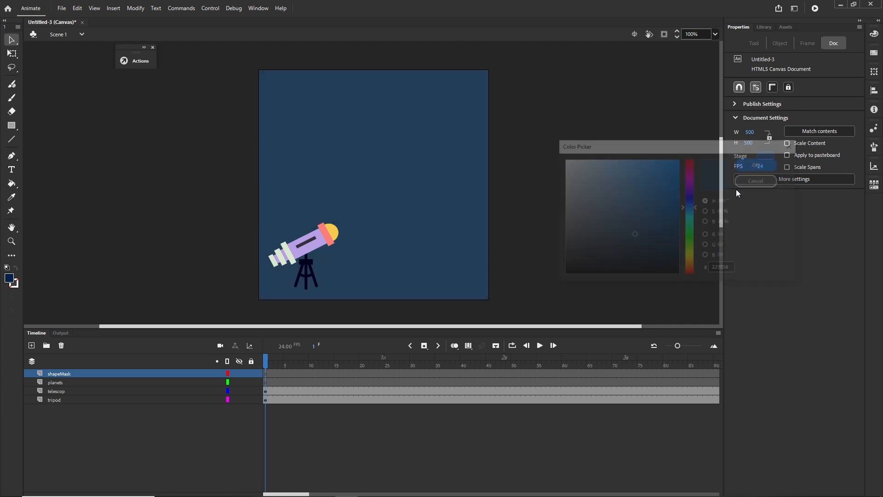
drag(636, 228, 645, 226)
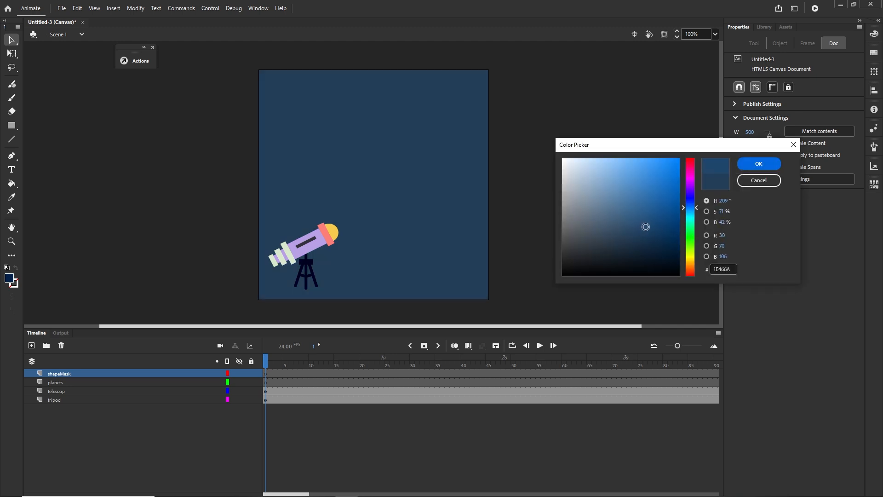
drag(692, 207, 691, 208)
click(650, 217)
click(773, 166)
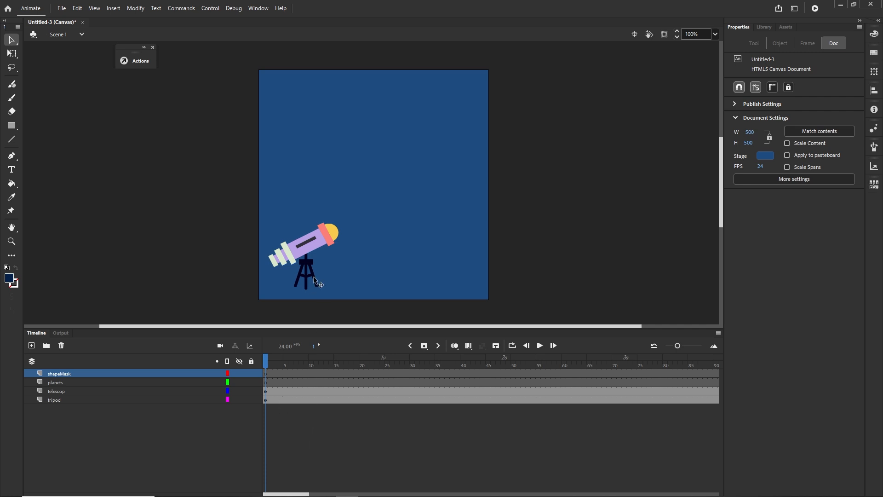
Step: At frame 1, move the telescope's transformation point to the tripod's top and rotate the telescope to point more steeply upward
click(317, 246)
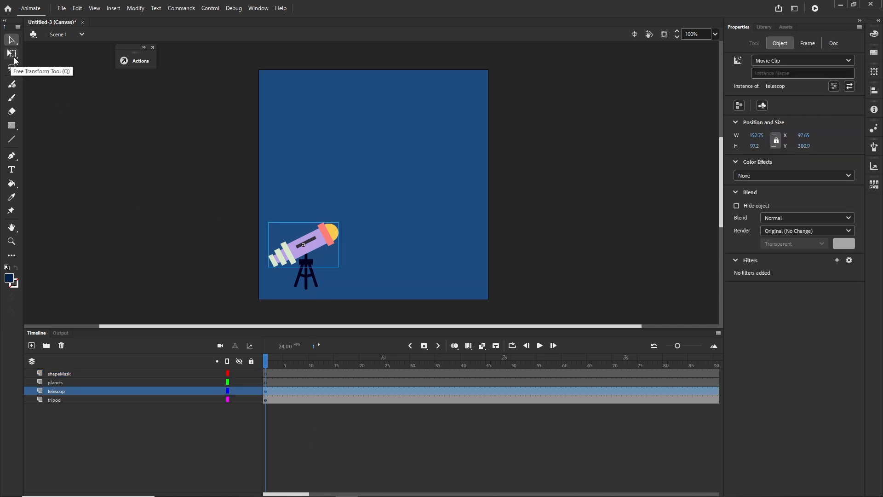
click(12, 54)
scroll(312, 247, up, 2)
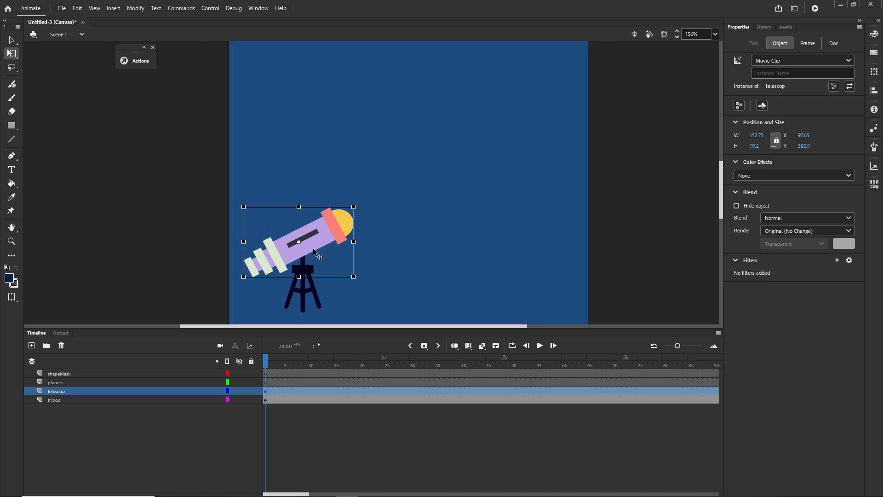
scroll(313, 248, up, 2)
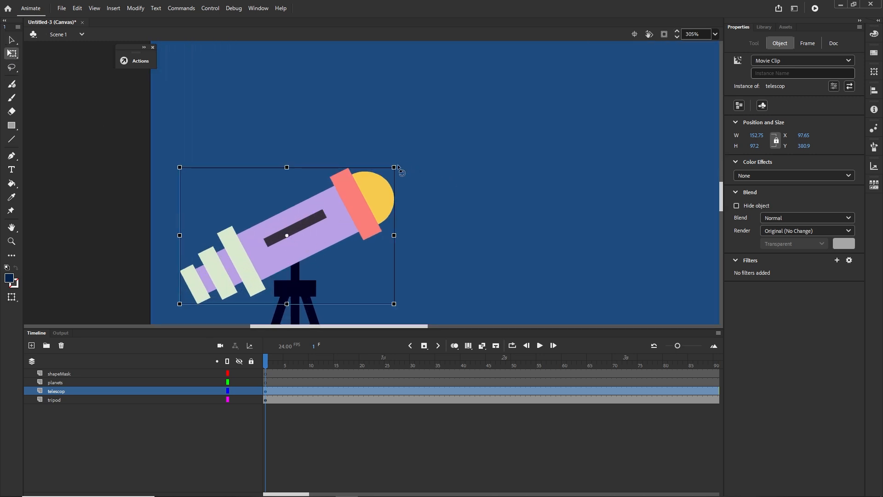
drag(403, 169, 413, 230)
key(ctrl+z)
drag(296, 255, 294, 266)
drag(401, 169, 353, 132)
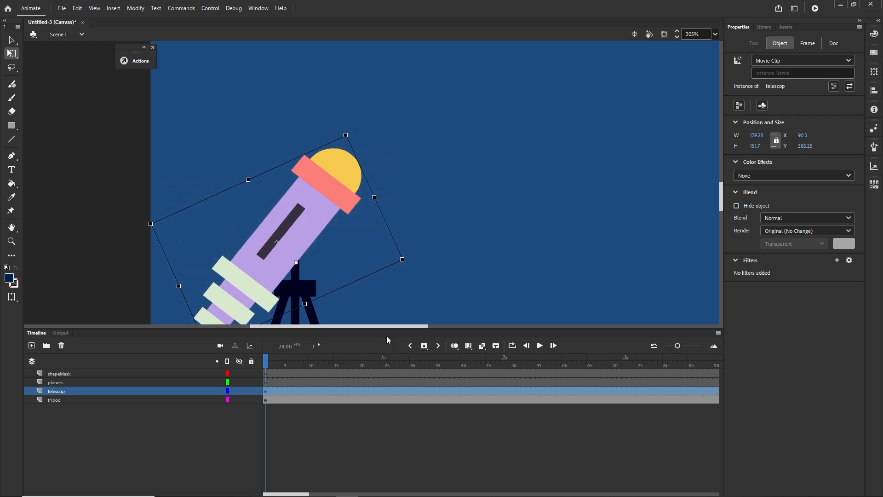
Step: Insert a keyframe on the telescop layer at frame 30 and rotate the telescope there to point slightly downward
click(412, 390)
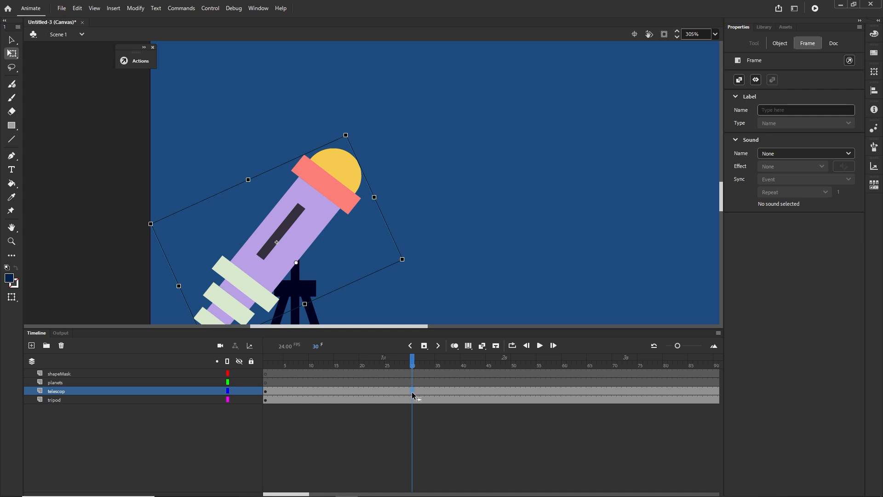
right_click(412, 391)
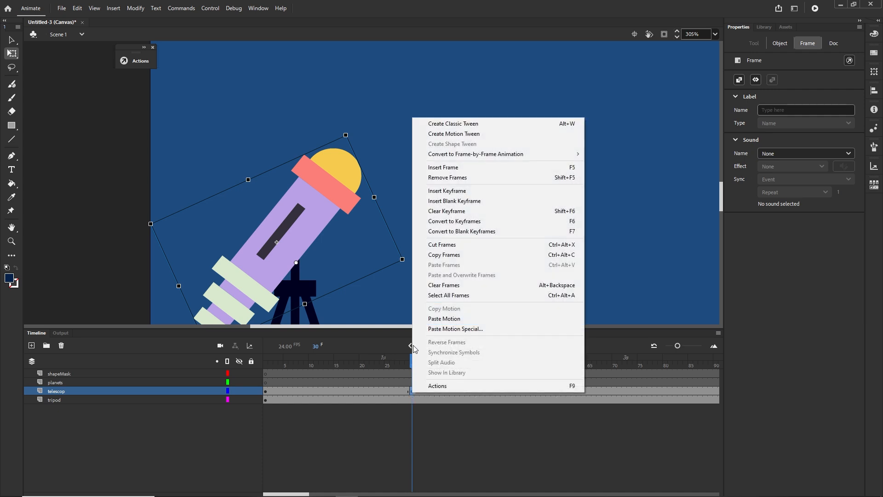
click(435, 481)
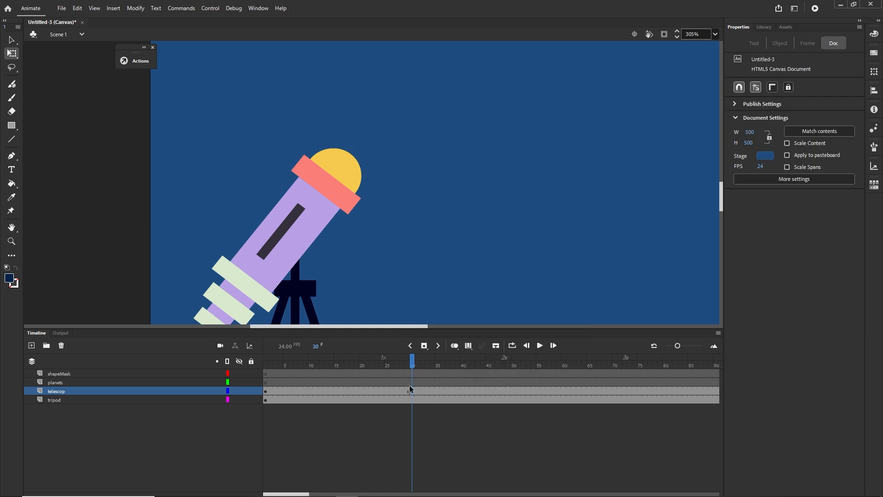
click(413, 391)
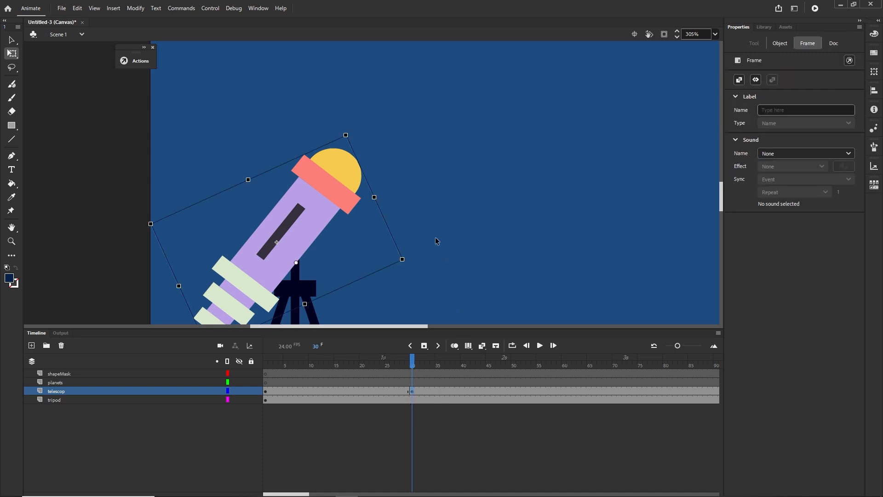
scroll(435, 238, down, 2)
scroll(435, 236, down, 1)
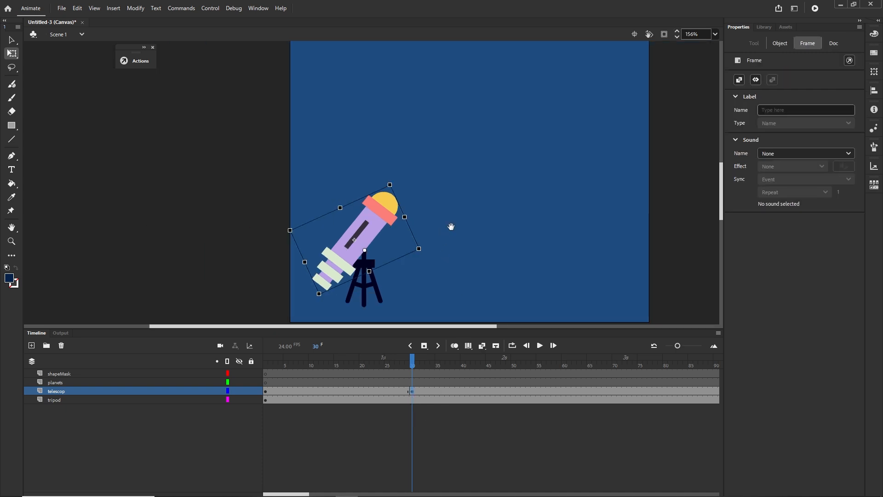
drag(452, 226, 437, 206)
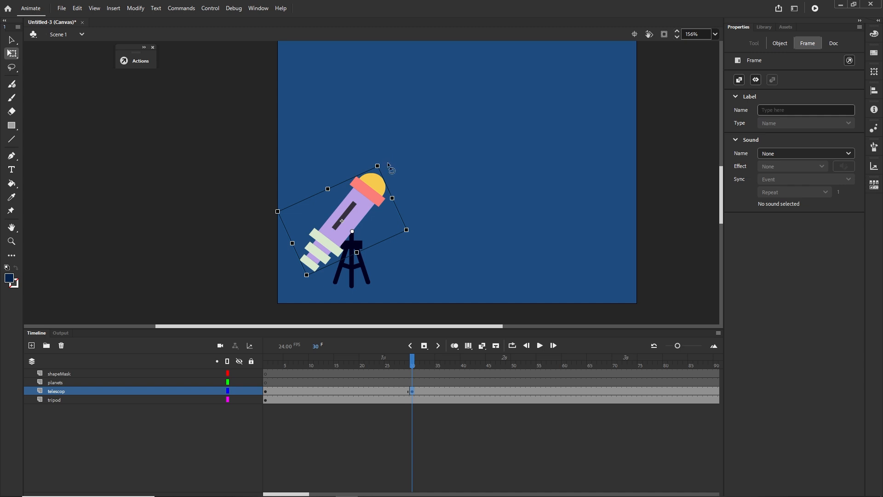
drag(387, 162, 426, 219)
Step: Create a classic tween on the telescop layer between frames 1 and 30, and scrub through the rotation to check it
click(335, 391)
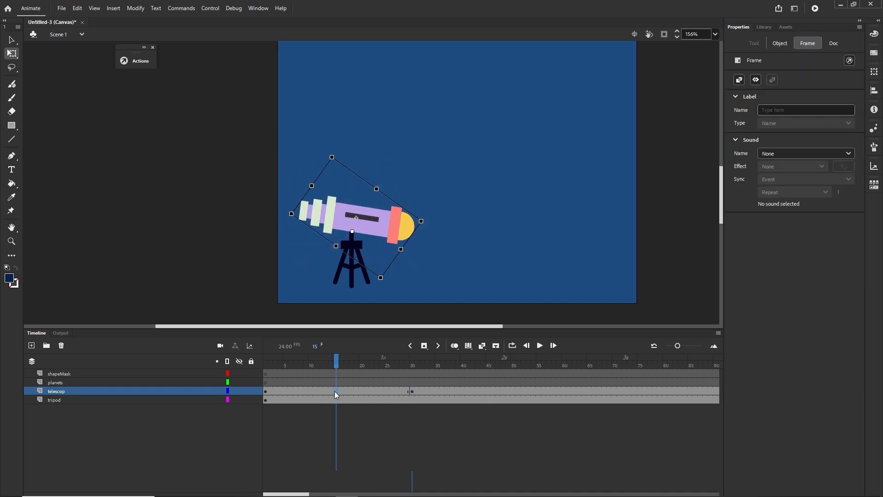
right_click(336, 391)
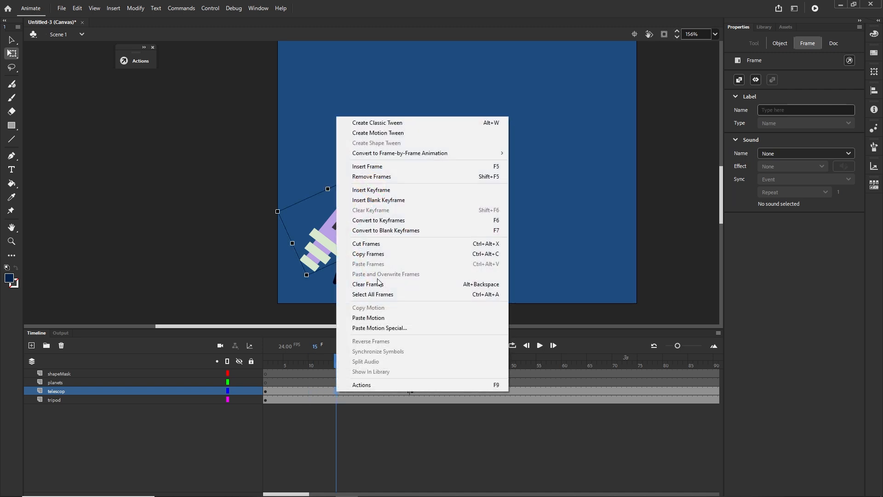
click(375, 123)
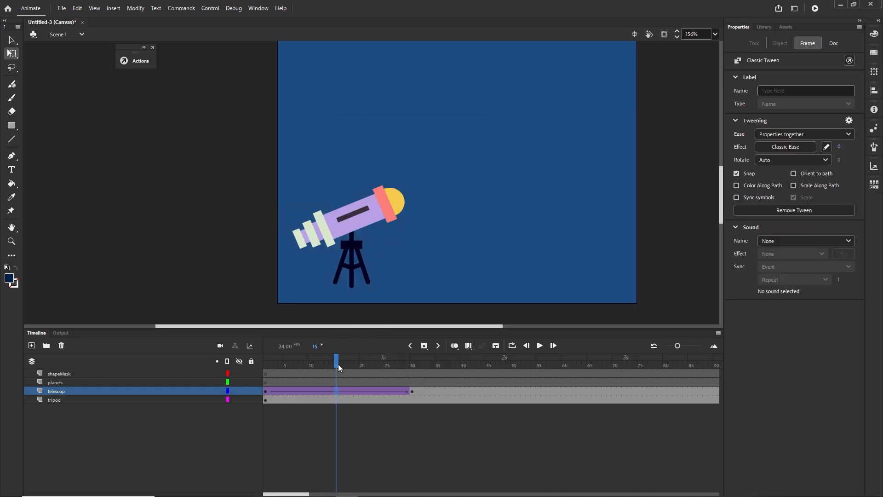
drag(338, 363, 426, 394)
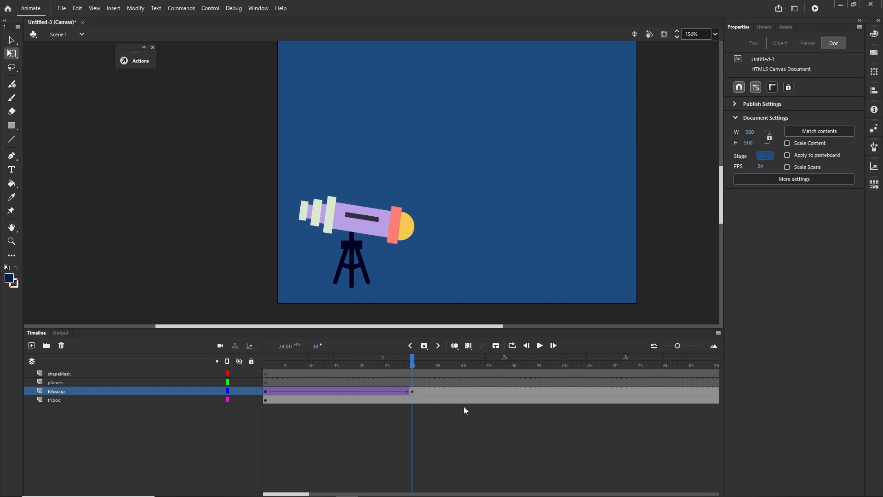
Step: Insert a keyframe on the telescop layer at frame 56, and select the layer's keyframe at frame 30
click(543, 392)
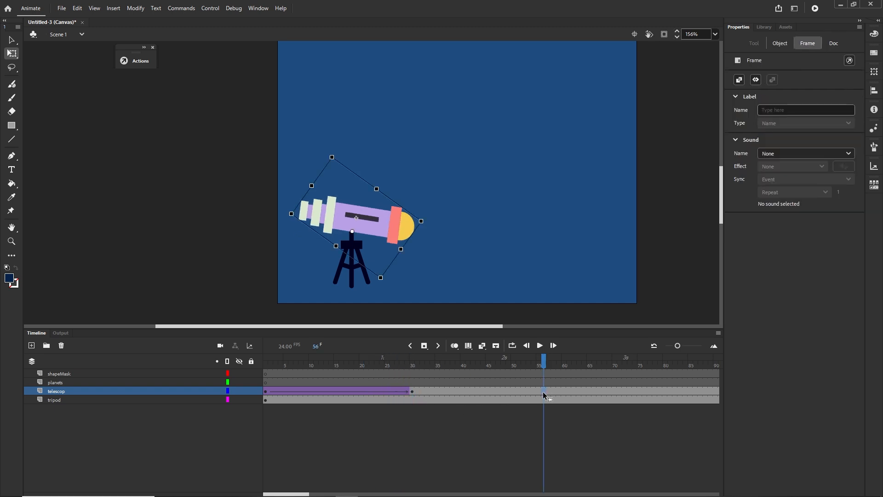
key(F6)
mouse_move(545, 361)
mouse_down()
mouse_move(422, 376)
mouse_move(265, 363)
mouse_move(546, 366)
mouse_up()
click(412, 391)
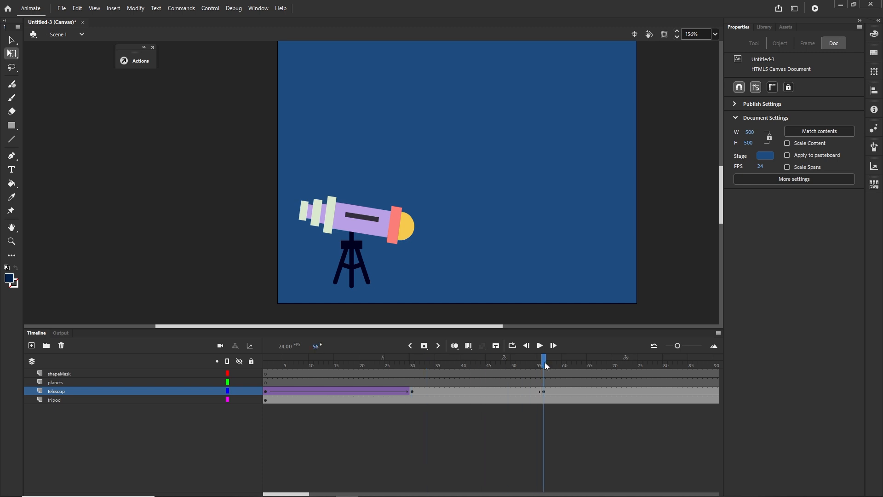
Step: Check the telescope's pause between frames 30 and 56 by scrubbing the timeline
click(463, 392)
click(512, 391)
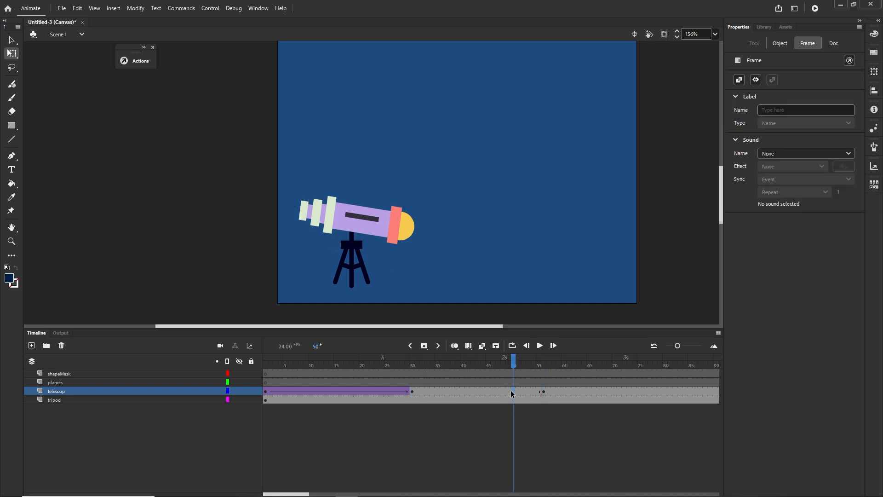
click(472, 390)
click(483, 391)
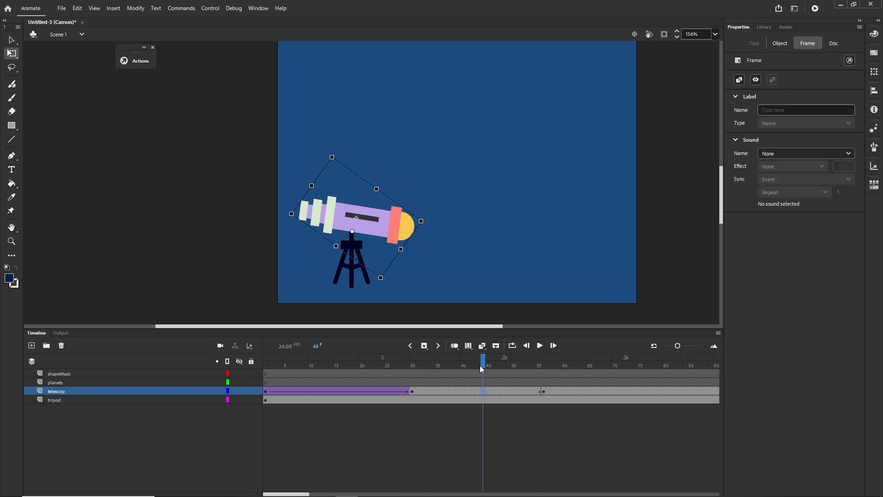
drag(482, 363, 543, 378)
click(475, 424)
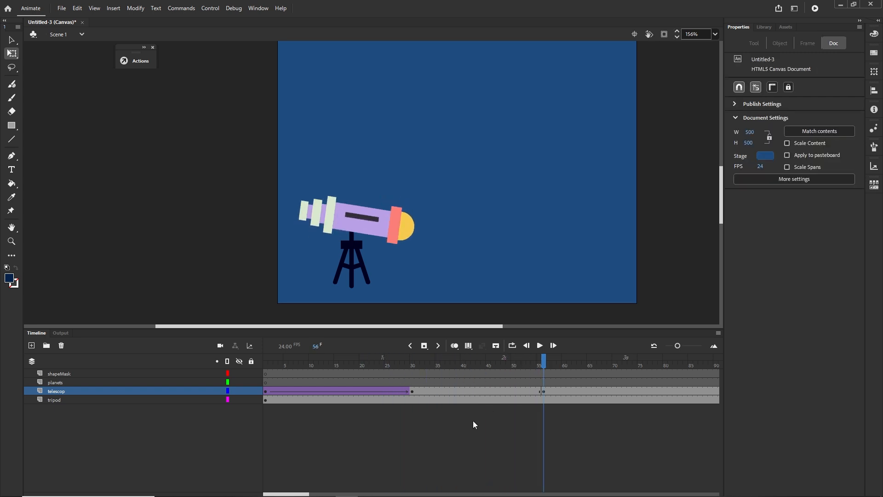
Step: Insert a keyframe on the telescop layer at frame 80 and rotate the telescope there to point steeply upward
drag(299, 495, 321, 495)
click(454, 391)
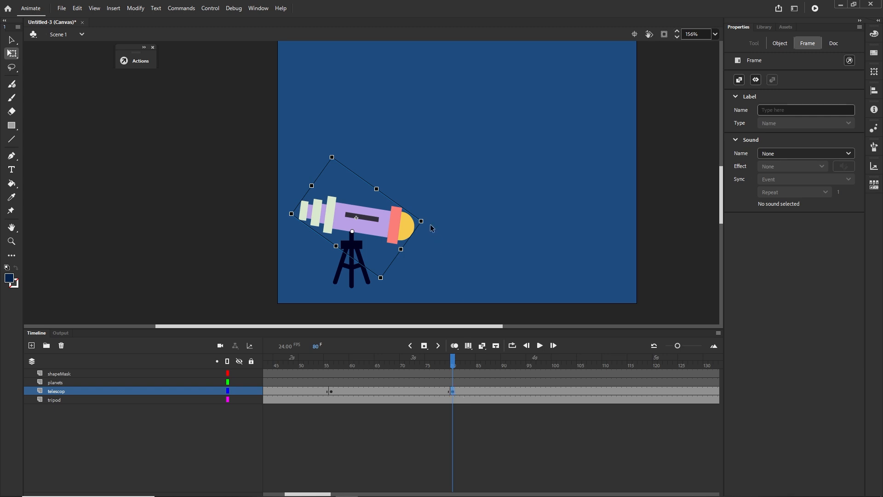
drag(426, 223, 386, 163)
Step: Create a classic tween on the telescop layer between frames 56 and 80, and scrub through the animation from frame 1
click(381, 391)
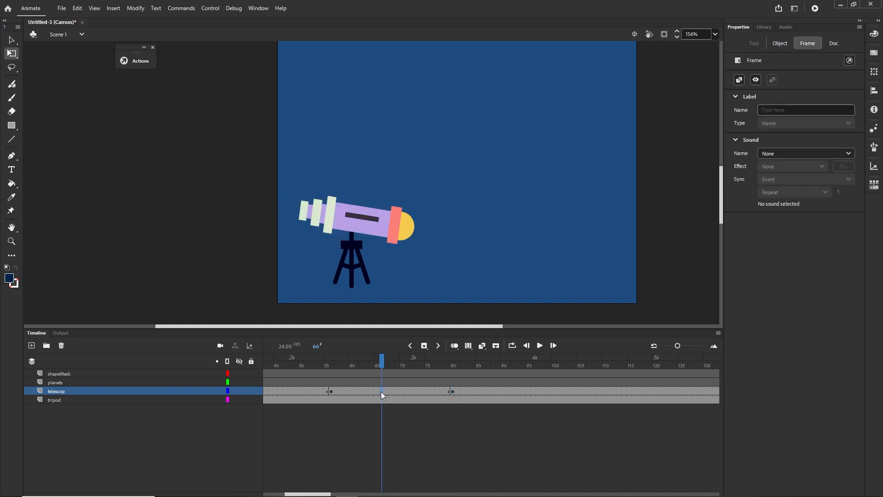
right_click(381, 391)
click(414, 123)
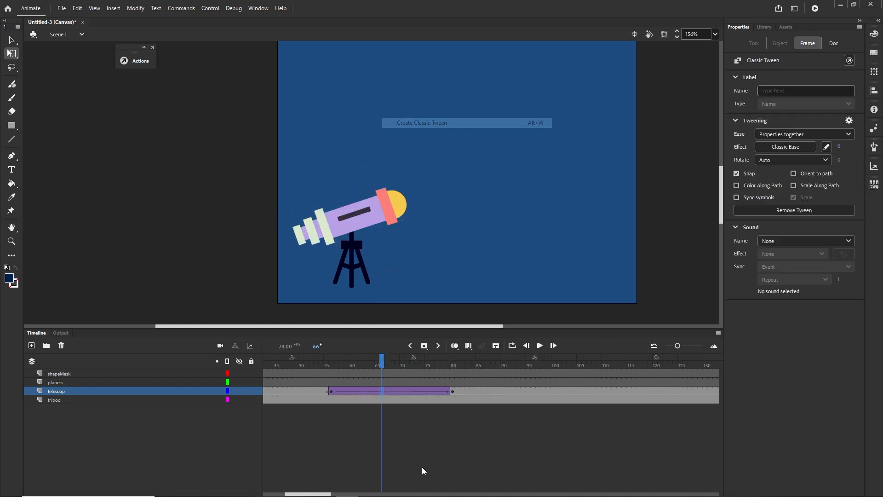
click(382, 371)
drag(382, 361, 182, 380)
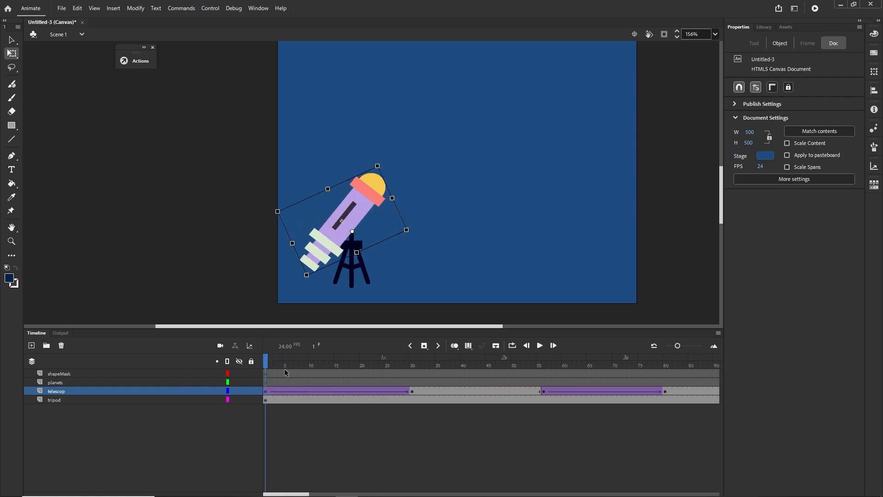
drag(286, 373, 670, 388)
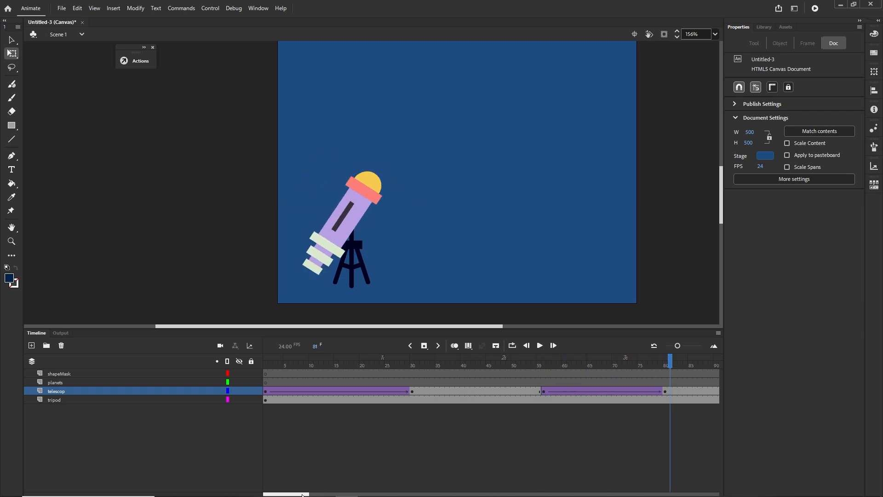
Step: Insert keyframes on the telescop layer at frames 100 and 119, and rotate the telescope at frame 119 to a gentler upward angle
drag(302, 494, 335, 494)
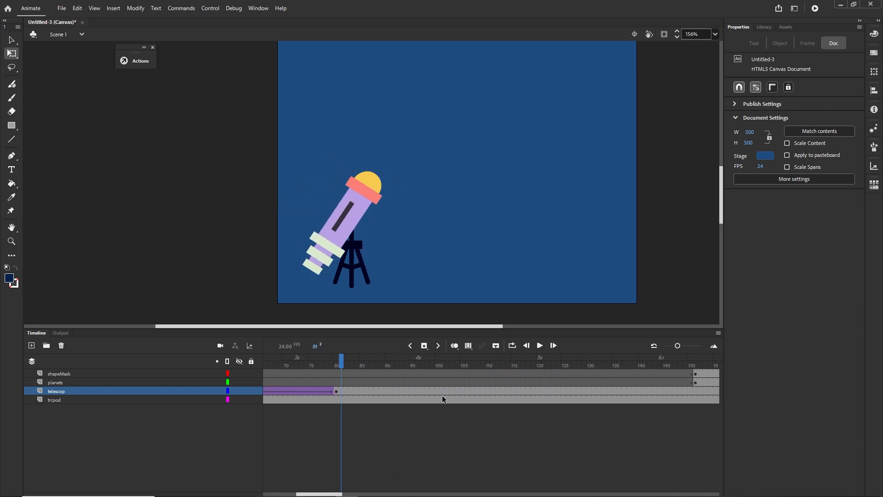
drag(440, 392, 437, 394)
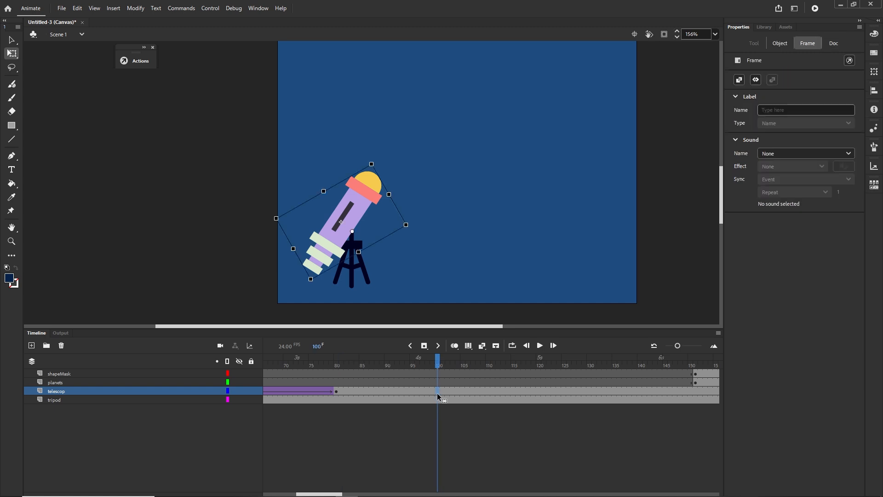
click(533, 391)
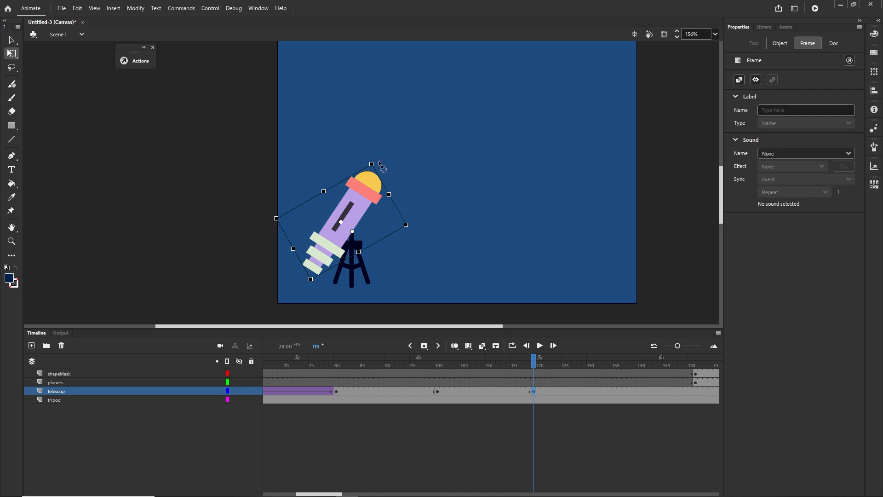
drag(382, 163, 422, 190)
Step: Create a classic tween on the telescop layer between frames 100 and 119, and return the playhead to frame 1
click(481, 390)
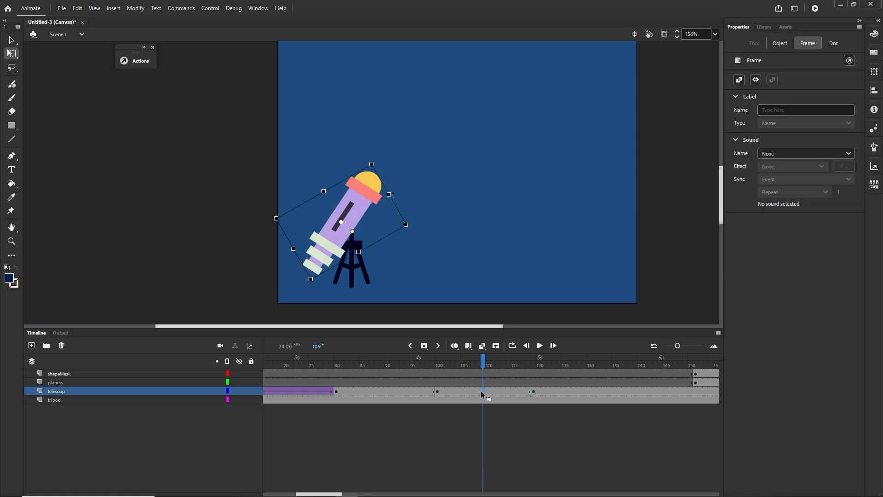
right_click(481, 390)
click(510, 122)
click(443, 443)
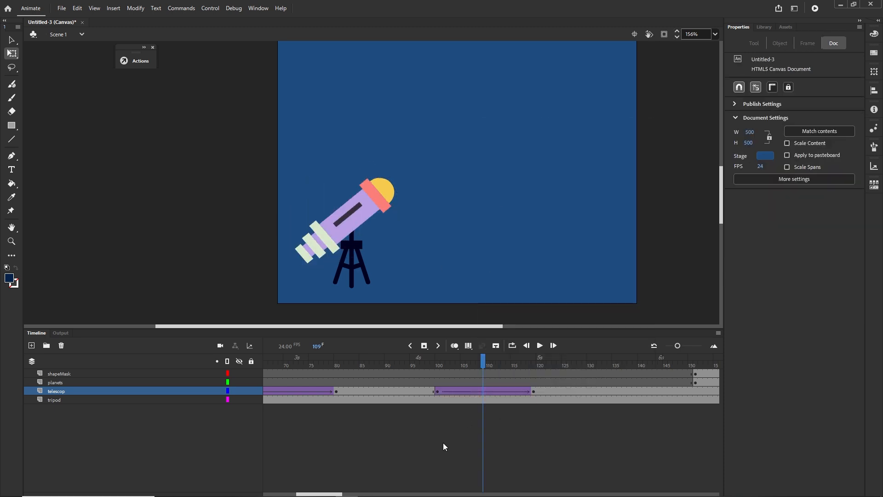
drag(483, 363, 178, 363)
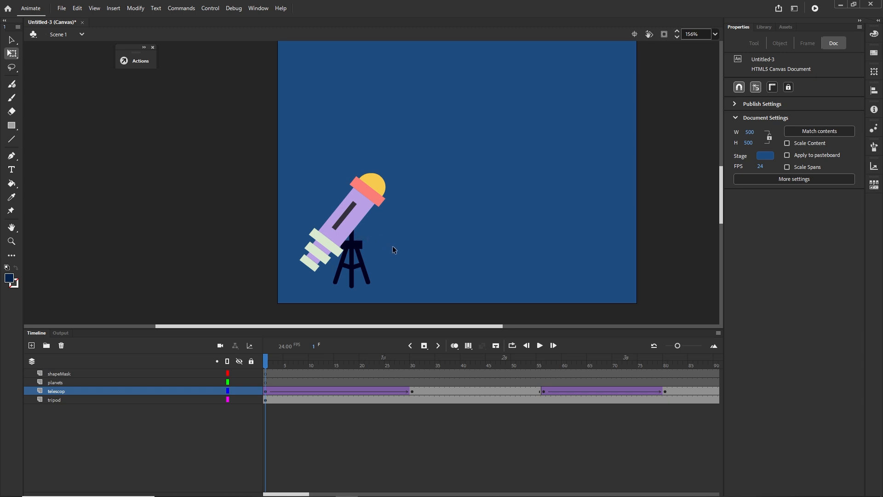
Step: Apply the Quad Ease In Out effect to the telescop layer's first tween, starting at frame 1
click(265, 393)
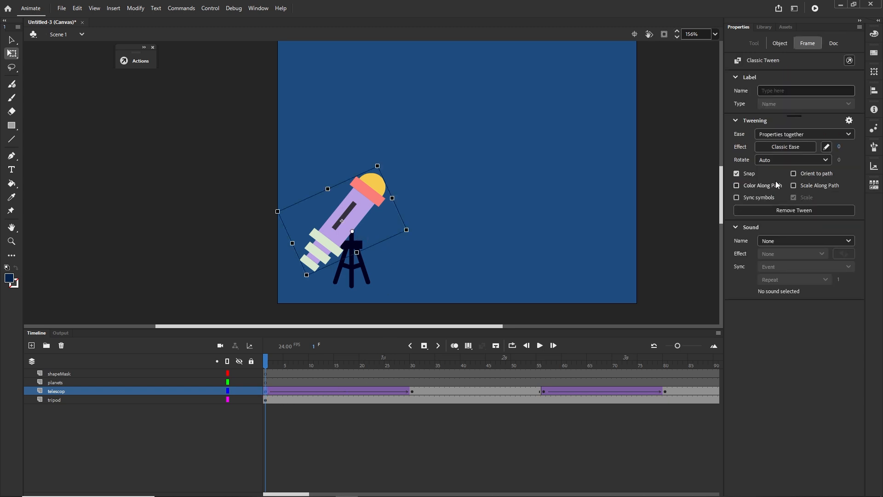
click(789, 147)
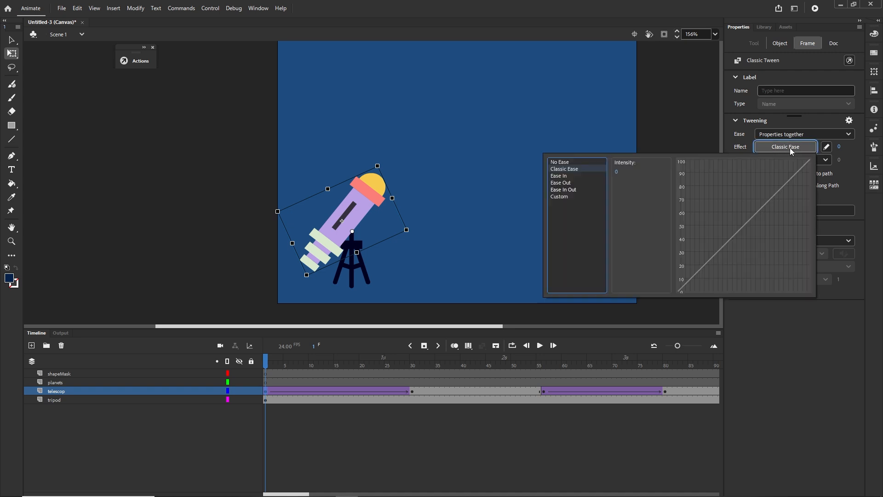
click(562, 190)
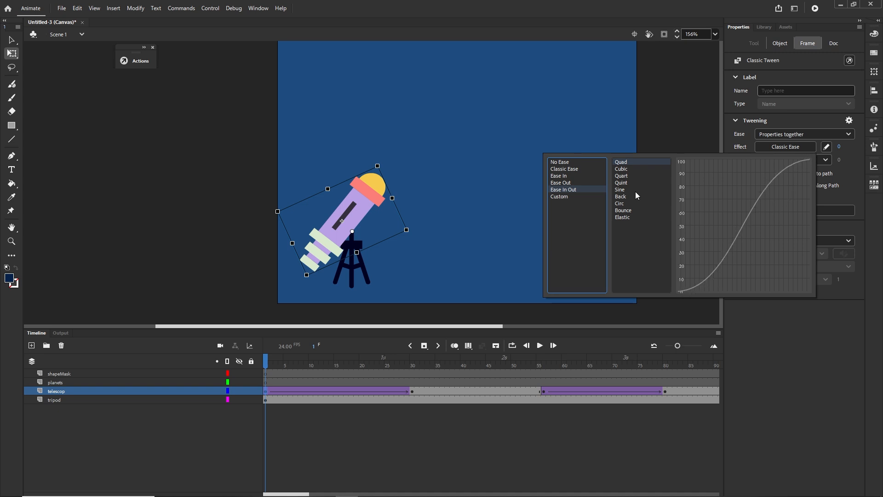
click(623, 170)
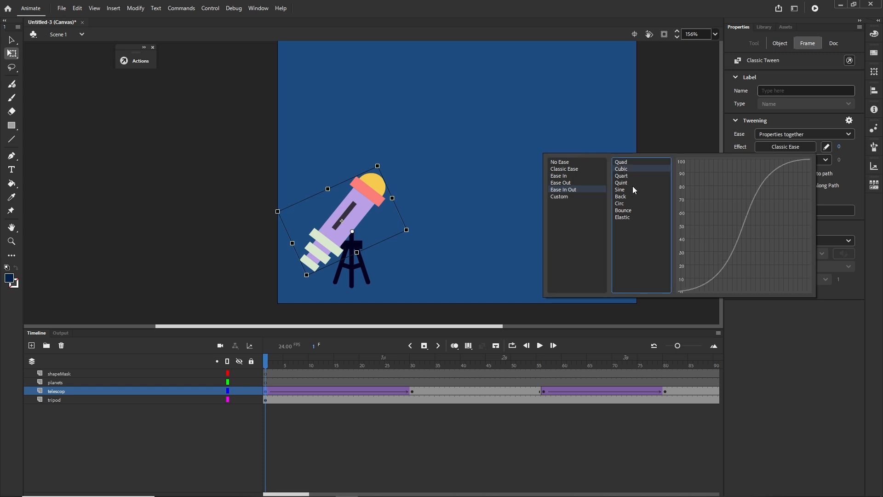
click(624, 163)
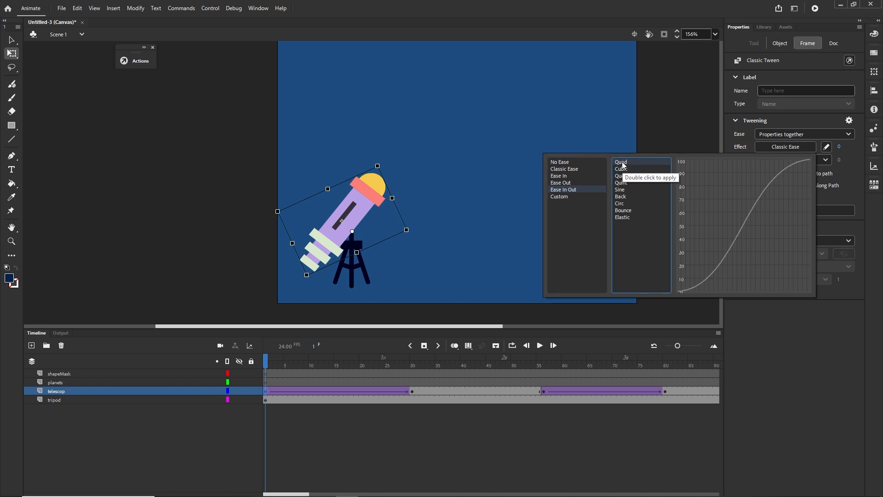
double_click(623, 164)
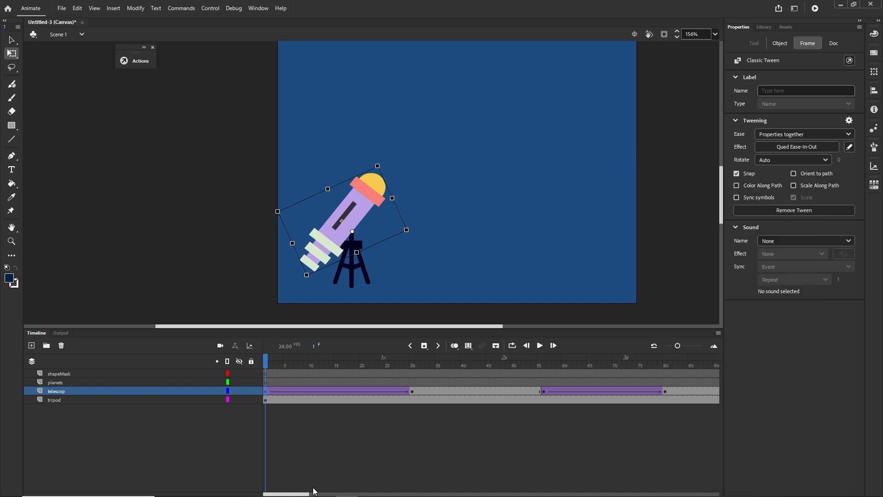
Step: Apply the Quad Ease In Out effect to the telescop tweens starting at frames 56 and 100 together
drag(305, 495, 327, 495)
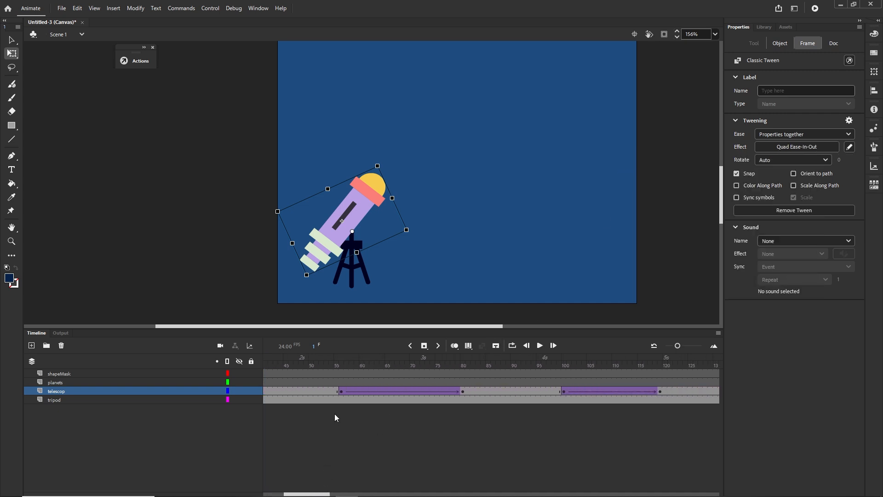
click(342, 392)
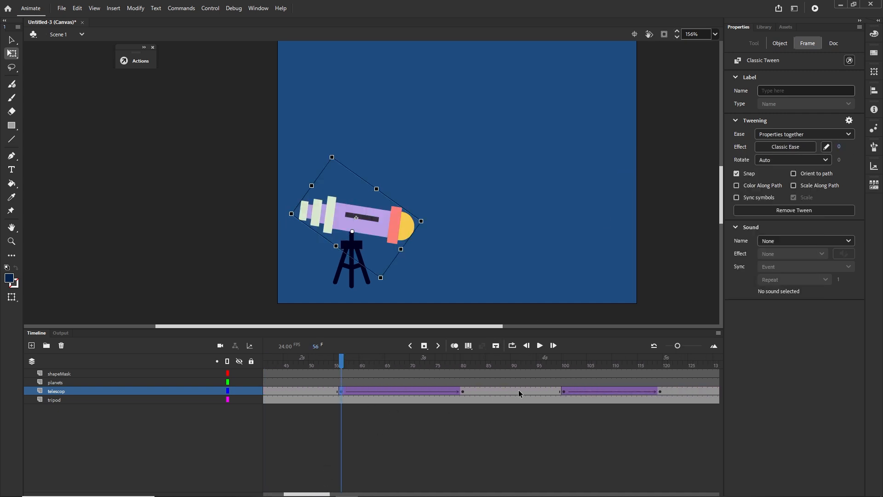
click(562, 392)
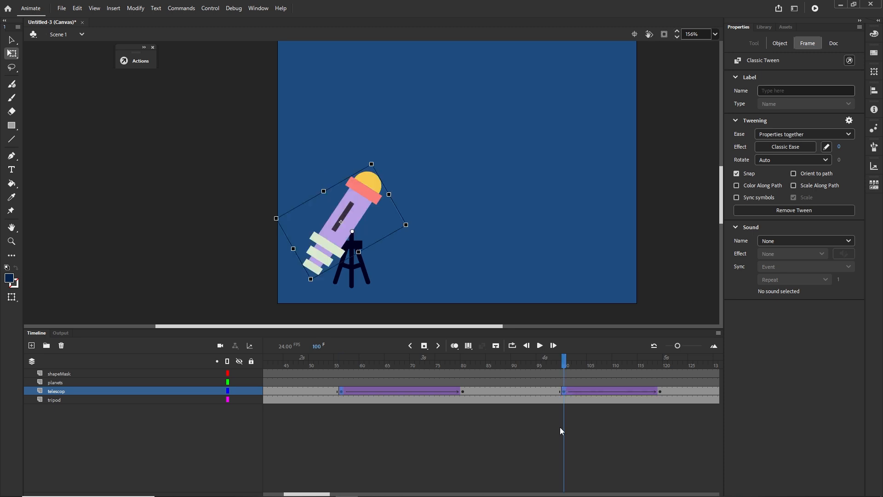
click(785, 147)
click(561, 189)
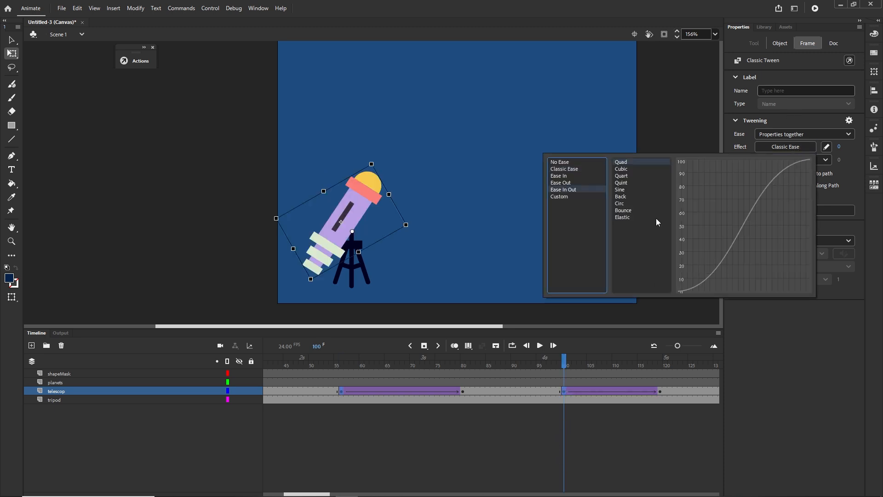
double_click(622, 162)
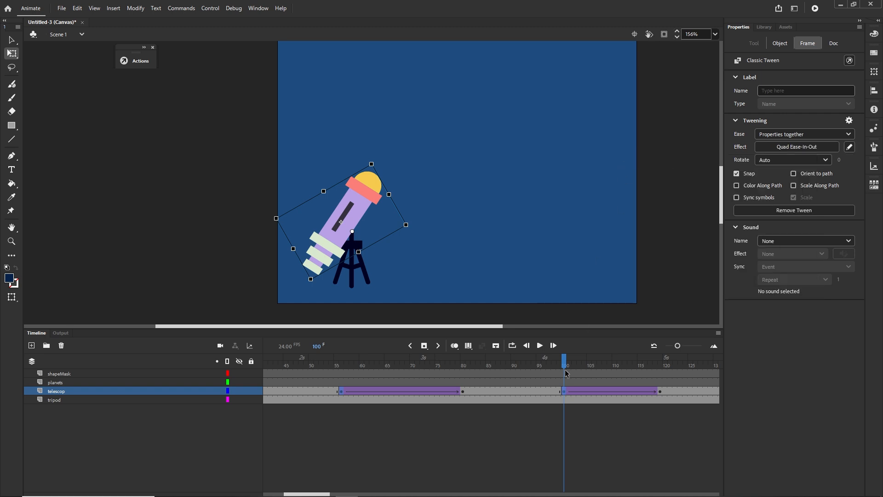
Step: Test the animation in the browser, and switch back to the Untitled-3 document in Animate
key(ctrl+Return)
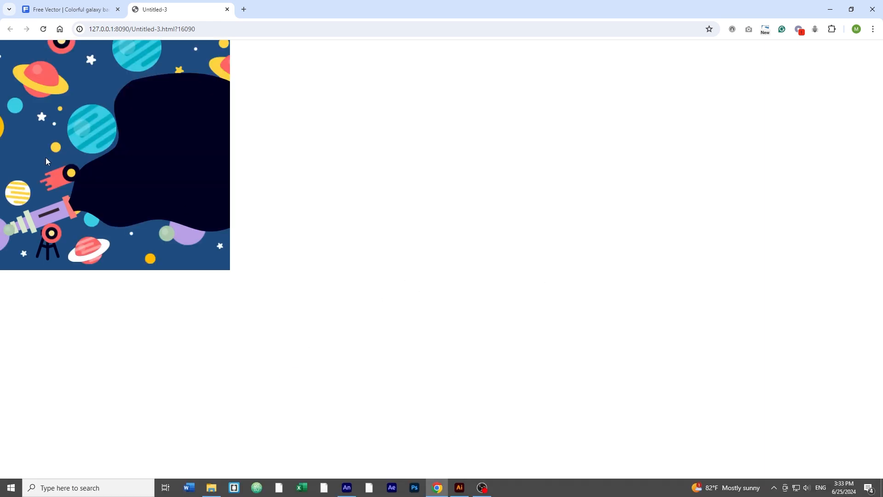
mouse_move(396, 488)
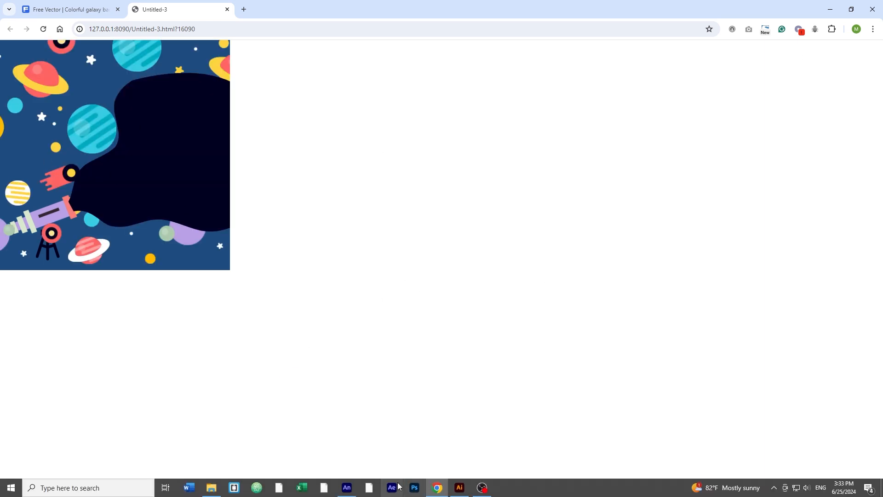
click(348, 487)
click(36, 333)
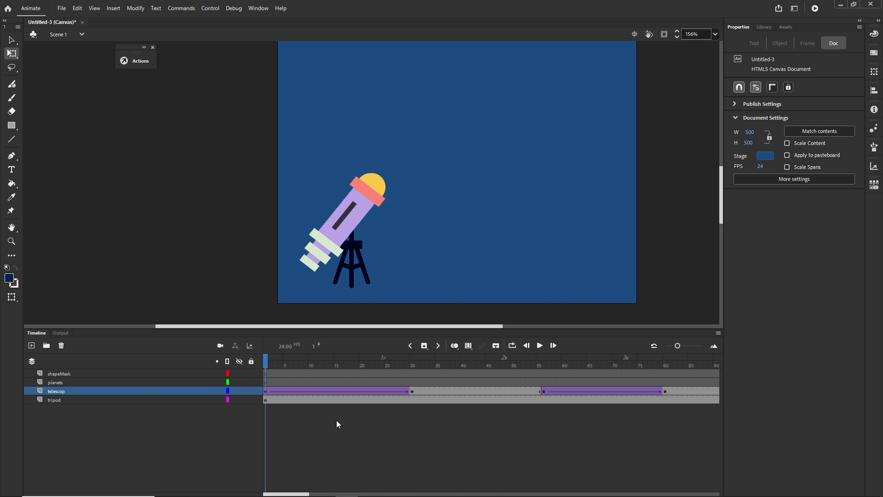
Step: Move the shapeMask and planets keyframes from frame 151 to frame 119, in line with the telescop layer's last keyframe
drag(261, 358, 655, 361)
click(544, 385)
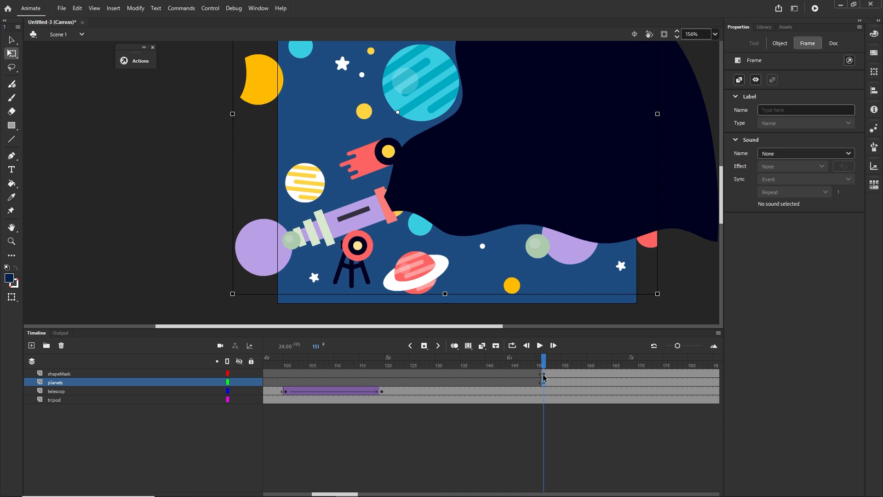
click(59, 373)
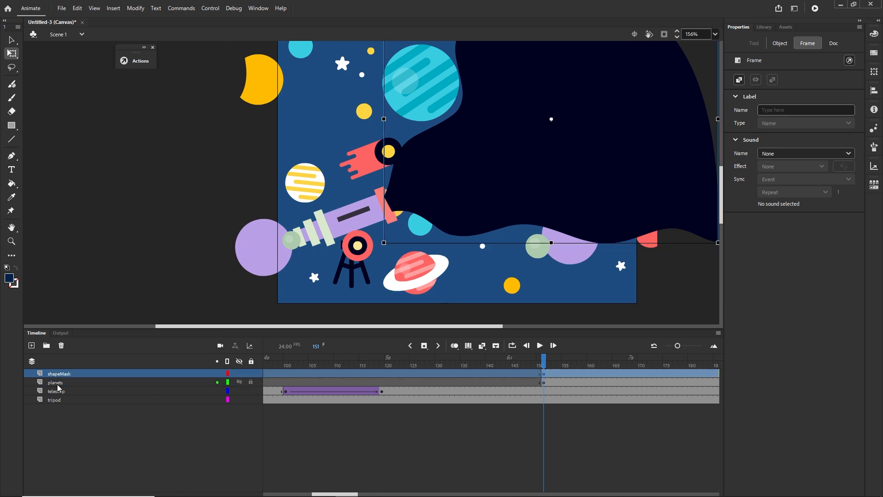
click(463, 432)
click(382, 391)
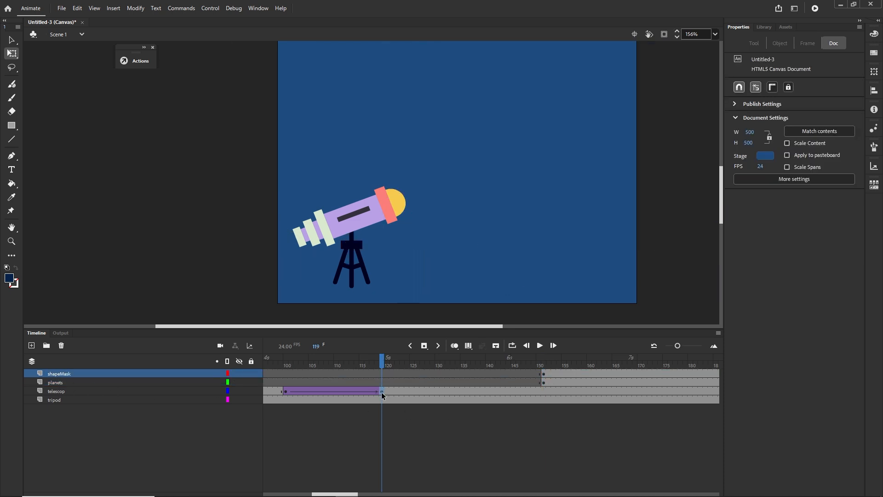
mouse_move(382, 370)
mouse_down()
mouse_move(301, 370)
mouse_move(380, 370)
mouse_up()
click(629, 412)
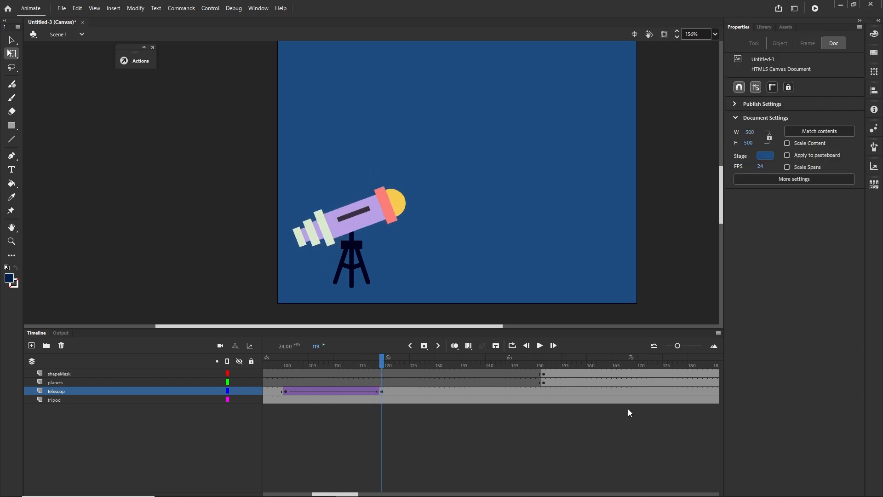
click(545, 382)
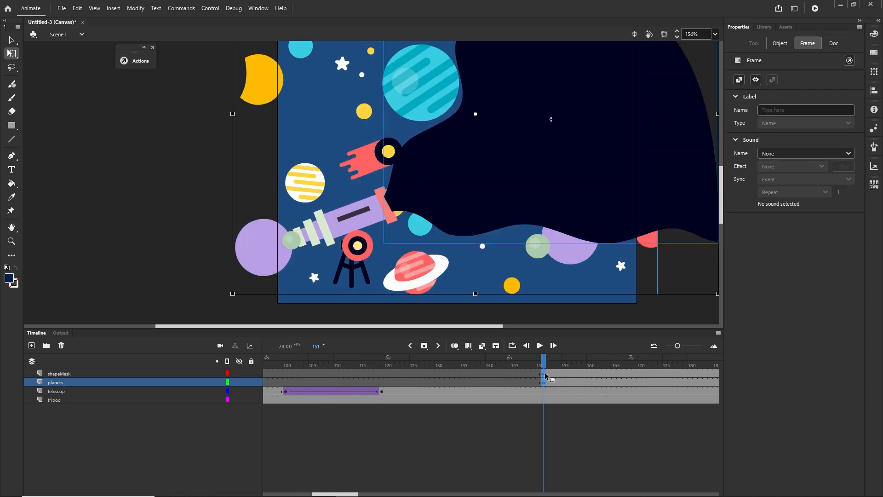
drag(544, 374, 381, 374)
click(449, 427)
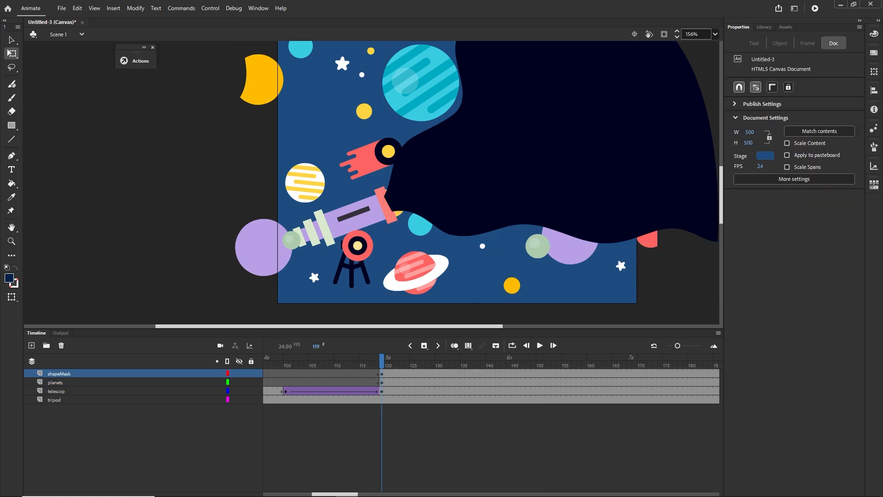
drag(612, 158, 500, 214)
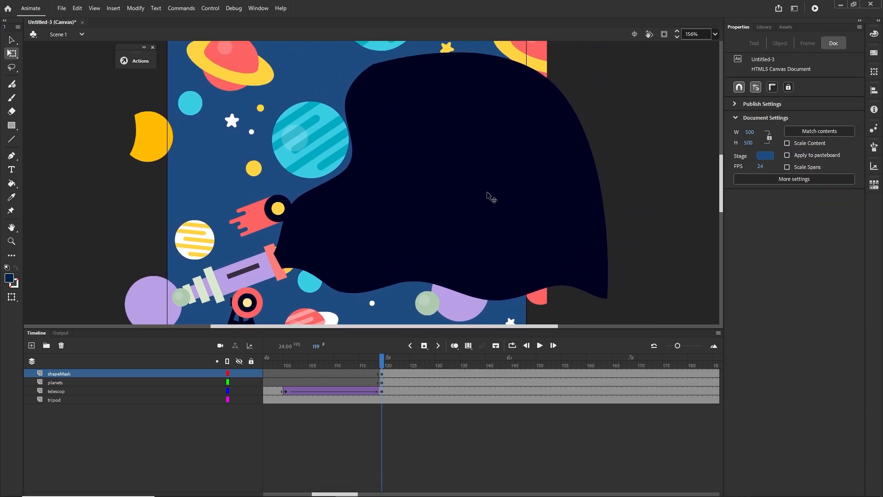
Step: Move the mask shape's transformation point to its narrow tip at the telescope's front end on frame 119
click(484, 190)
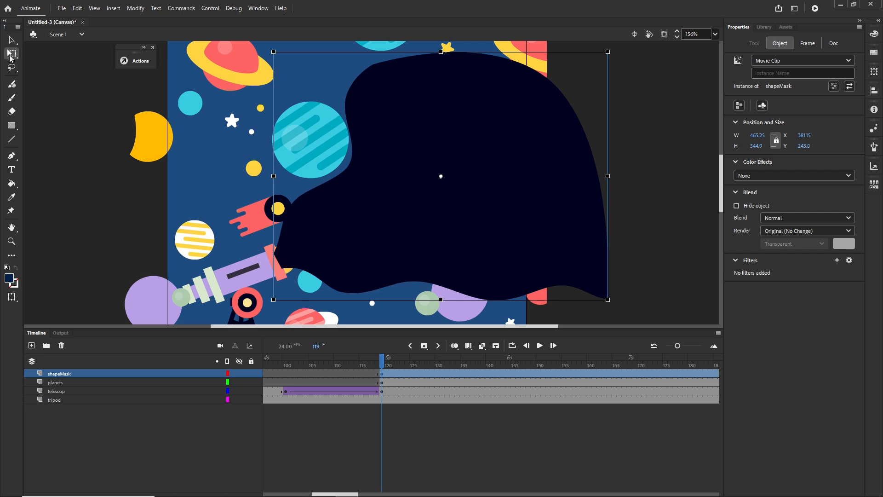
click(12, 54)
click(46, 55)
drag(440, 176, 395, 202)
drag(318, 231, 277, 262)
click(409, 418)
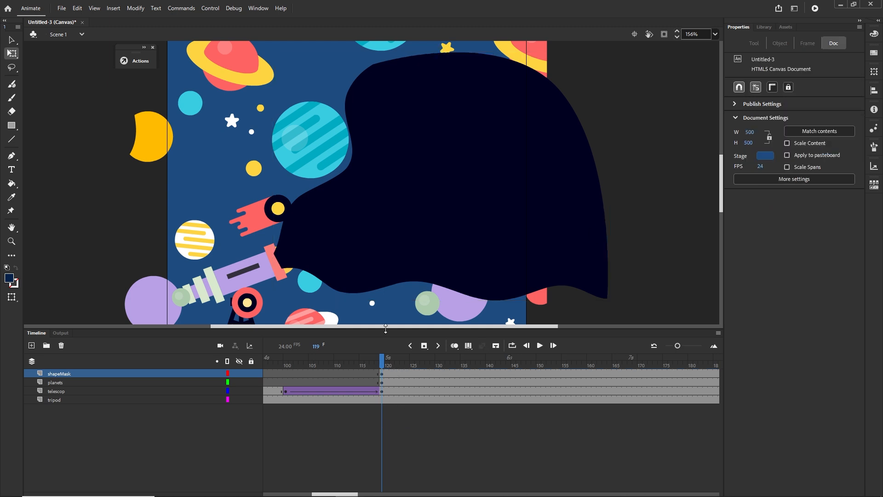
click(442, 207)
click(383, 361)
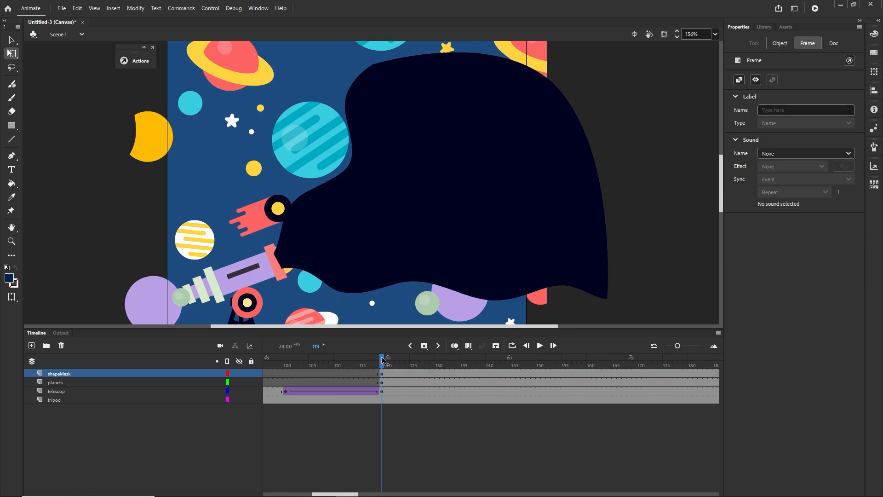
Step: Insert a keyframe at frame 170 on the shapeMask layer
drag(381, 358, 493, 361)
click(641, 373)
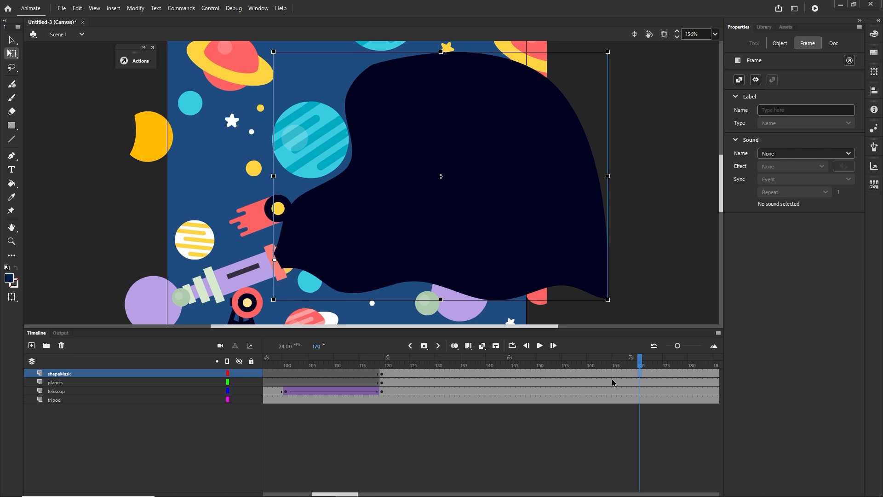
key(F6)
Step: Shrink the mask shape at frame 119 to about 30 by 36 px, anchored at the telescope's lens
click(382, 374)
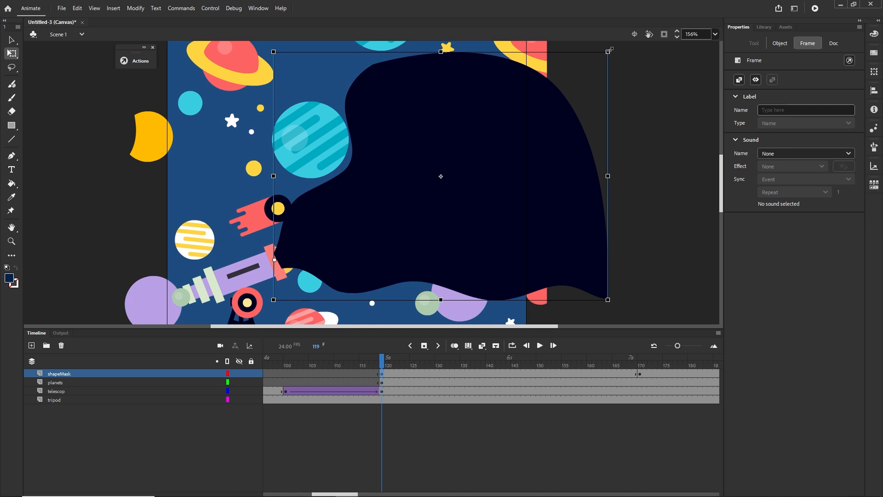
drag(611, 48, 585, 72)
drag(557, 90, 484, 129)
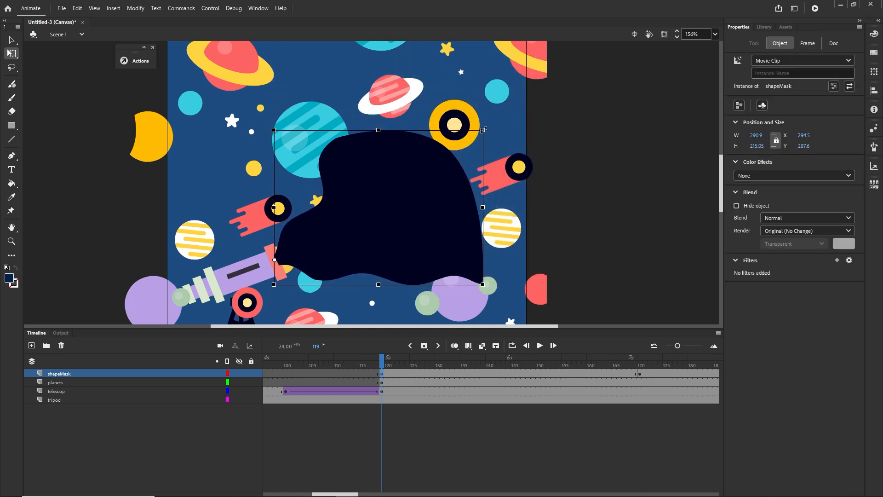
drag(483, 130, 298, 238)
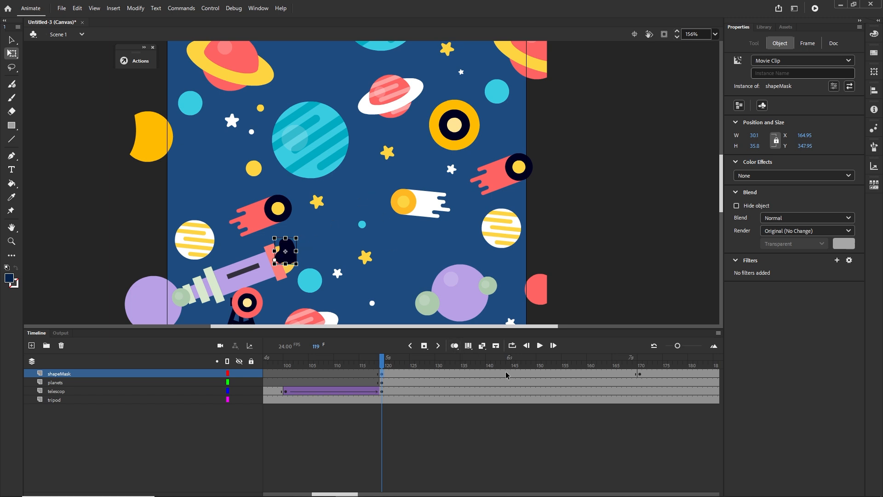
Step: Create a classic tween on the shapeMask layer between frames 119 and 170
mouse_move(506, 375)
mouse_down()
mouse_move(493, 375)
mouse_move(517, 375)
mouse_up()
right_click(518, 383)
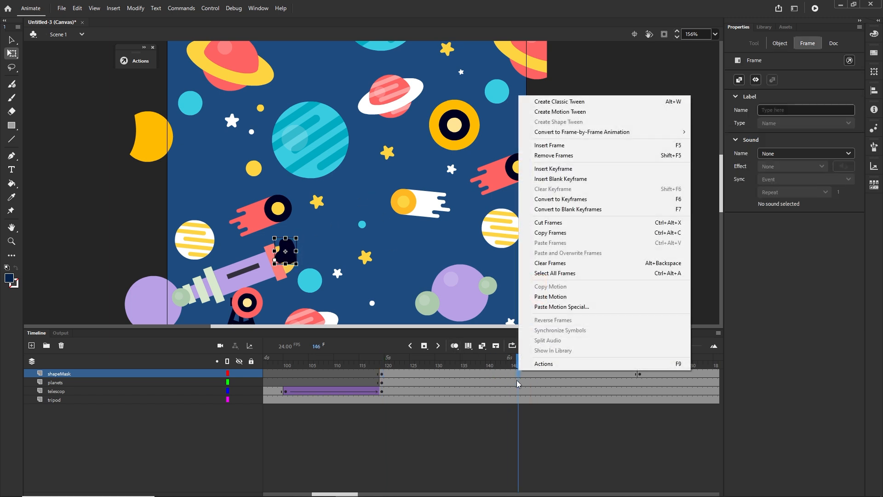
click(568, 103)
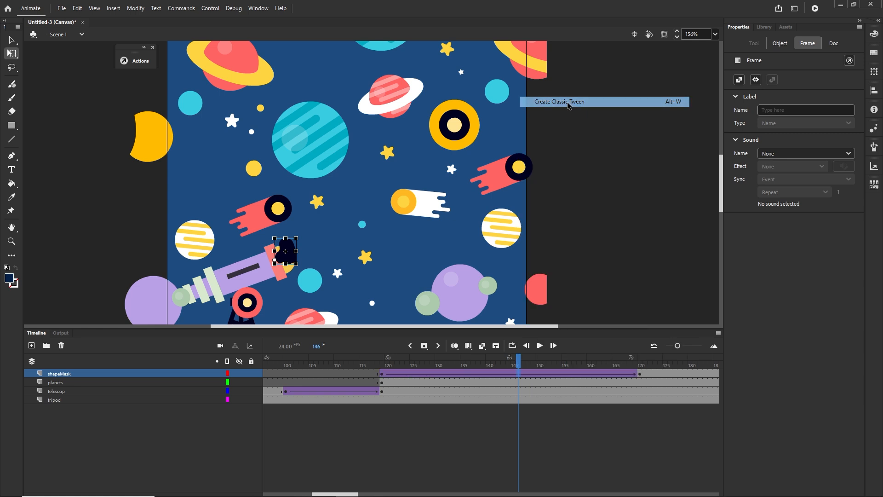
click(397, 438)
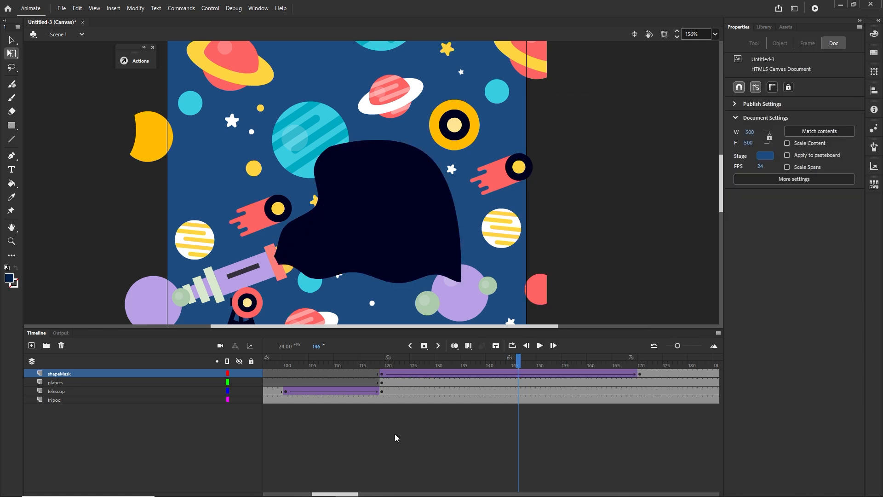
Step: Apply the Quad Ease In Out effect to the shapeMask tween starting at frame 119, and scrub through it to frame 170
click(382, 375)
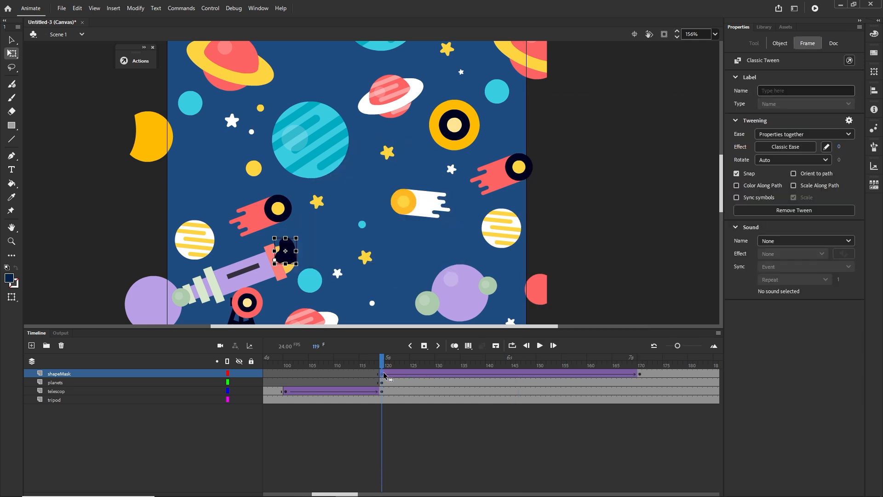
click(781, 147)
click(567, 190)
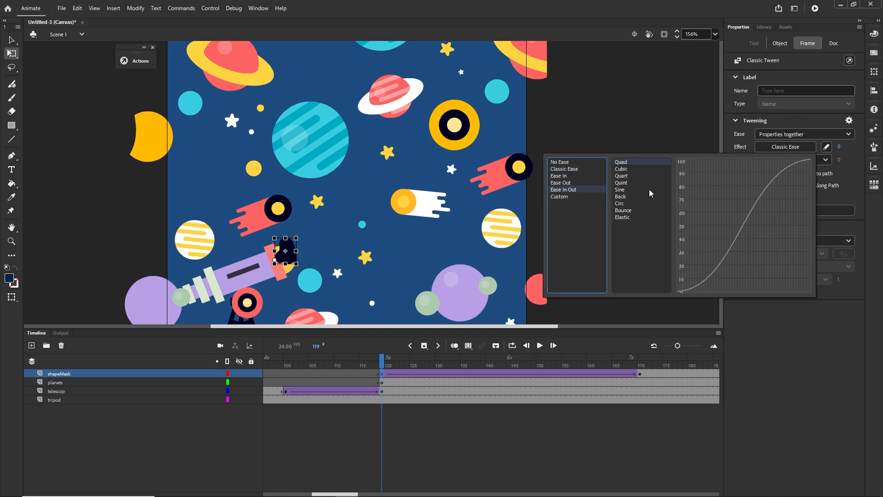
click(622, 163)
click(411, 364)
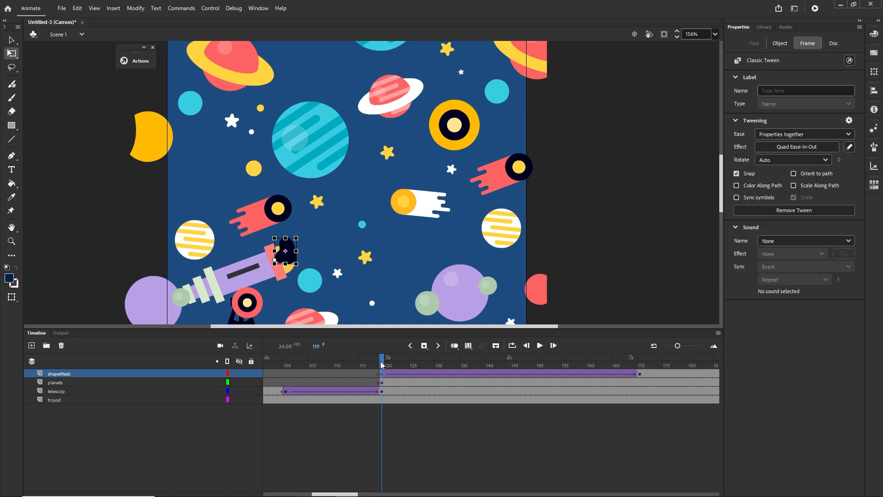
drag(382, 365, 640, 366)
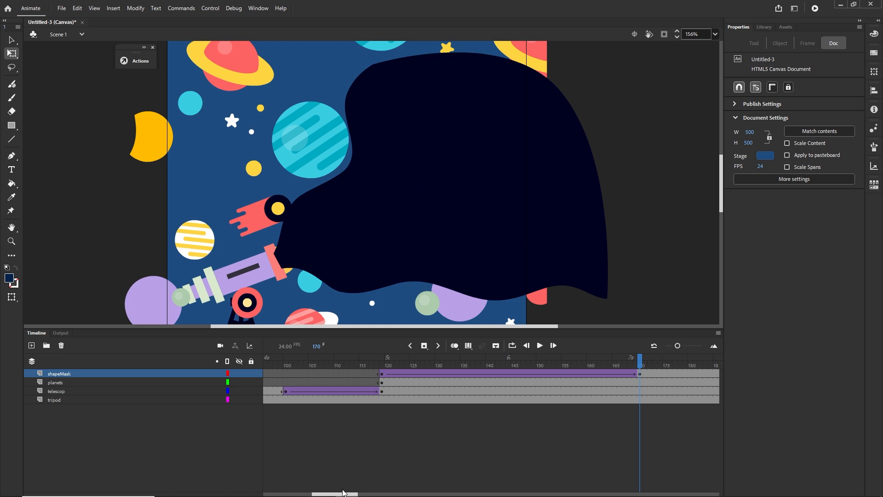
Step: Add telescop keyframes at frames 196 and 217, and rotate the telescope at frame 217 to aim down toward the lower ringed planet
drag(343, 492, 375, 495)
drag(317, 363, 447, 365)
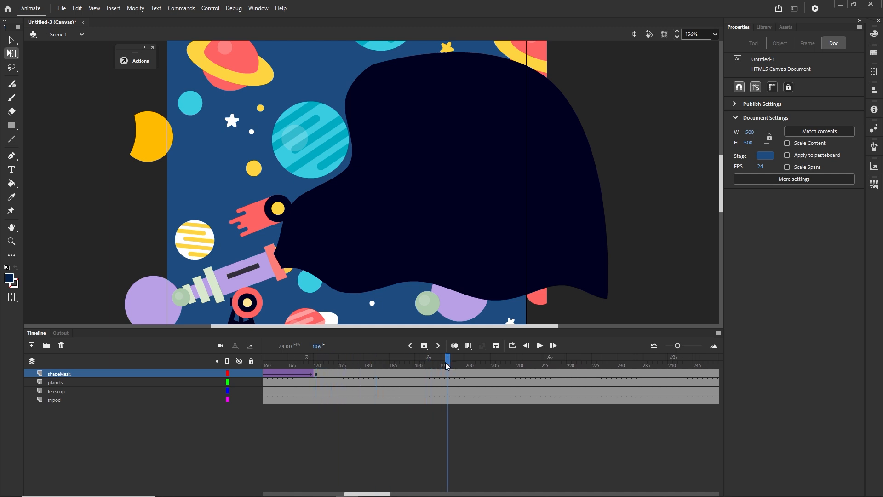
click(446, 389)
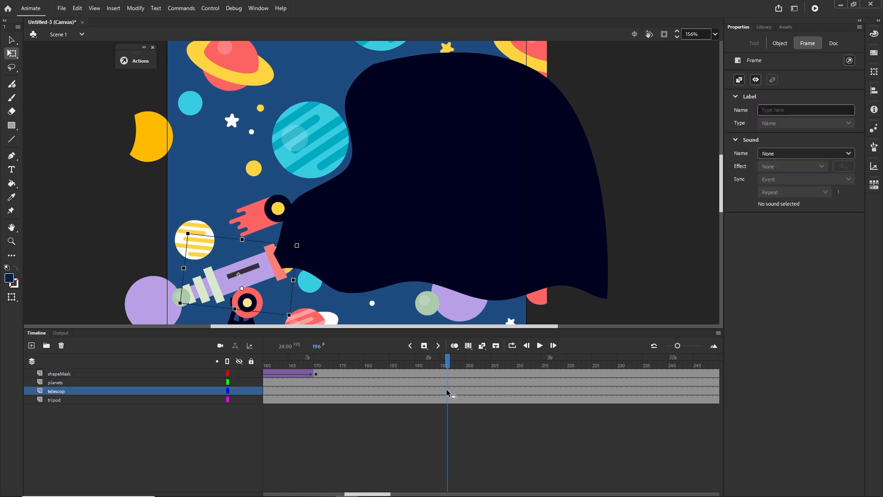
key(F6)
click(555, 389)
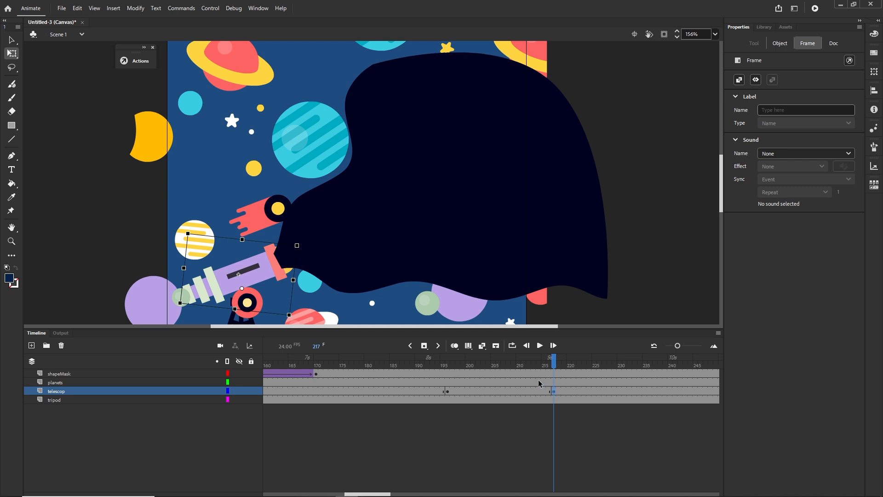
drag(382, 263, 387, 209)
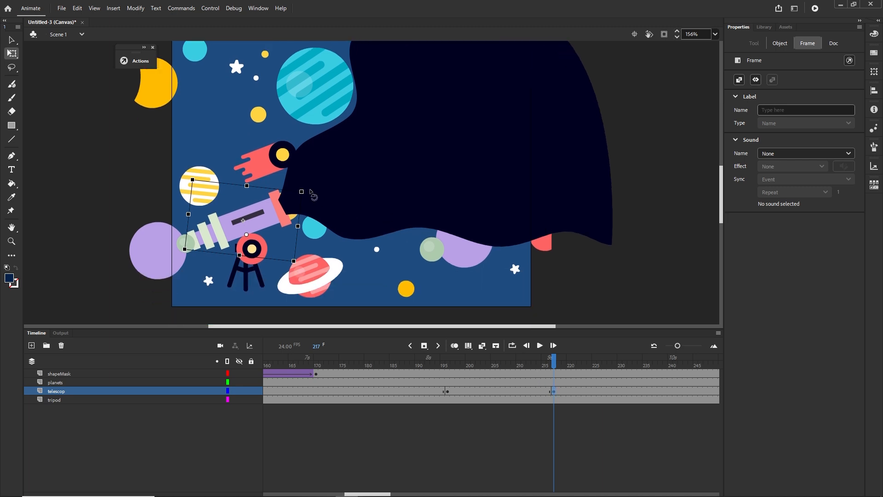
drag(305, 192, 334, 240)
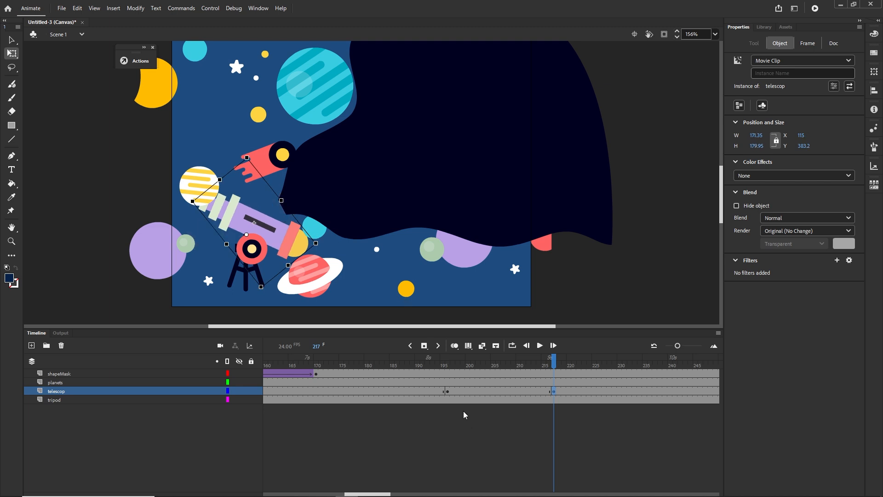
Step: Insert keyframes at frames 196 and 217 on the shapeMask layer, matching the telescop keyframes
click(446, 373)
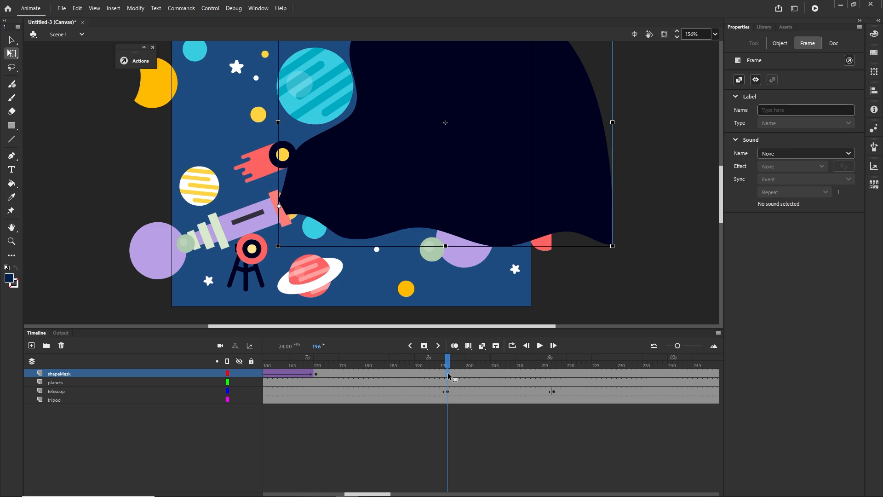
click(553, 374)
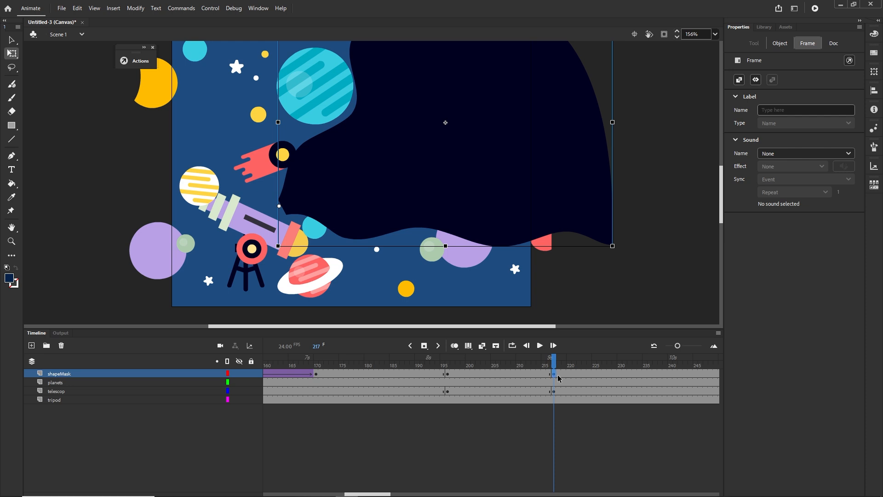
key(F6)
Step: Move the mask shape at frame 217 to the lowered telescope's lens and rotate it clockwise to follow the telescope's direction
click(13, 42)
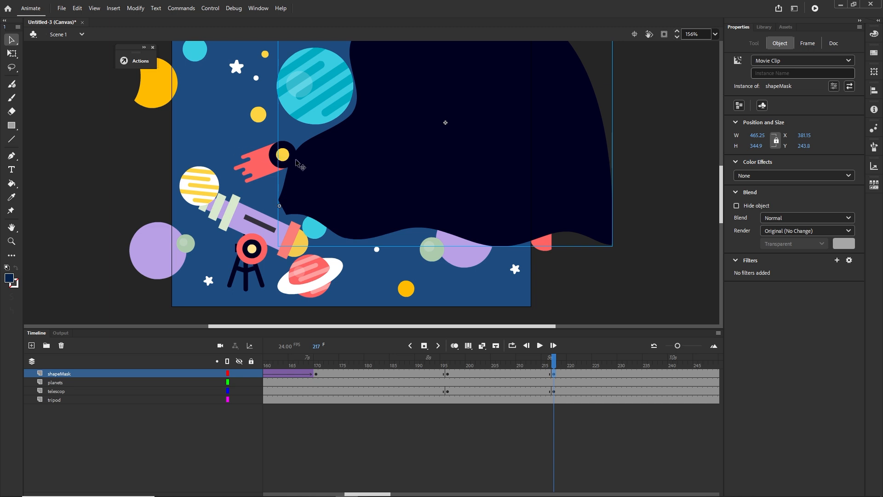
drag(329, 191, 339, 224)
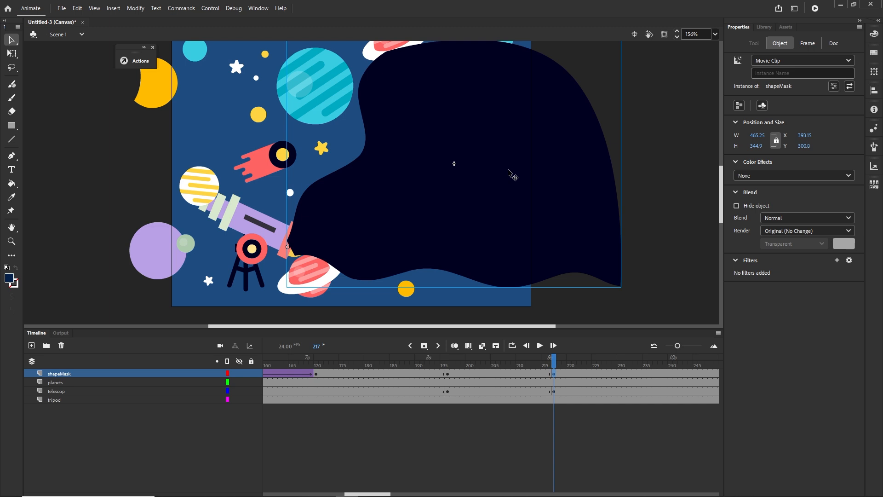
scroll(511, 174, down, 1)
click(14, 57)
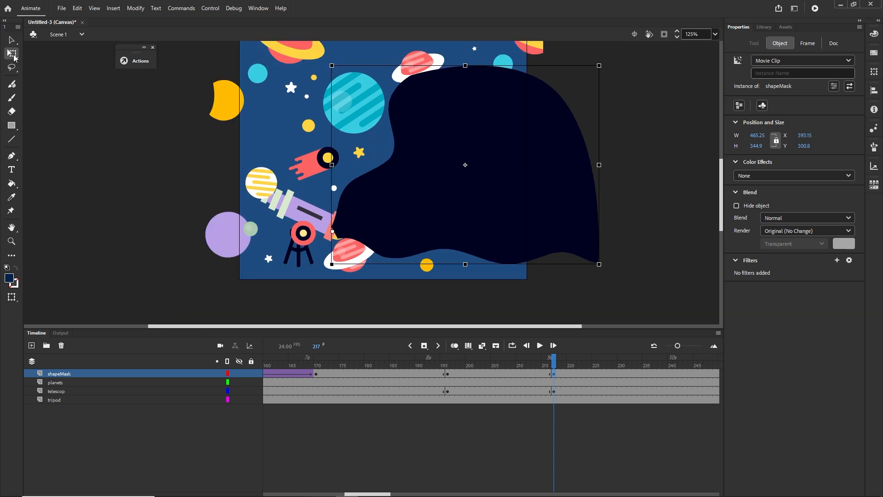
drag(611, 73, 512, 289)
click(557, 114)
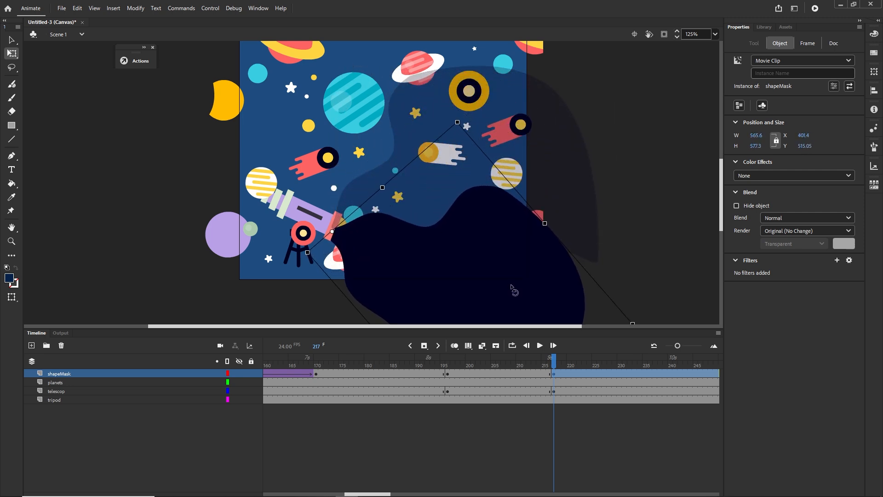
Step: Nudge the mask shape onto the telescope's lens at about X 400, Y 502, and rotate it slightly counter-clockwise
drag(364, 246, 369, 239)
key(Left)
key(Left)
key(Left)
key(Left)
key(Left)
key(Left)
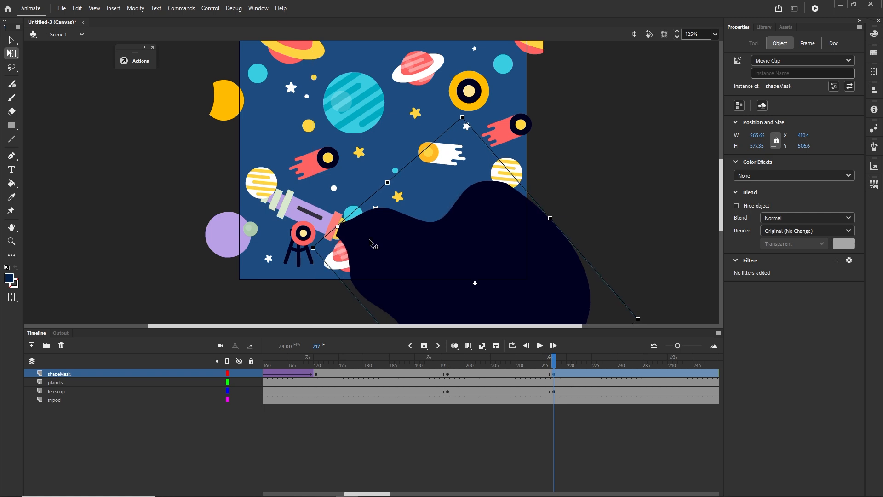
key(Up)
key(Up)
key(Left)
key(Left)
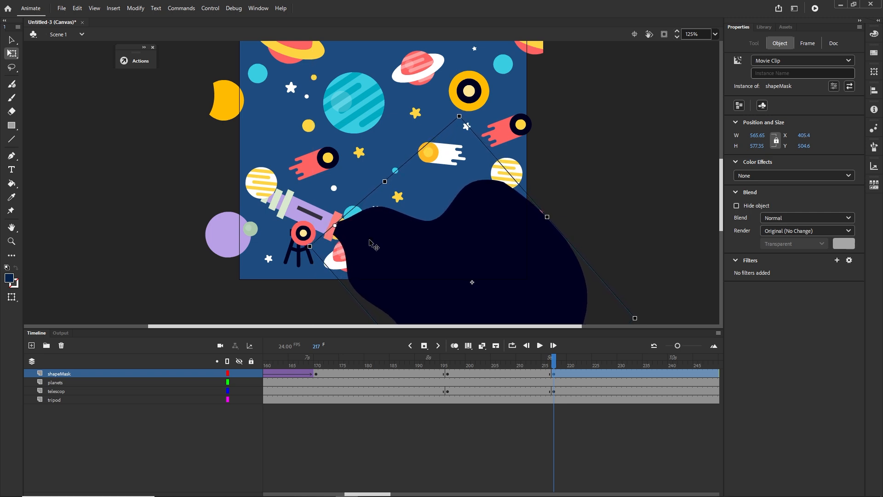
key(Up)
key(Up)
key(Left)
key(Left)
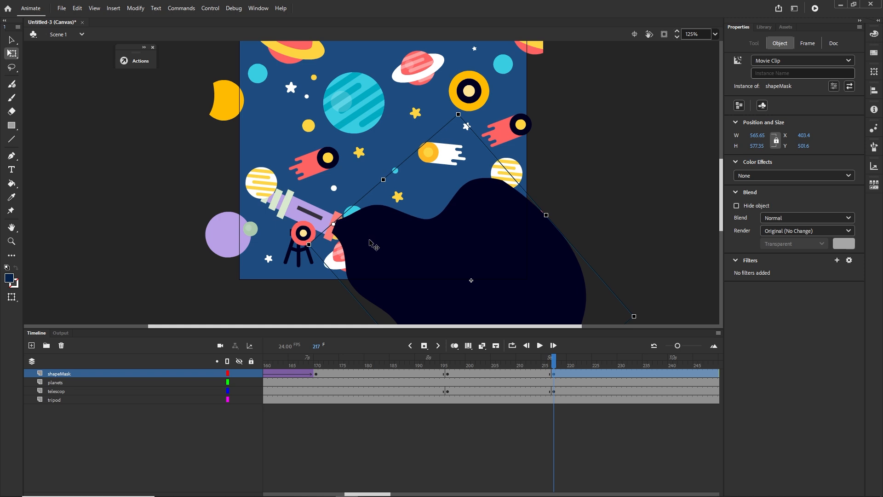
key(Left)
key(Left)
key(Up)
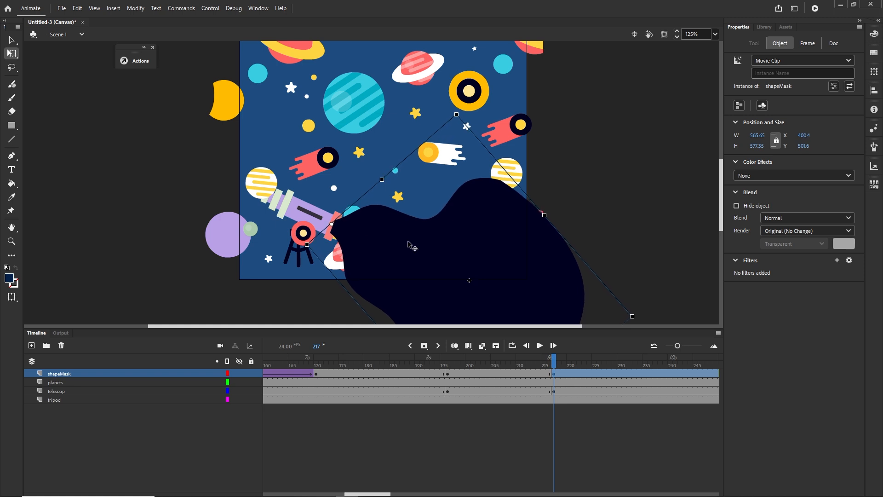
scroll(596, 247, down, 1)
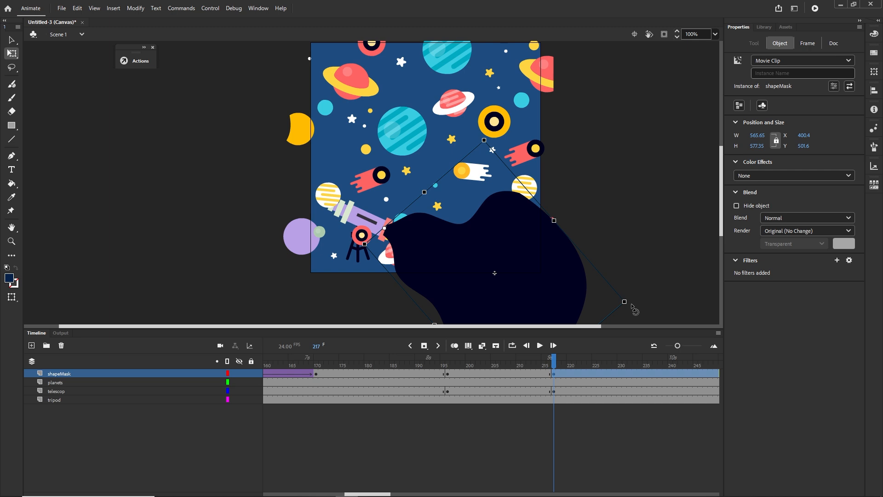
drag(631, 304, 631, 280)
Step: Create classic tweens between frames 196 and 217 on the telescop and shapeMask layers
right_click(499, 394)
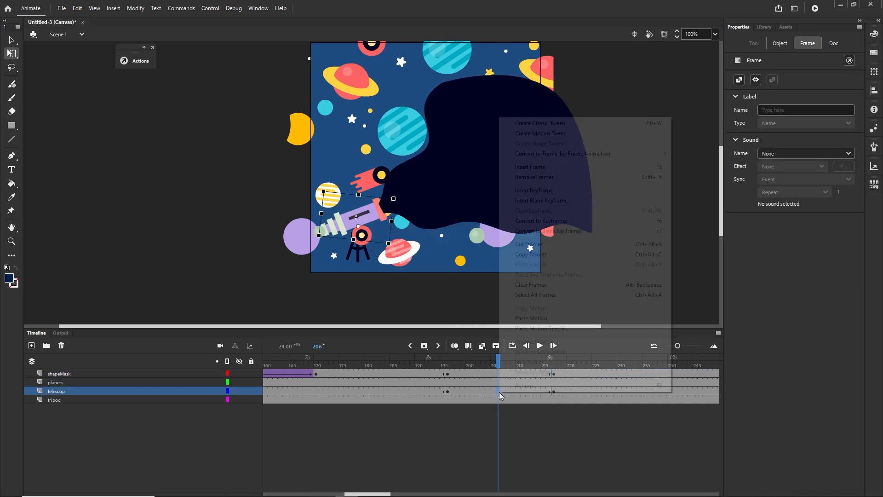
click(540, 123)
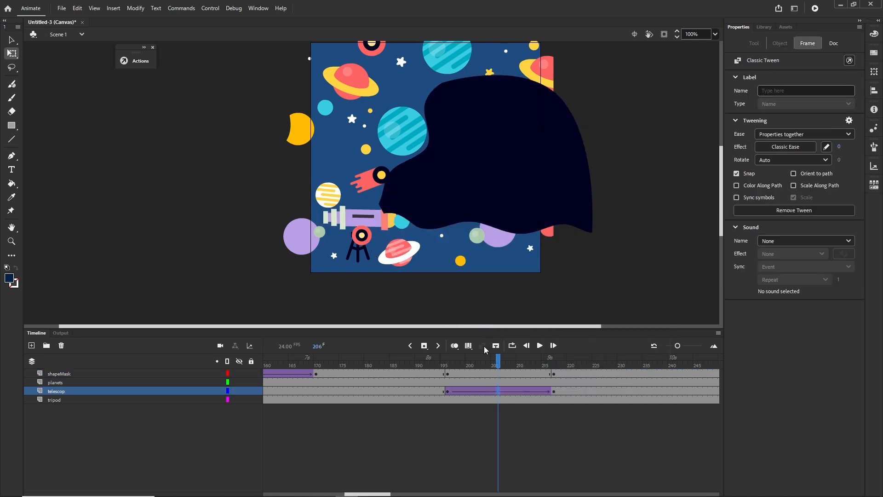
right_click(494, 374)
click(520, 98)
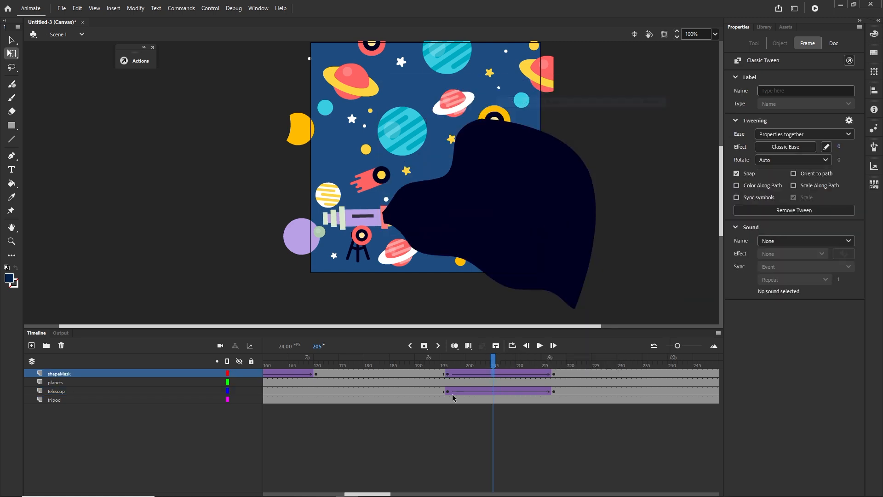
Step: Apply a Quad Ease-In-Out effect to the tweens starting at frame 196 on the telescop and shapeMask layers
click(448, 392)
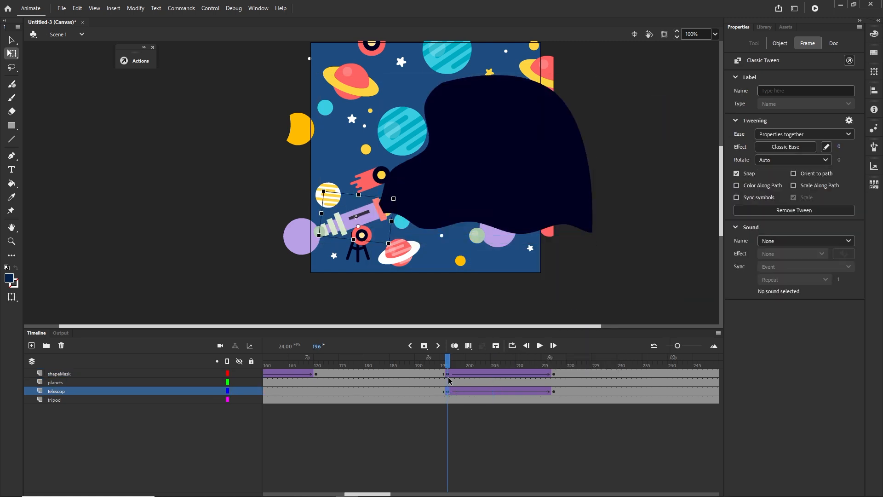
click(448, 374)
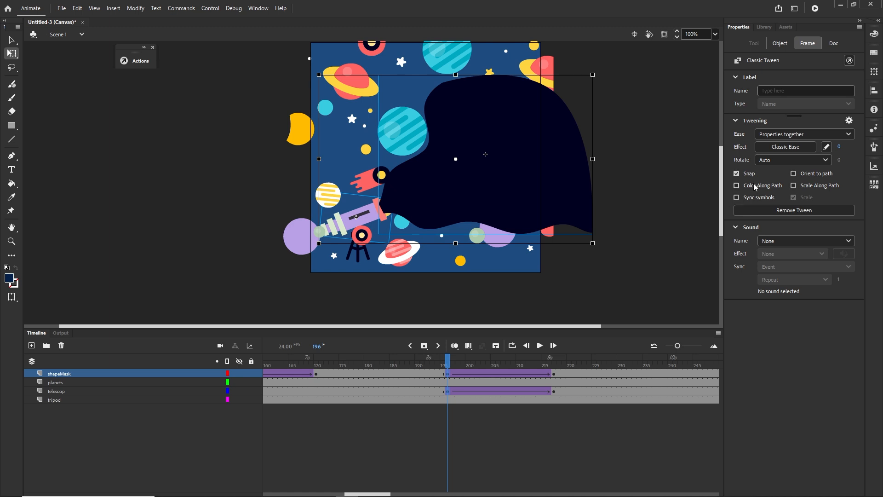
click(792, 147)
click(562, 190)
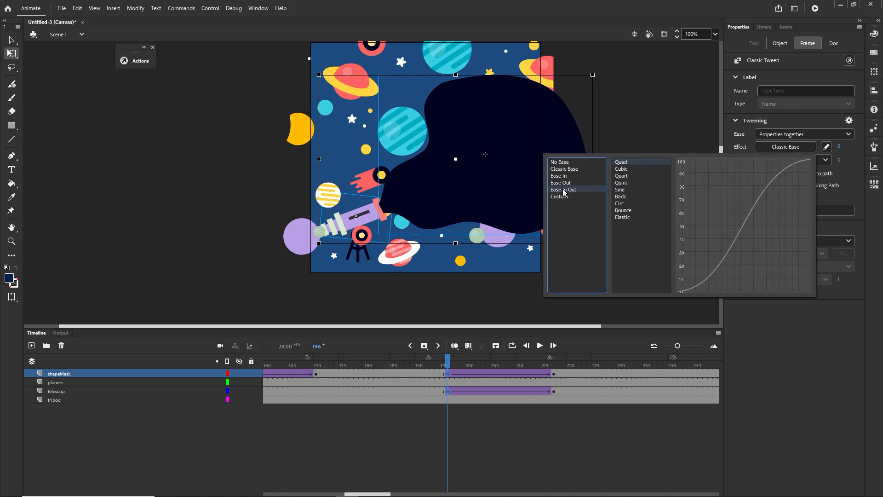
double_click(624, 162)
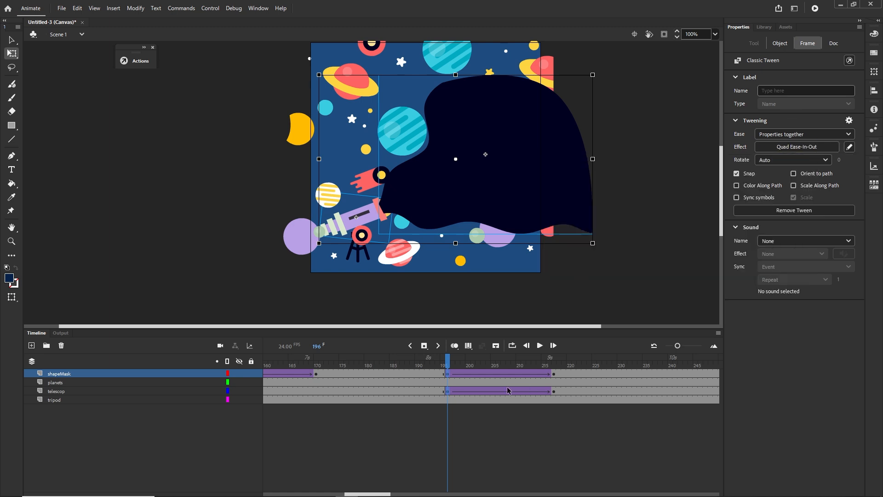
drag(448, 360, 554, 372)
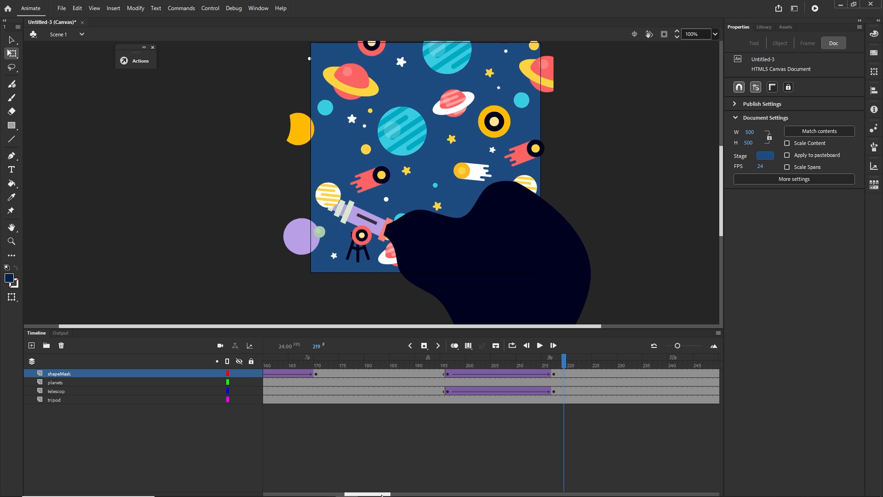
Step: Insert keyframes after the tweens on the telescop and shapeMask layers and shift both to frame 246
drag(381, 493, 404, 494)
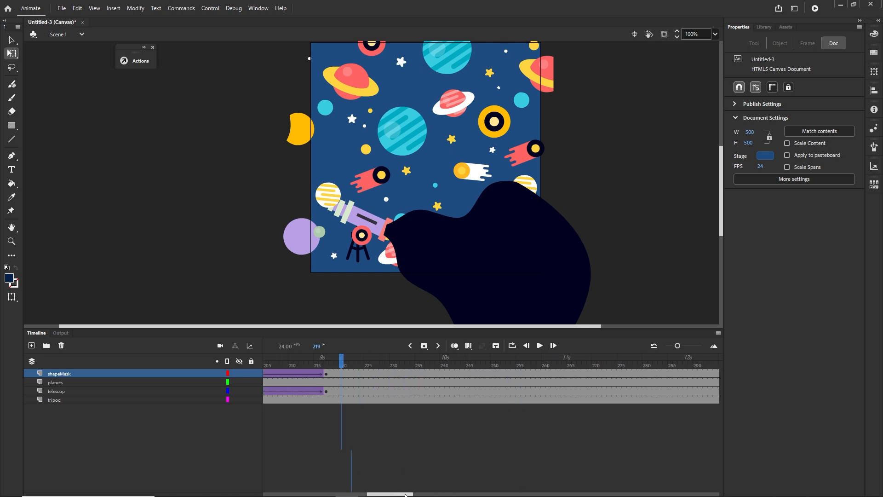
click(454, 391)
key(F6)
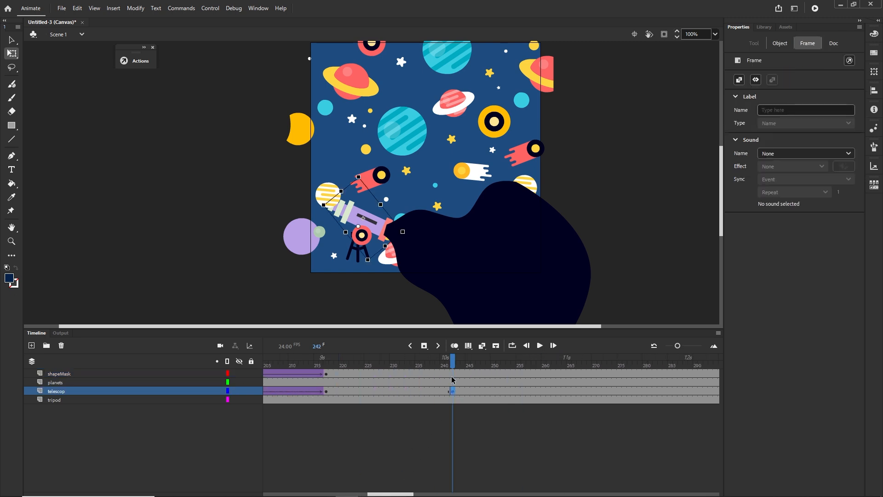
click(453, 373)
key(F6)
drag(453, 363, 474, 392)
click(454, 374)
click(452, 392)
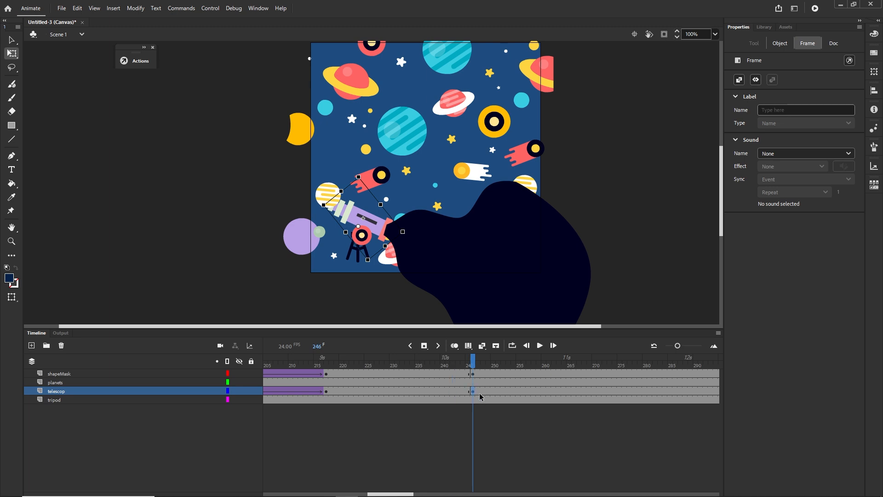
Step: Insert keyframes at frame 269 on the telescop and shapeMask layers
click(588, 391)
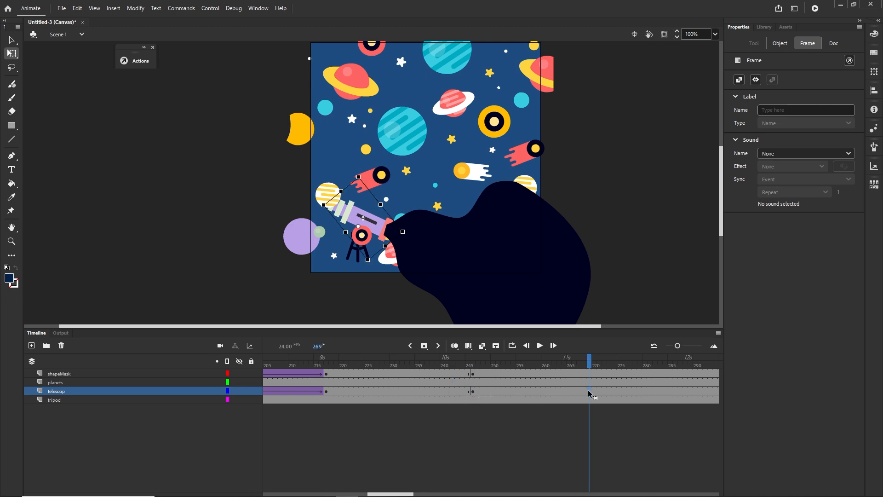
key(F6)
click(590, 374)
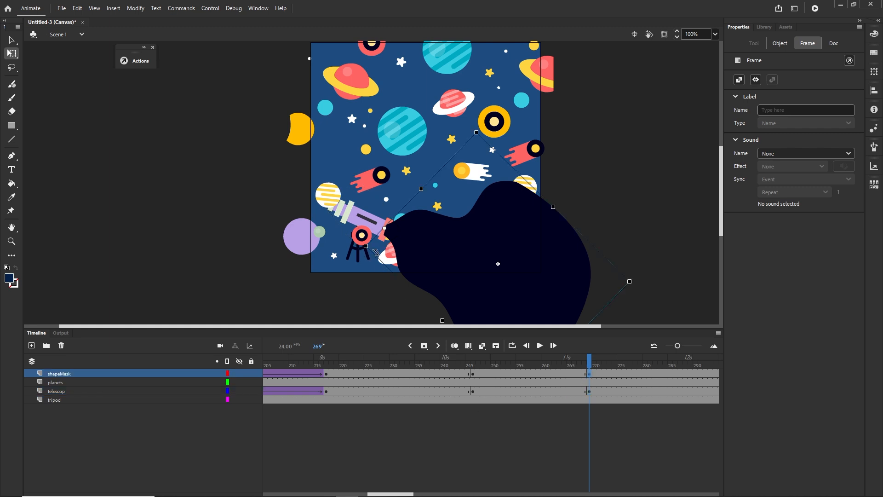
Step: Rotate the telescope counter-clockwise at frame 269 so it points up to the right, and lock the planets layer
click(358, 220)
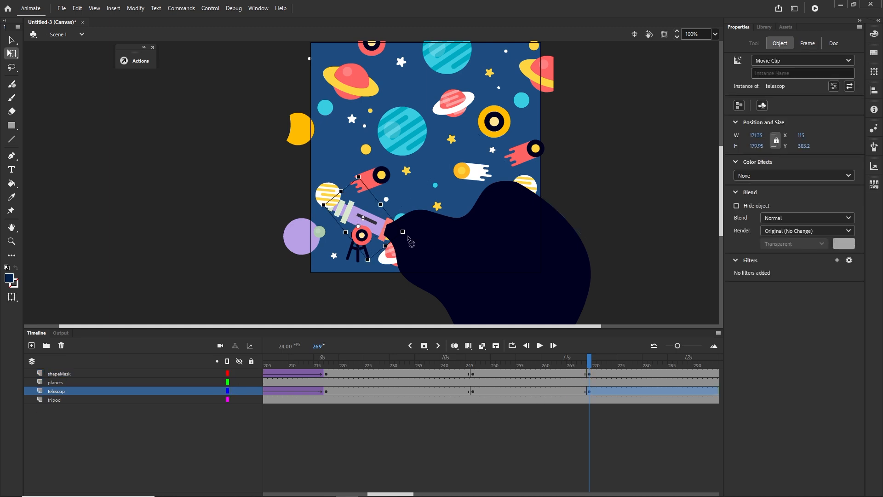
drag(403, 232, 402, 184)
click(384, 172)
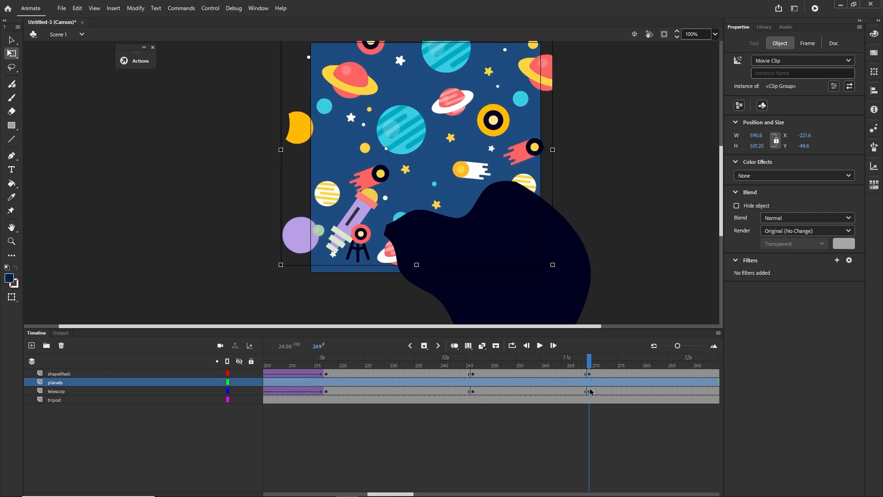
click(250, 381)
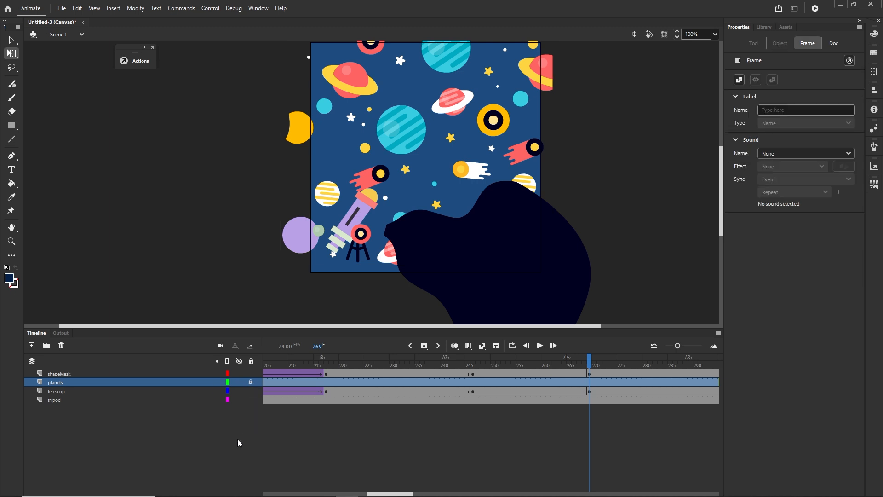
Step: Rotate the telescope at frame 269 slightly further counter-clockwise
click(56, 391)
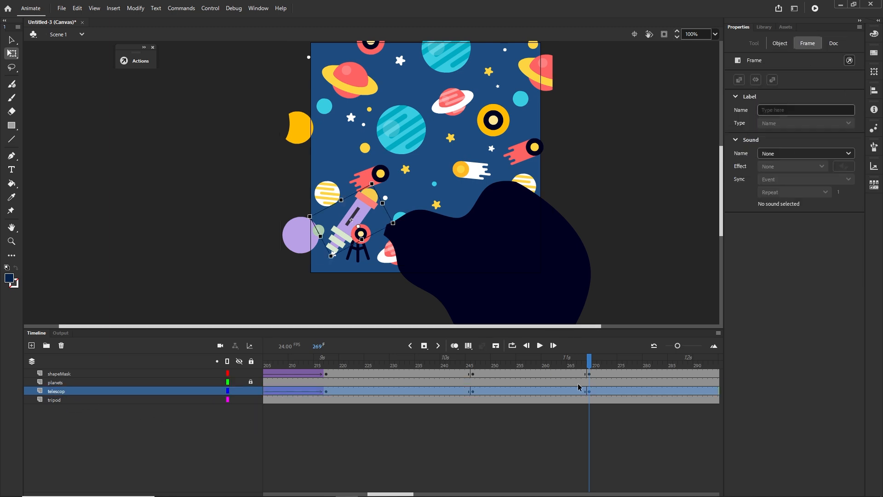
mouse_move(590, 368)
mouse_down()
mouse_move(475, 366)
mouse_move(590, 378)
mouse_up()
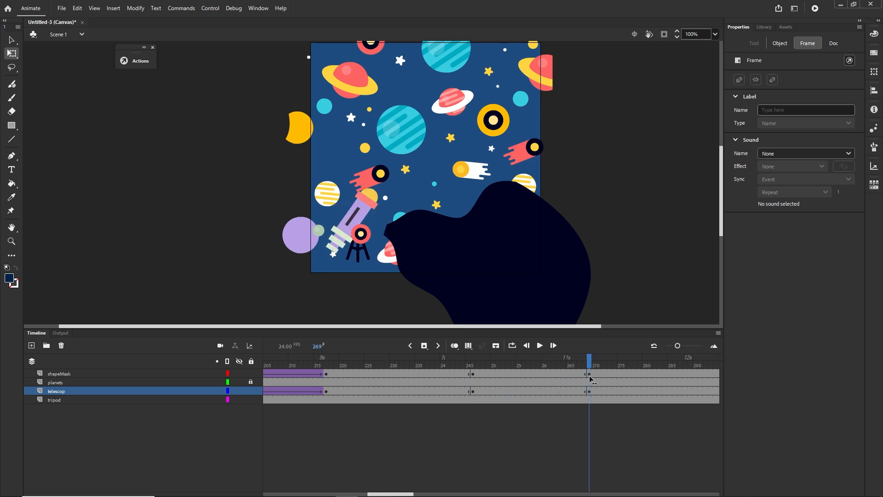
click(354, 210)
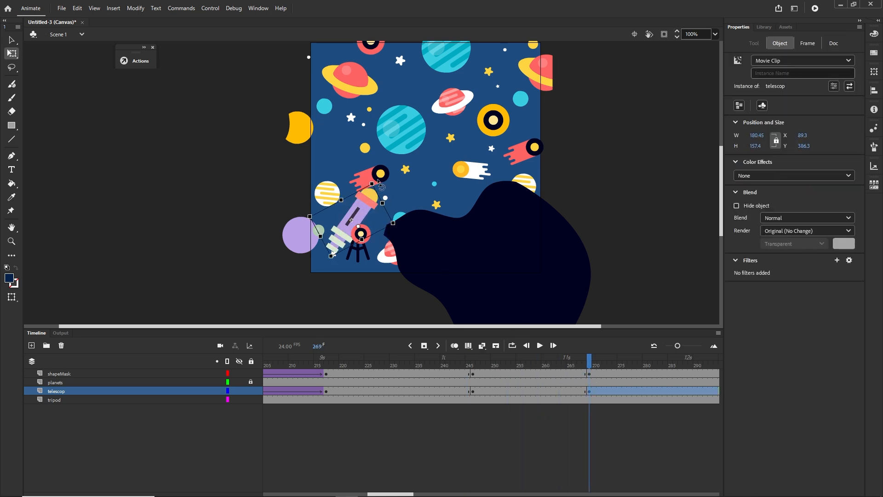
drag(375, 181, 374, 176)
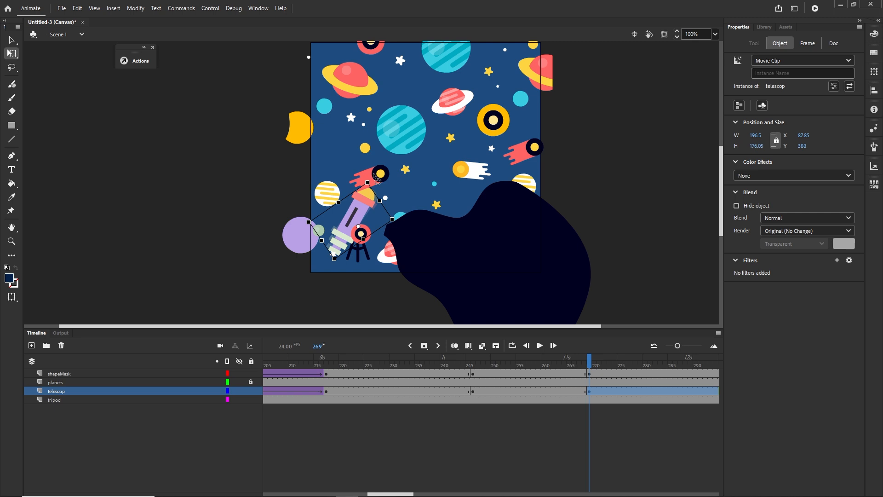
Step: Move the mask shape at frame 269 to the raised telescope's lens and rotate it counter-clockwise to follow the telescope's direction
click(589, 375)
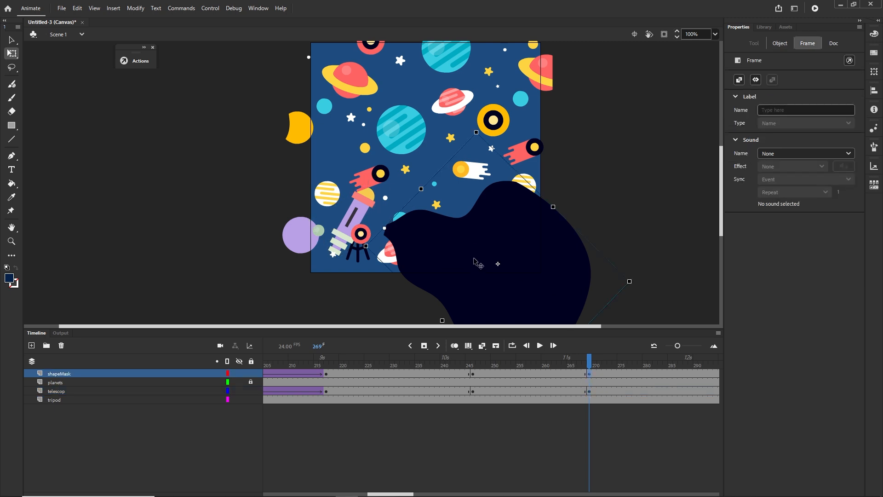
drag(452, 258, 433, 213)
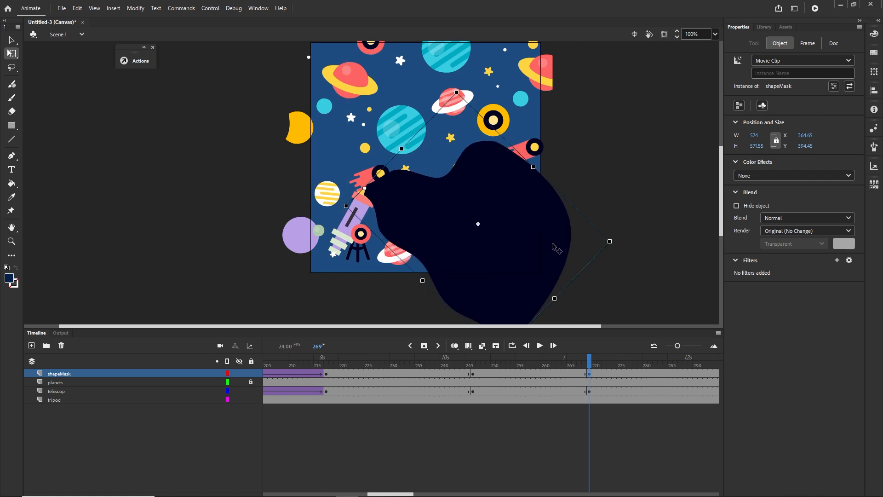
drag(578, 150, 437, 37)
drag(396, 133, 394, 141)
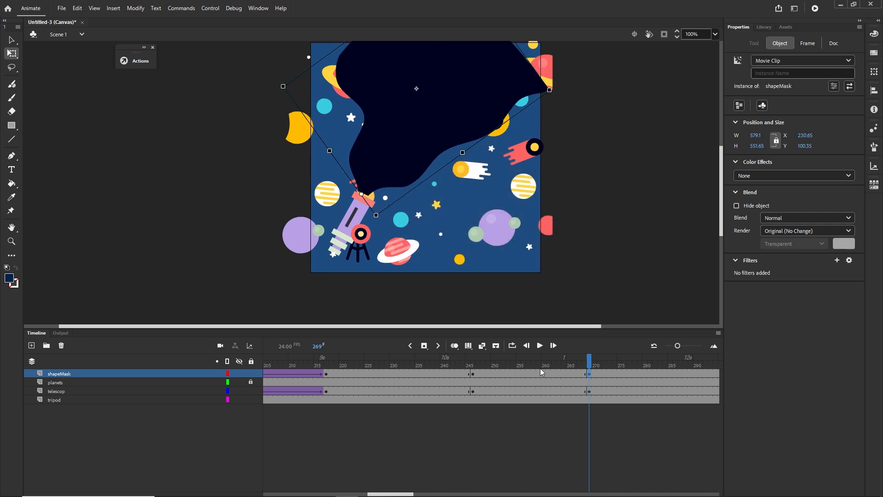
Step: Nudge the mask shape at frame 269 onto the telescope's lens at about X 233, Y 106
key(Right)
key(Right)
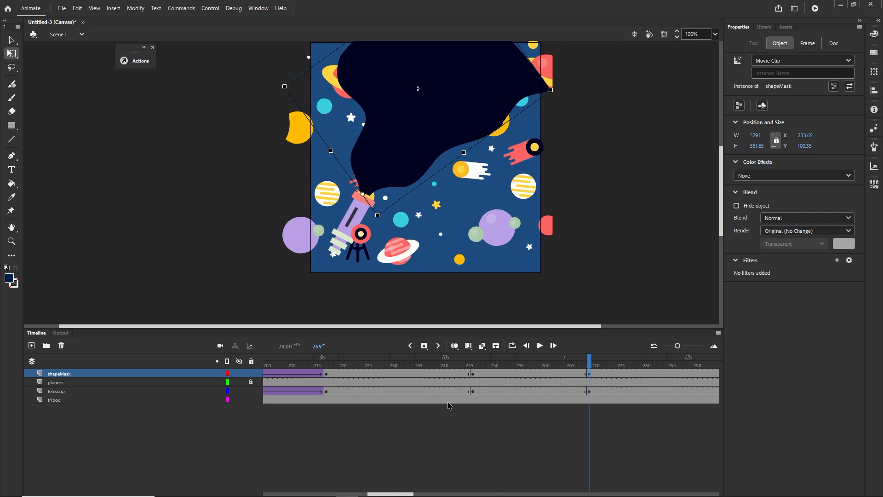
key(Down)
key(Down)
key(Down)
key(Down)
key(Down)
key(Down)
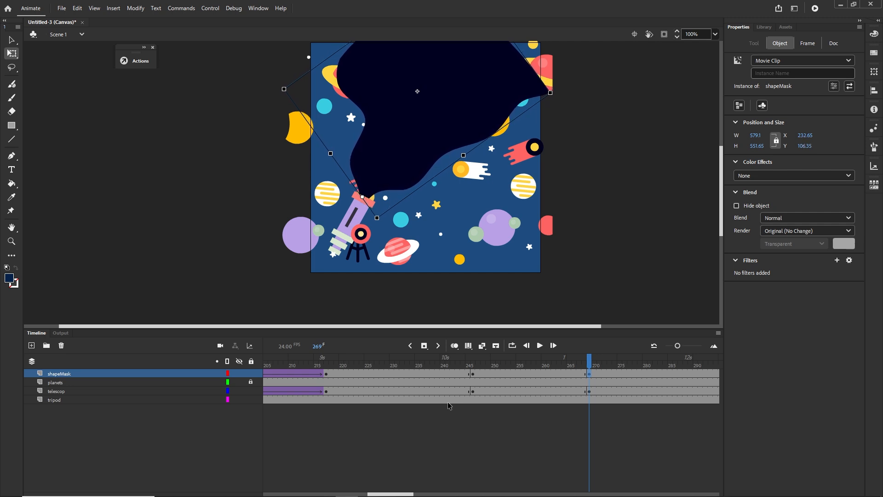
Step: Create classic tweens between frames 246 and 269 on the shapeMask and telescop layers
right_click(531, 374)
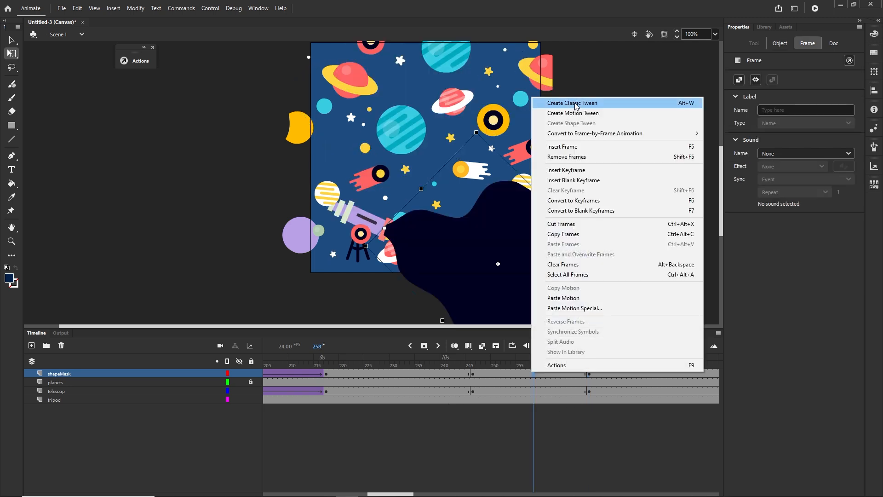
click(574, 104)
click(532, 390)
right_click(531, 390)
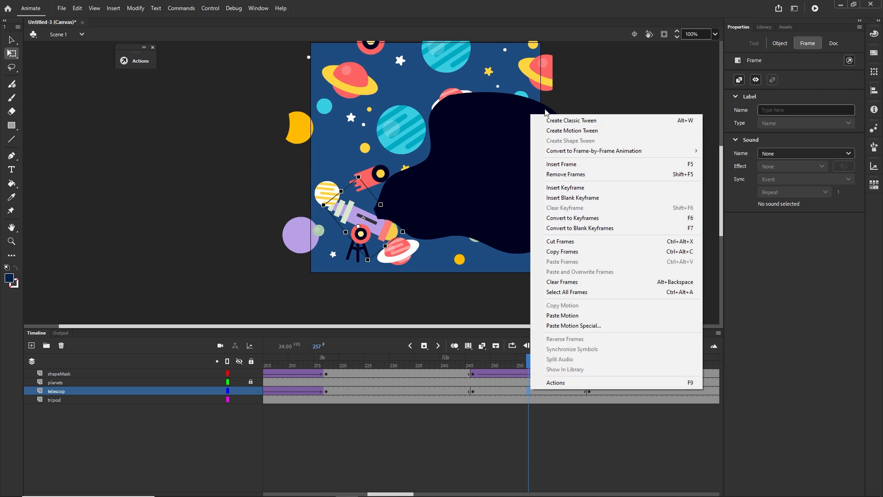
click(549, 119)
Step: Apply a Quad Ease-In-Out effect to the tweens starting at frame 246 on the telescop and shapeMask layers
click(472, 391)
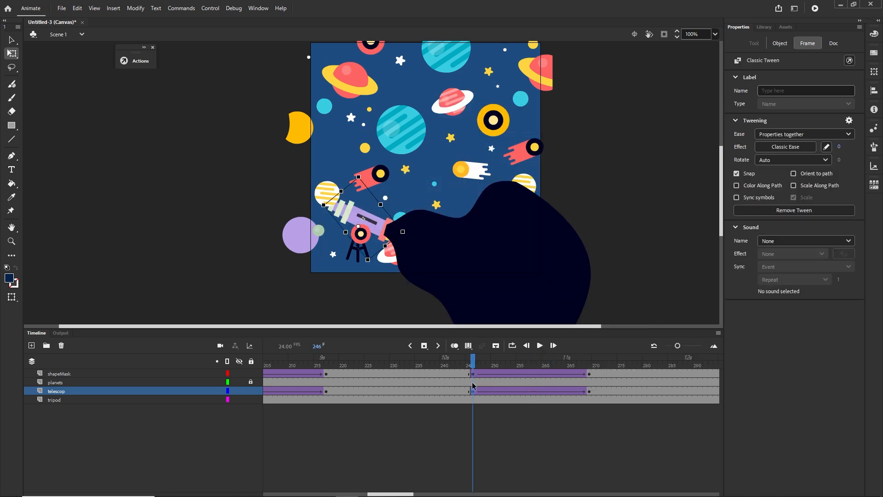
click(471, 374)
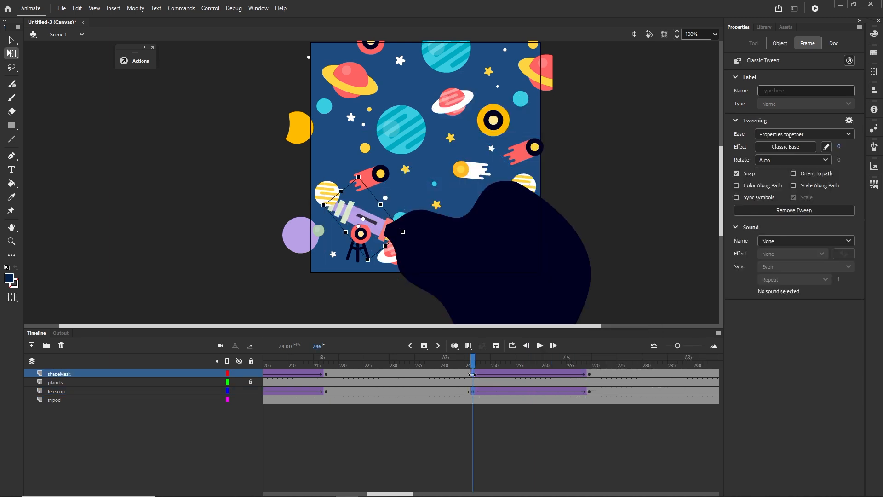
click(786, 147)
click(572, 192)
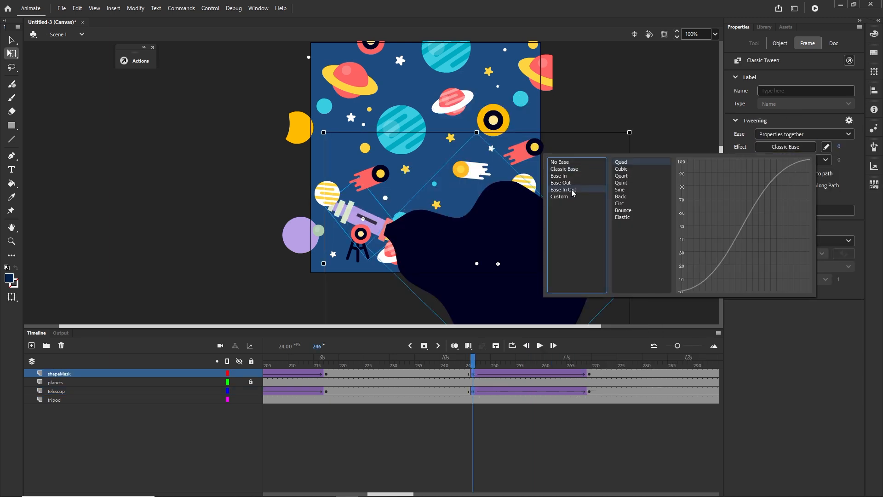
double_click(622, 163)
Step: Test the animation in the browser and return to Adobe Animate
drag(476, 361, 221, 364)
key(ctrl+Return)
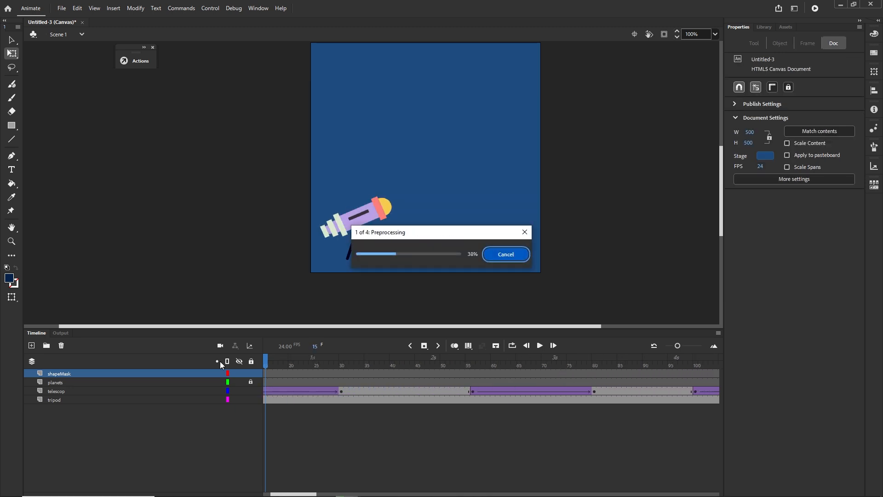
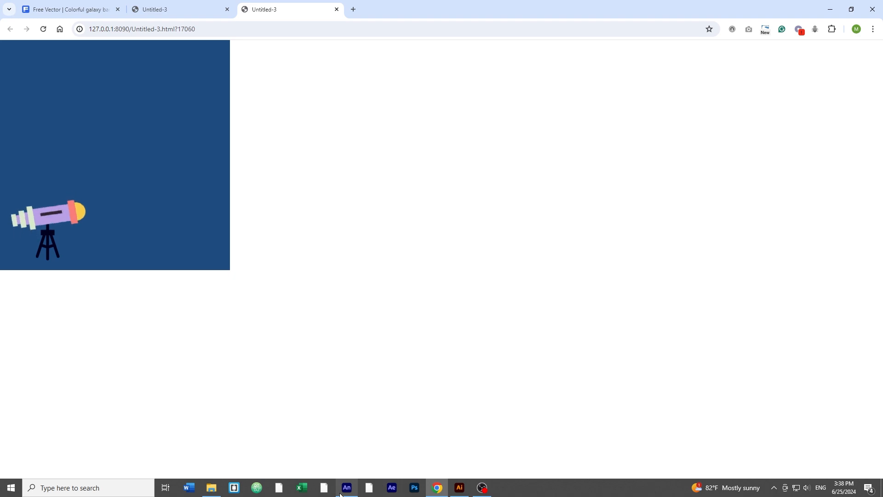
click(347, 491)
click(39, 333)
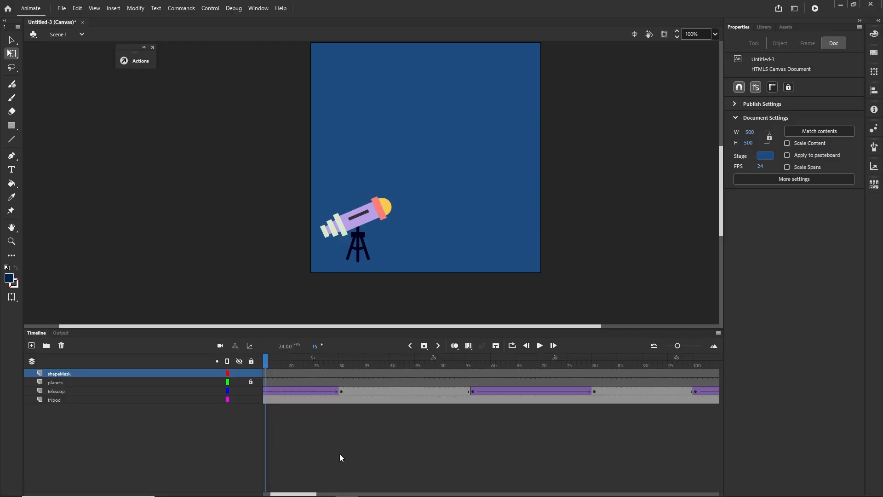
Step: Turn the shapeMask layer into a mask over the planets layer and scrub from frame 1 to check it
drag(294, 494, 251, 490)
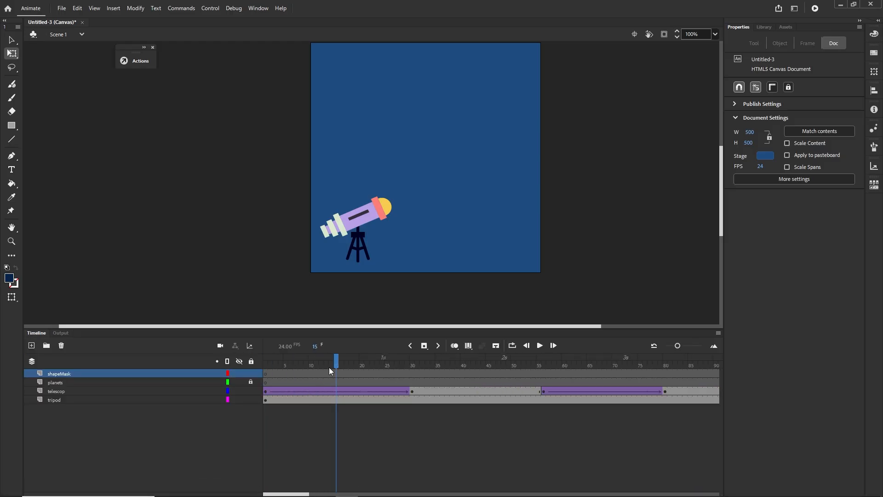
drag(329, 367, 241, 368)
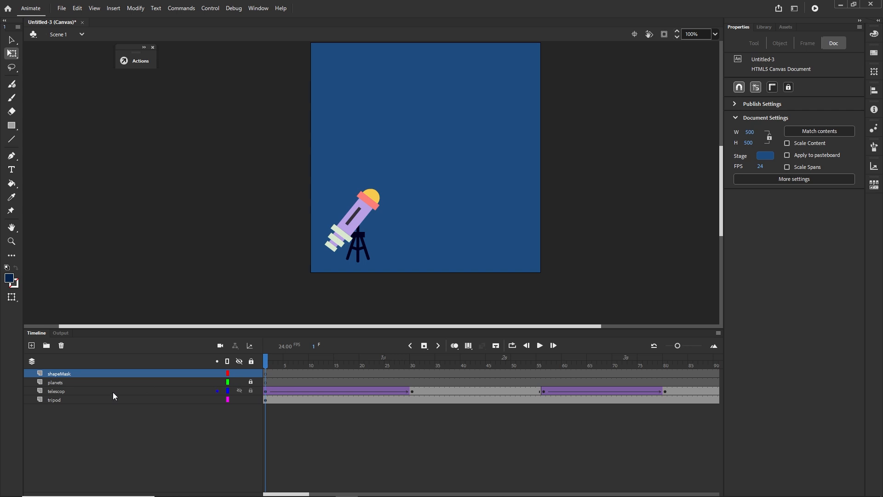
right_click(60, 373)
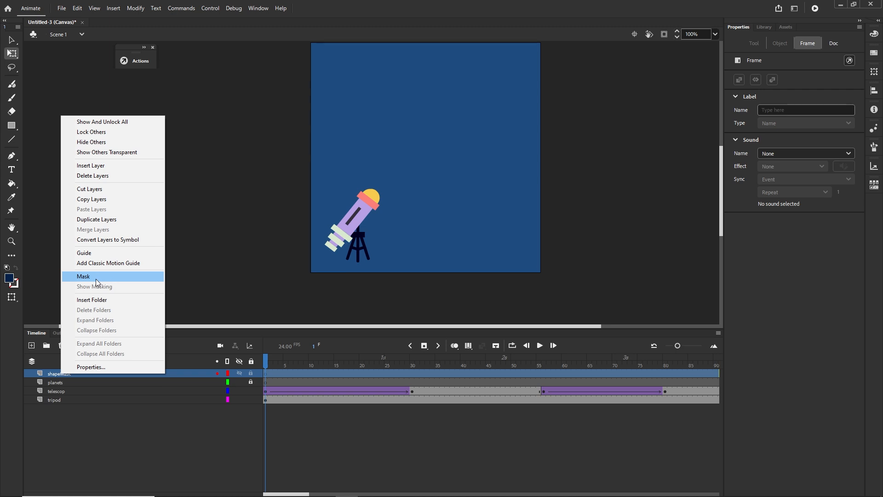
click(96, 277)
click(63, 383)
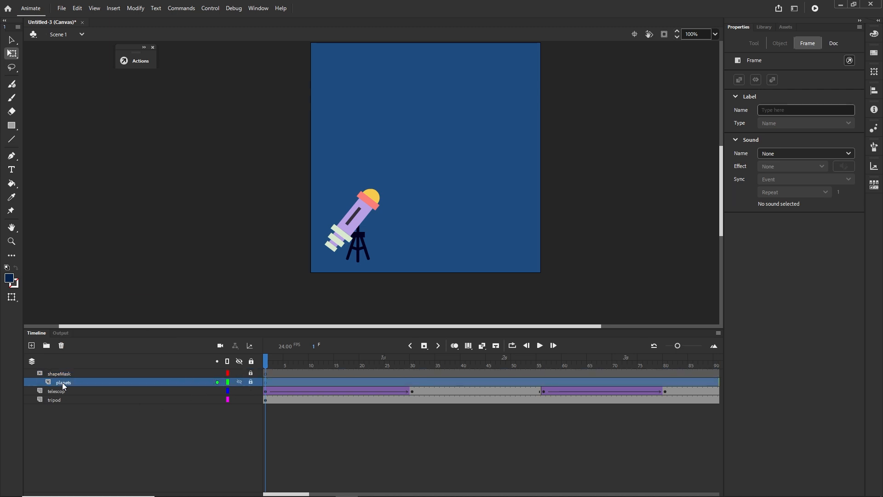
drag(271, 365, 718, 336)
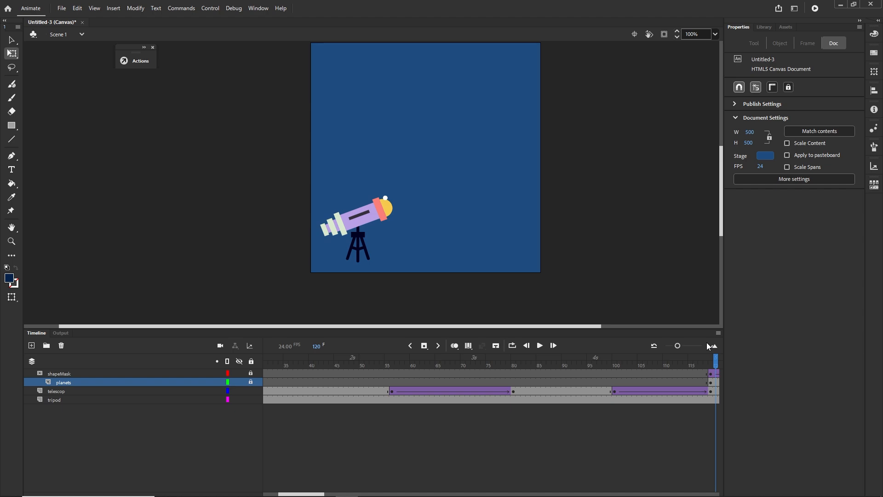
Step: Test the masked planets animation in the browser, then return to the timeline in Adobe Animate
key(ctrl+Return)
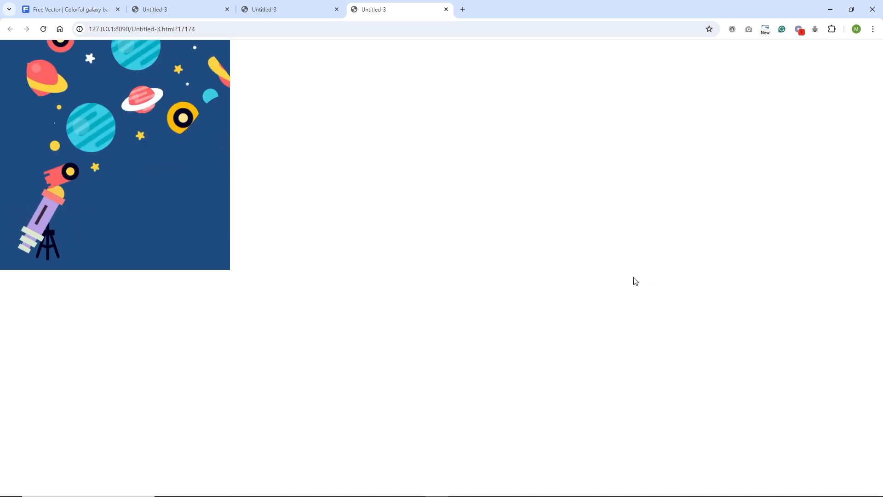
click(346, 488)
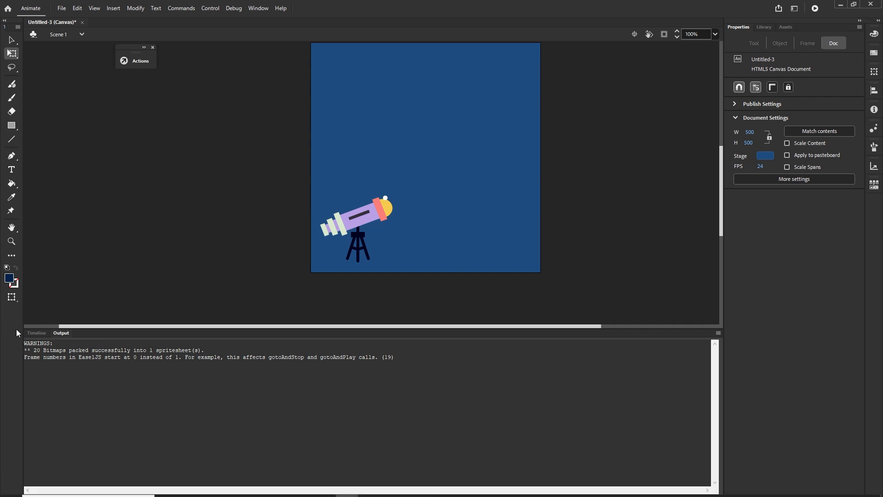
click(33, 333)
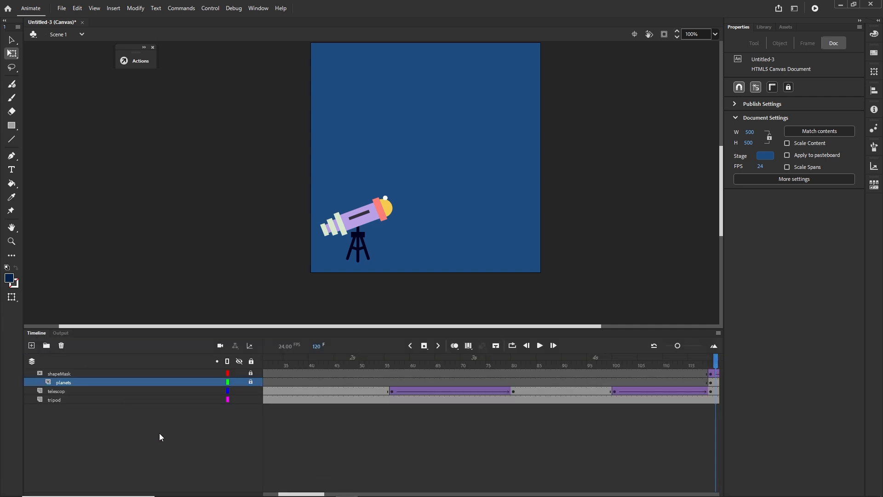
Step: Duplicate the shapeMask layer and turn off the Mask option on the copy
click(56, 374)
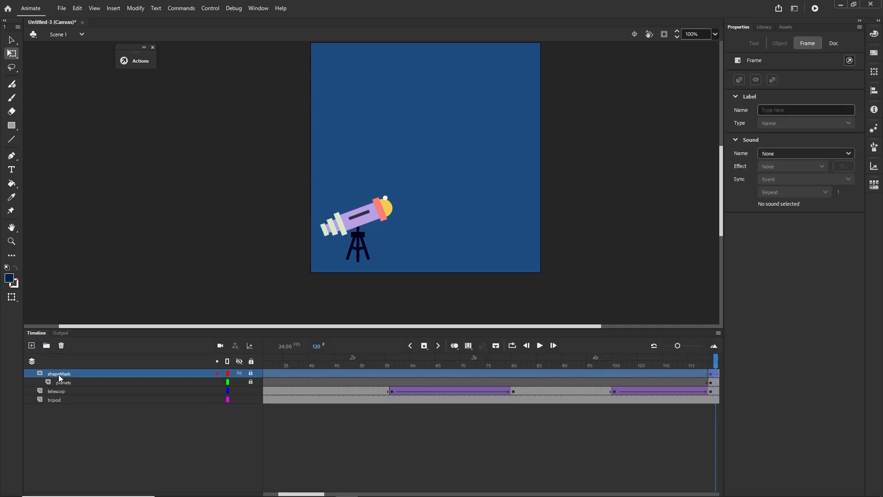
right_click(59, 374)
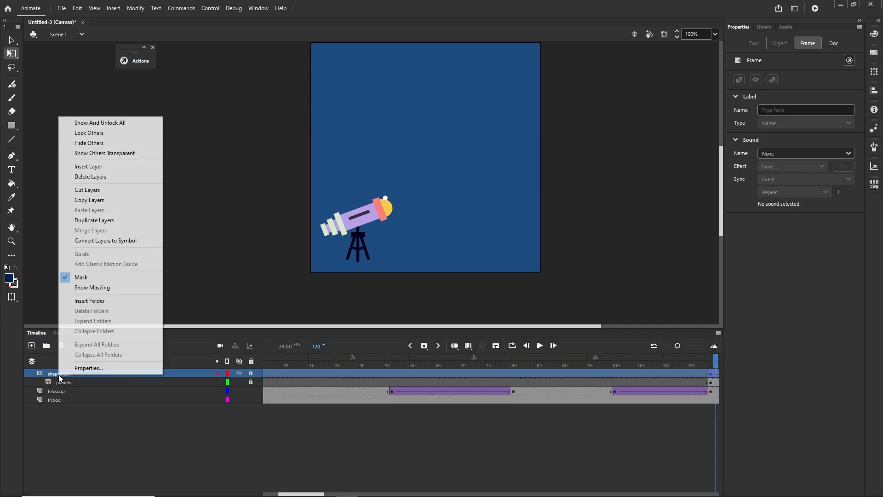
click(95, 220)
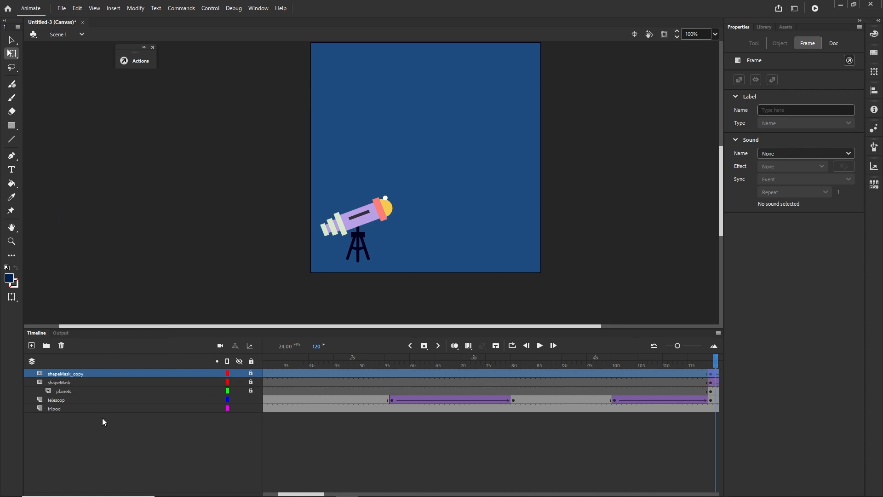
right_click(58, 374)
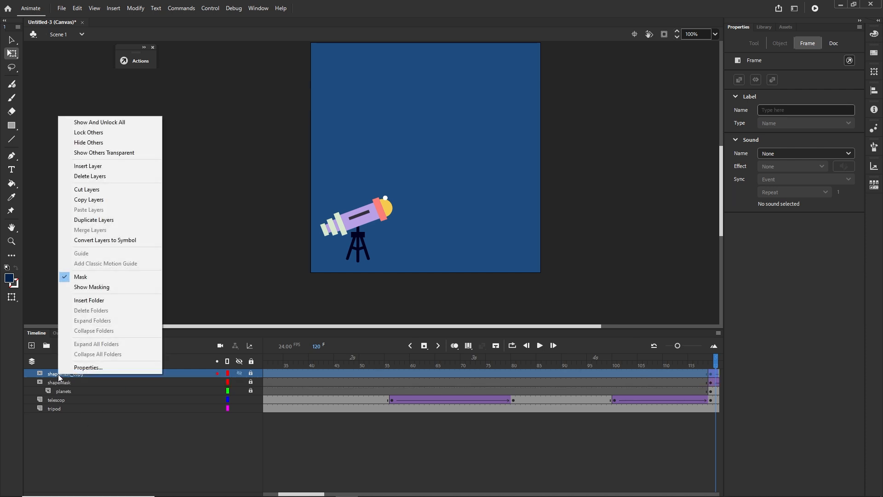
click(80, 278)
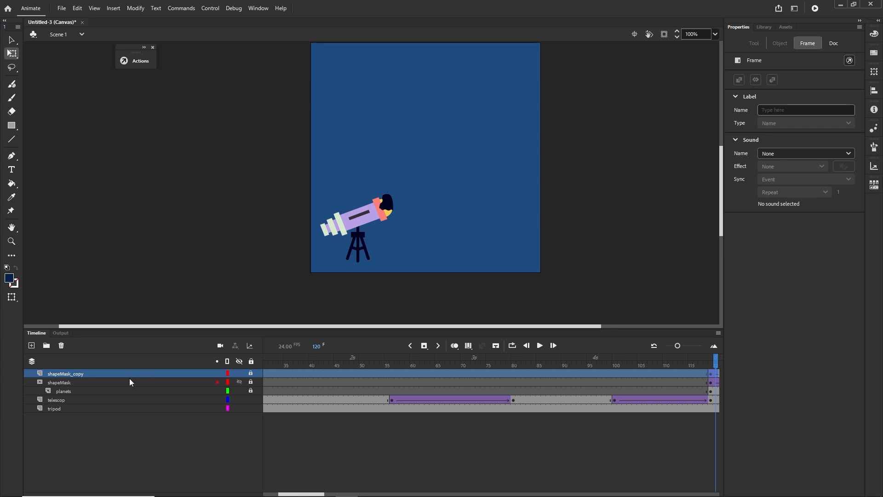
Step: Place the shapeMask_copy layer below planets and above telescop, outside the mask group
drag(70, 374, 63, 395)
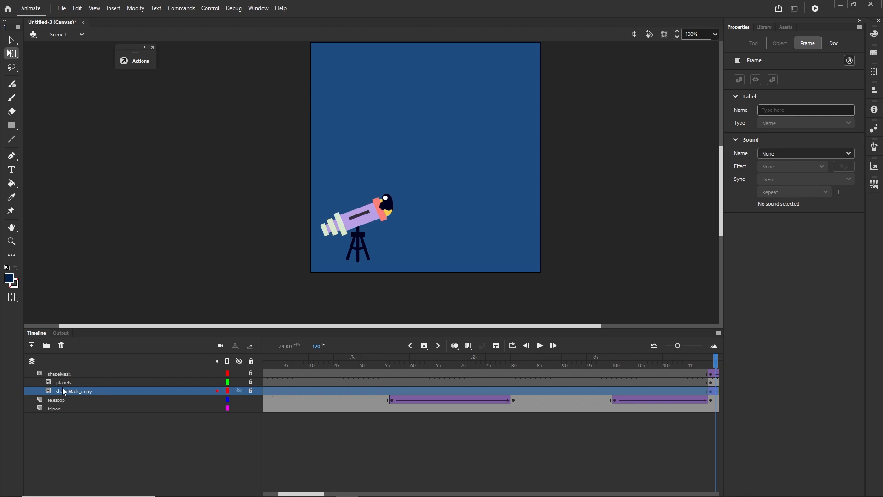
click(61, 384)
click(67, 390)
click(58, 375)
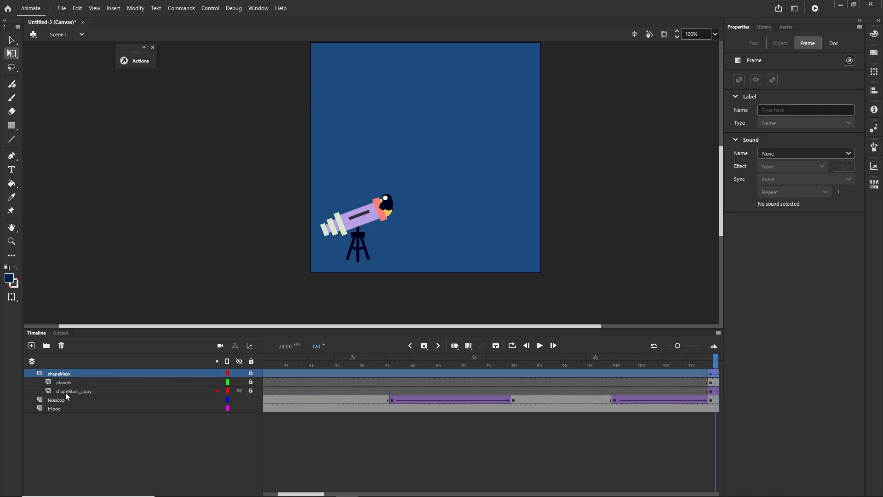
drag(65, 393, 56, 402)
click(57, 391)
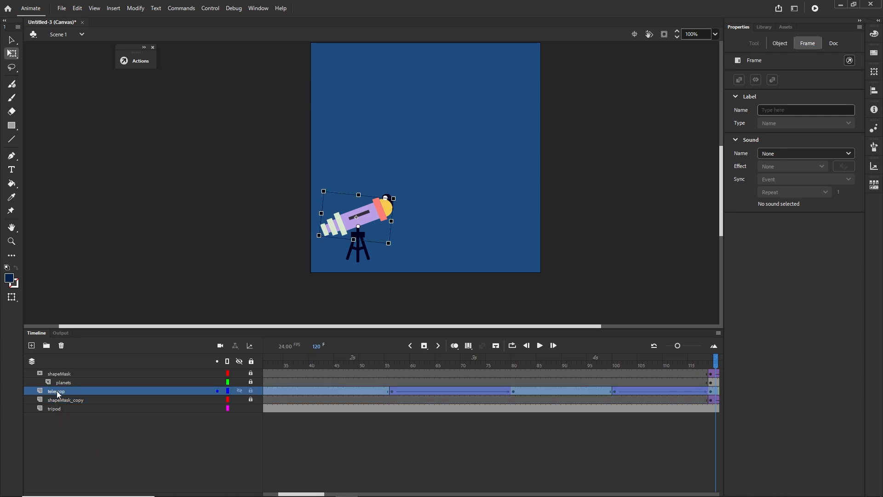
drag(56, 394, 57, 406)
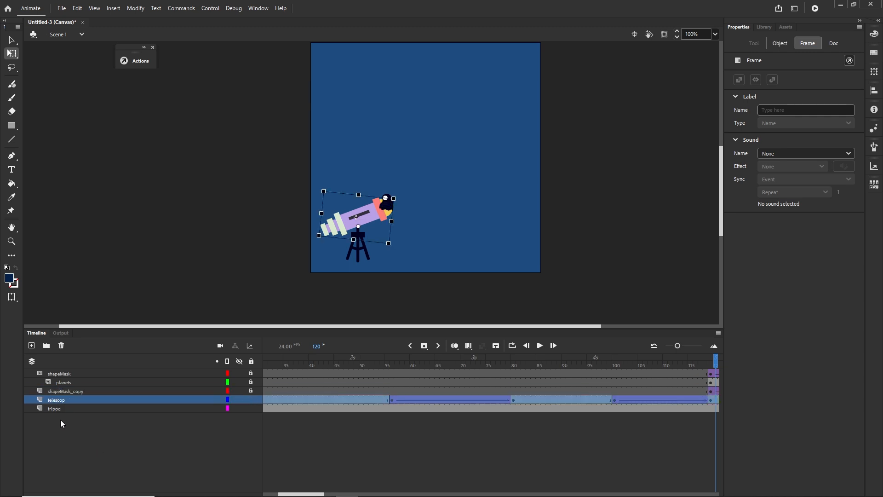
click(53, 374)
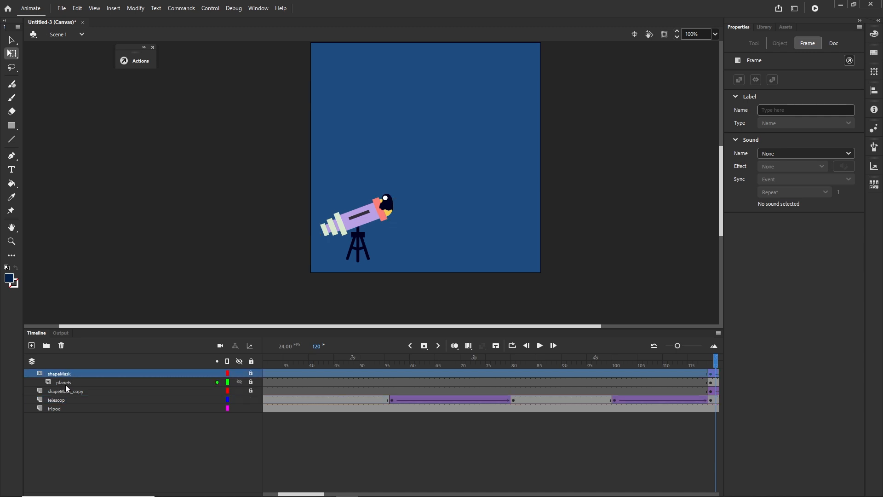
click(65, 382)
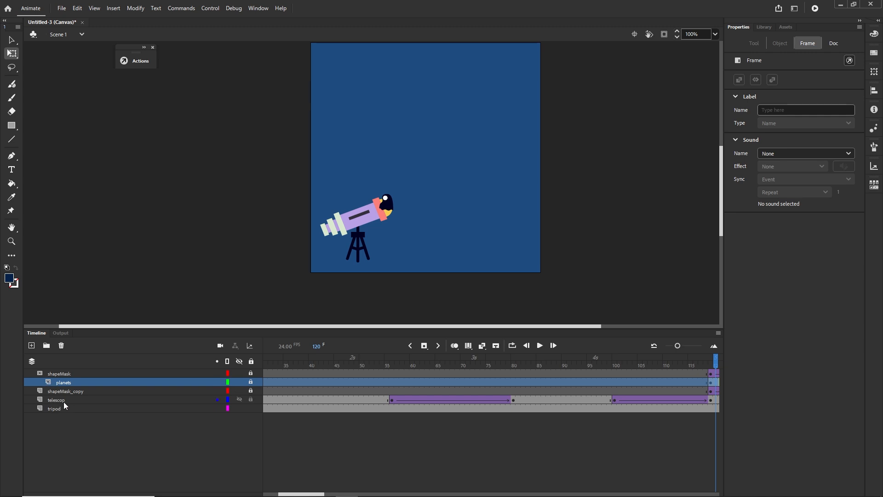
click(52, 393)
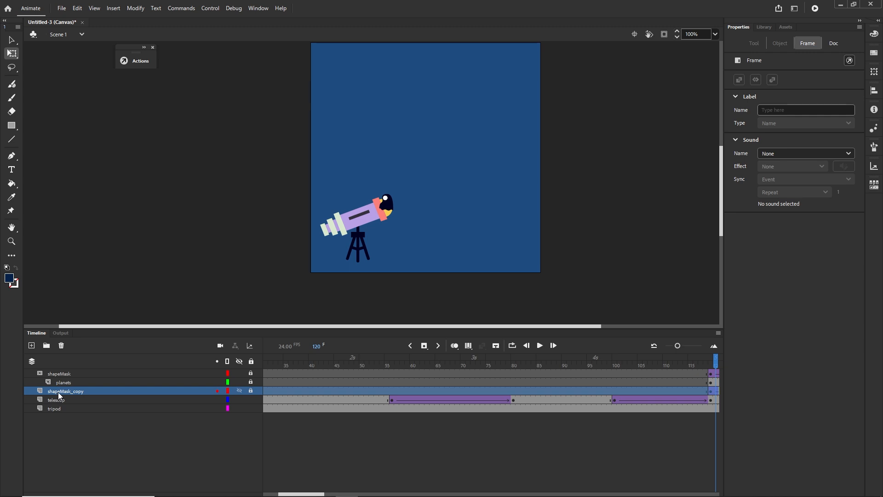
mouse_move(58, 393)
mouse_down()
mouse_move(65, 387)
mouse_move(40, 398)
mouse_move(62, 394)
mouse_move(57, 404)
mouse_up()
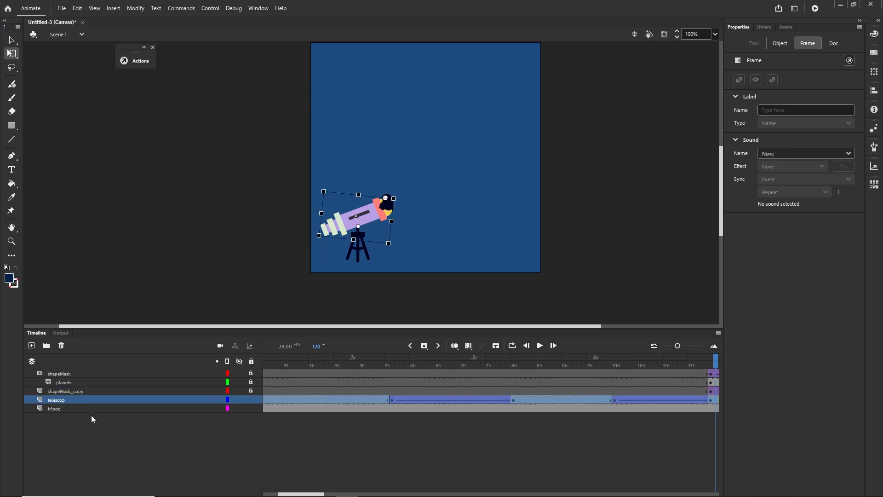
click(56, 391)
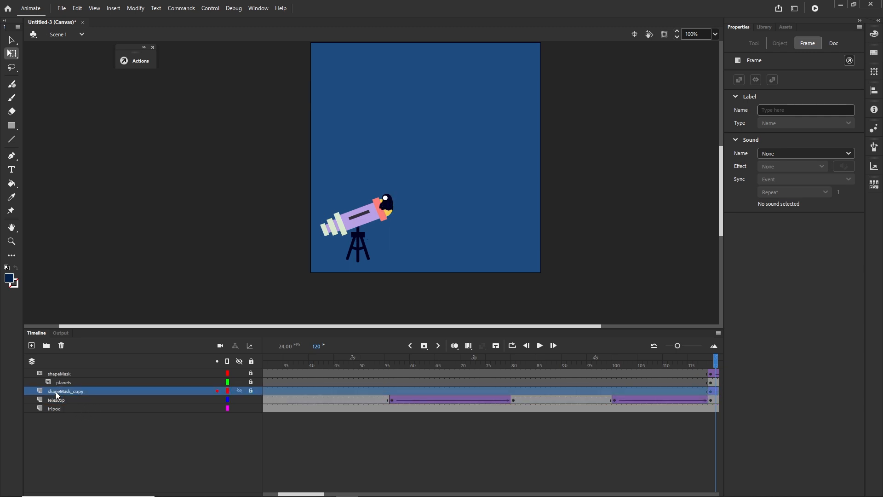
Step: Test the animation in the browser with the dark shape behind the planets, and return to Adobe Animate
key(ctrl+Return)
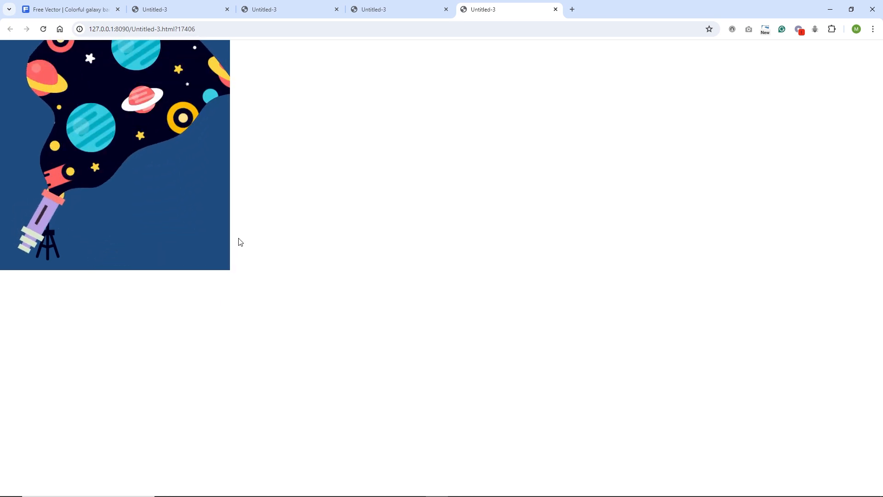
mouse_move(291, 492)
click(347, 492)
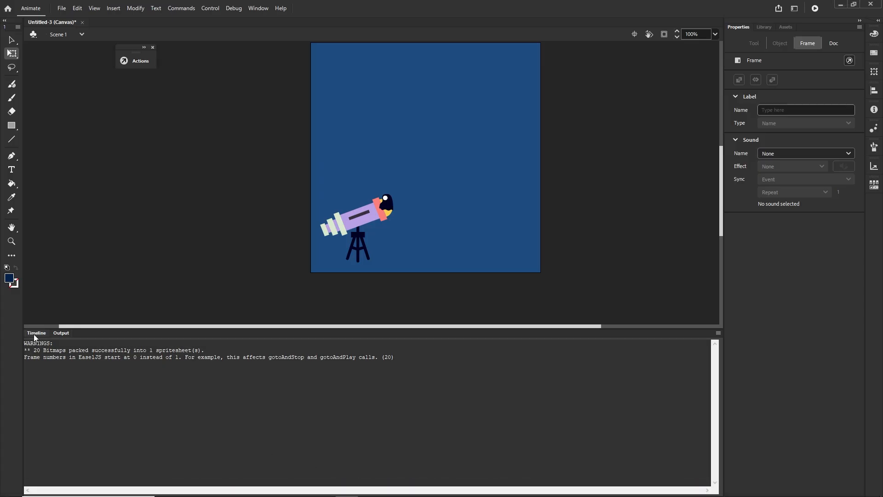
Step: Move the telescop layer to the top of the layer stack and test the new order in the browser
drag(64, 403, 65, 373)
click(100, 430)
key(ctrl+Return)
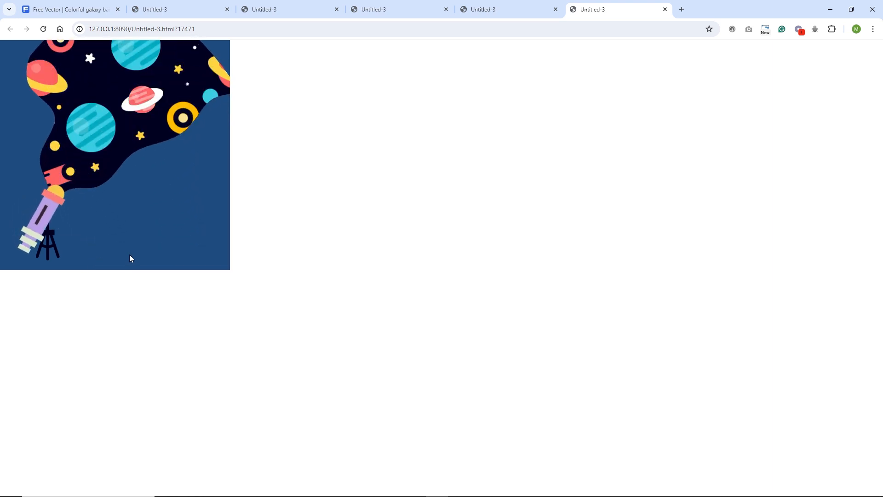
mouse_move(278, 495)
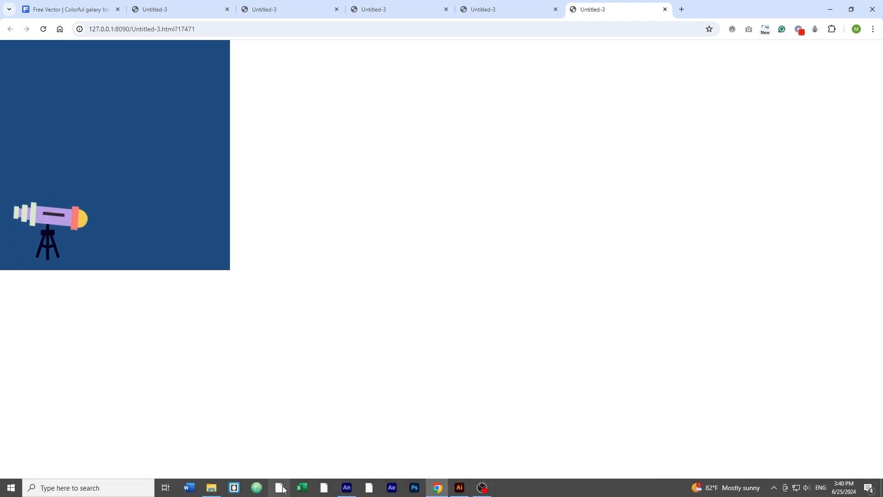
click(347, 488)
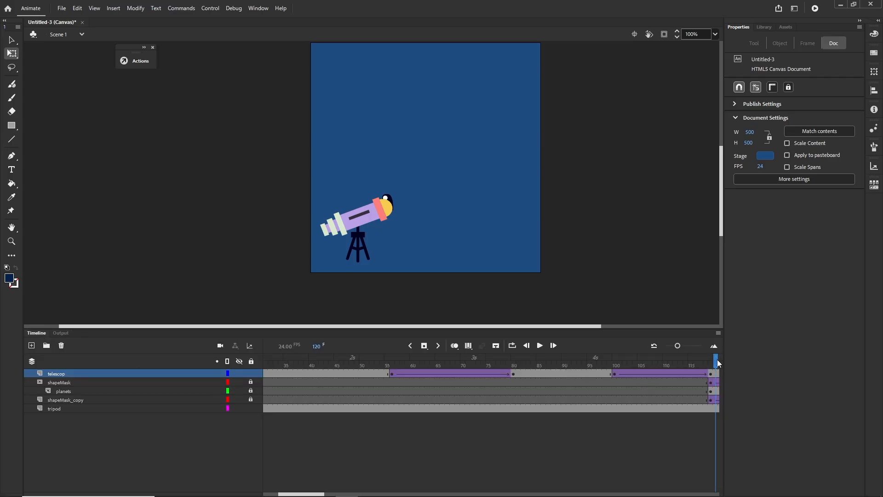
Step: From frame 1, add a new layer above telescop and set the Text tool's fill to white
drag(717, 360, 120, 374)
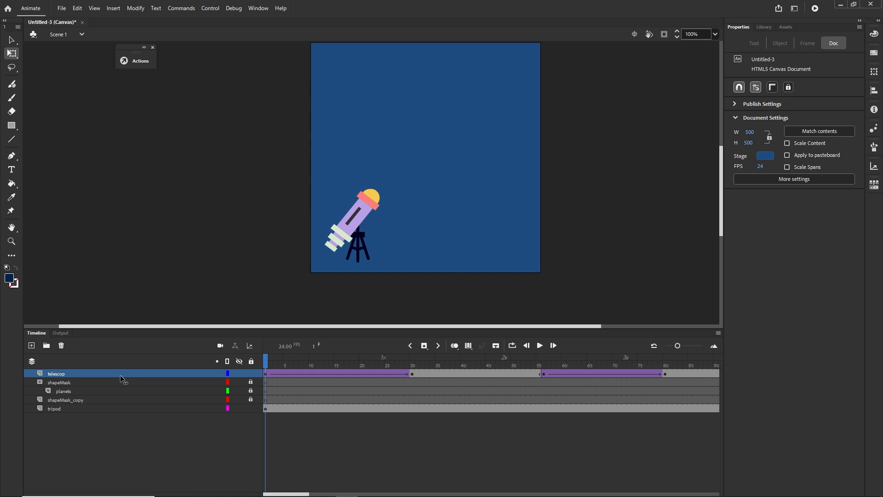
click(32, 345)
click(13, 170)
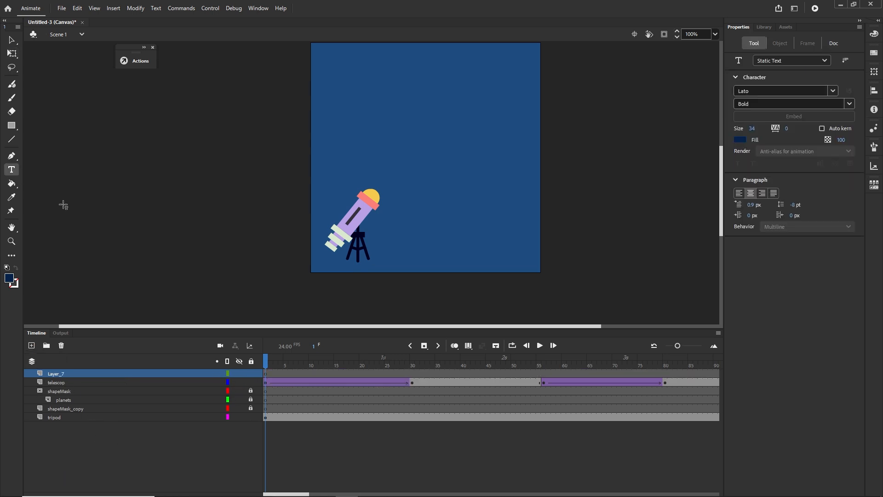
click(741, 140)
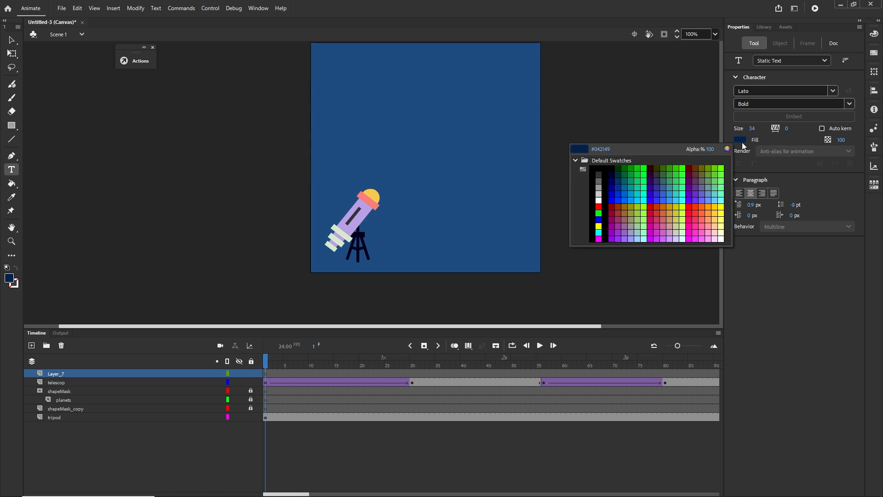
click(599, 200)
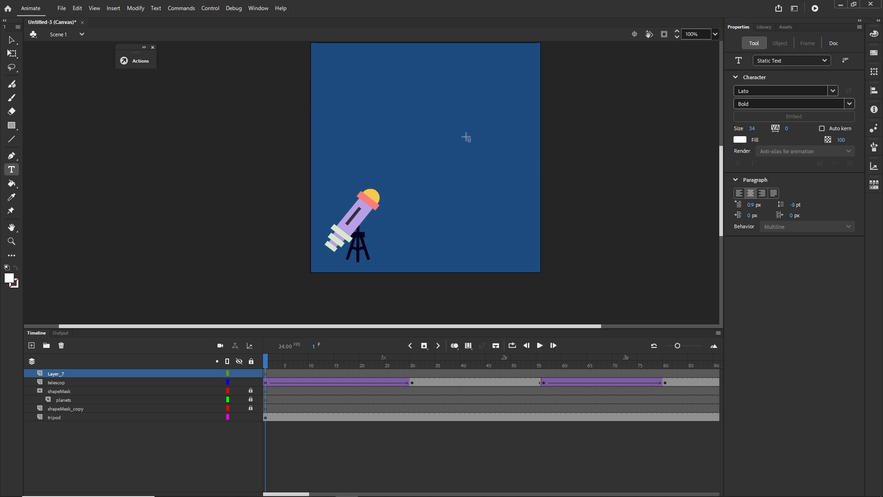
Step: Add the static text "explore universe with us" on three lines in the upper part of the stage
click(453, 117)
text(explore)
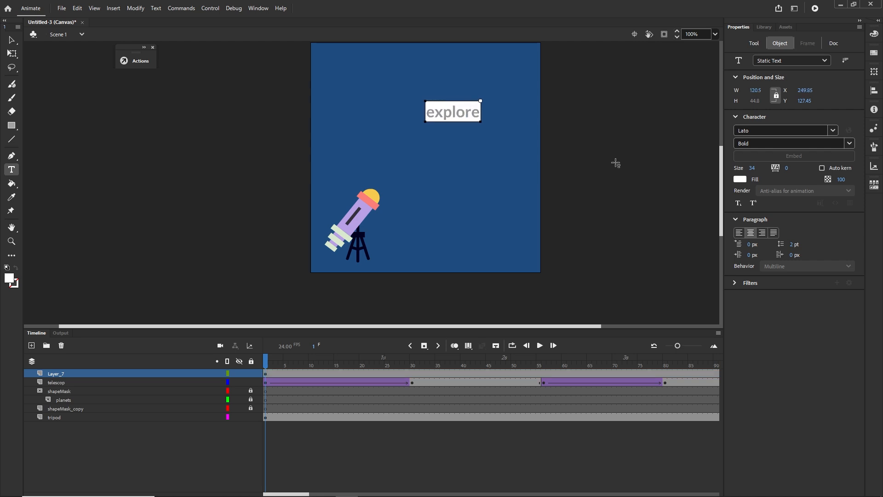
key(Return)
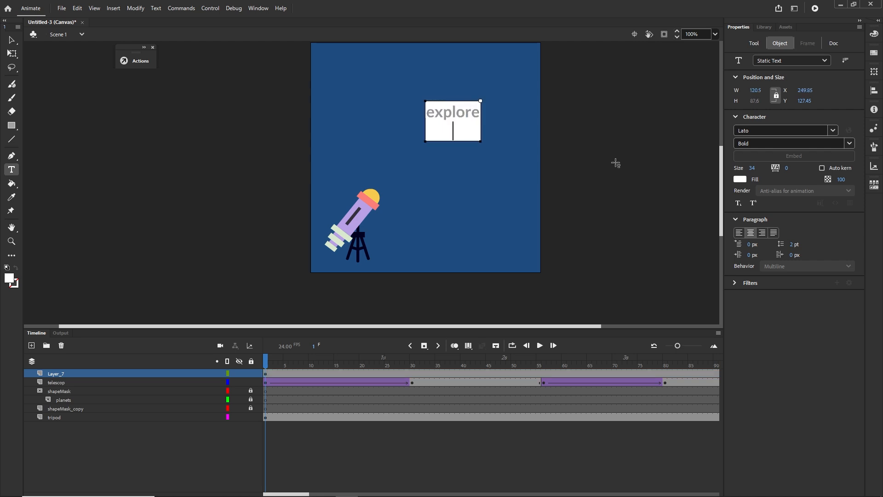
text(universe)
key(Return)
text(wit)
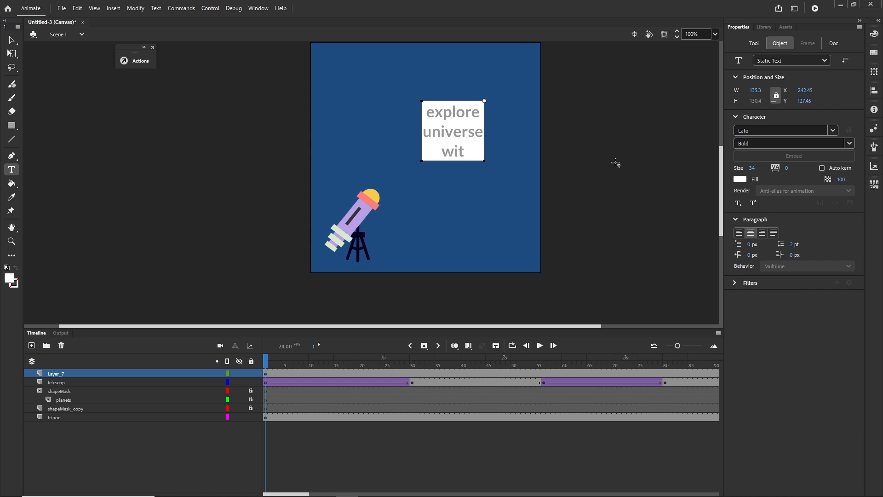
text(h us)
Step: Enlarge the text block to about 200 by 193 px and position it above and to the right of the telescope
click(12, 40)
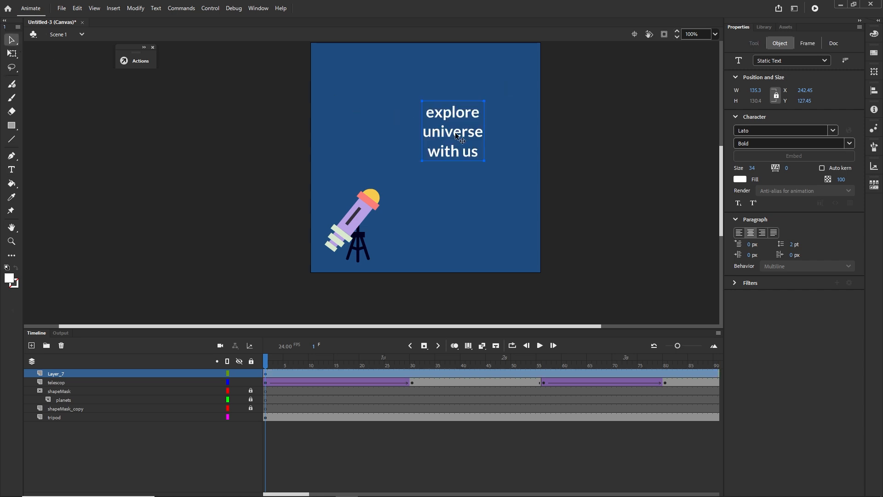
key(q)
drag(484, 161, 500, 176)
drag(463, 136, 477, 138)
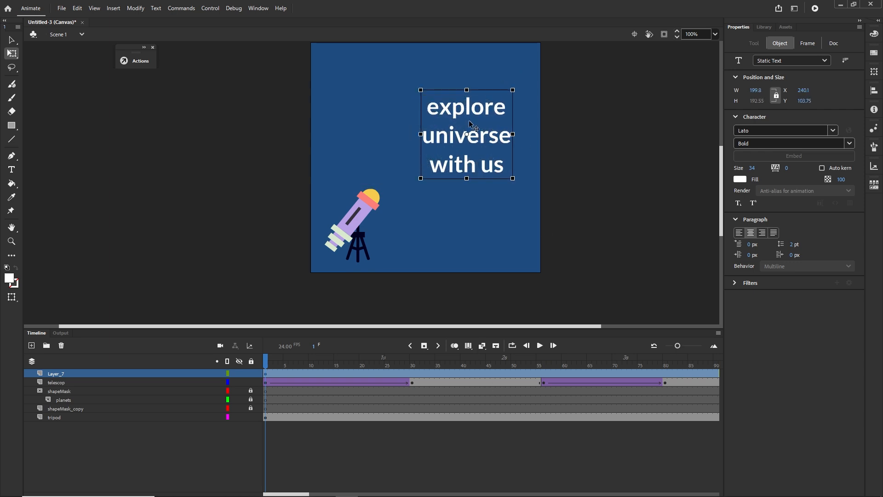
Step: Convert the text block to a Movie Clip symbol named txt and play the timeline from frame 1
key(F8)
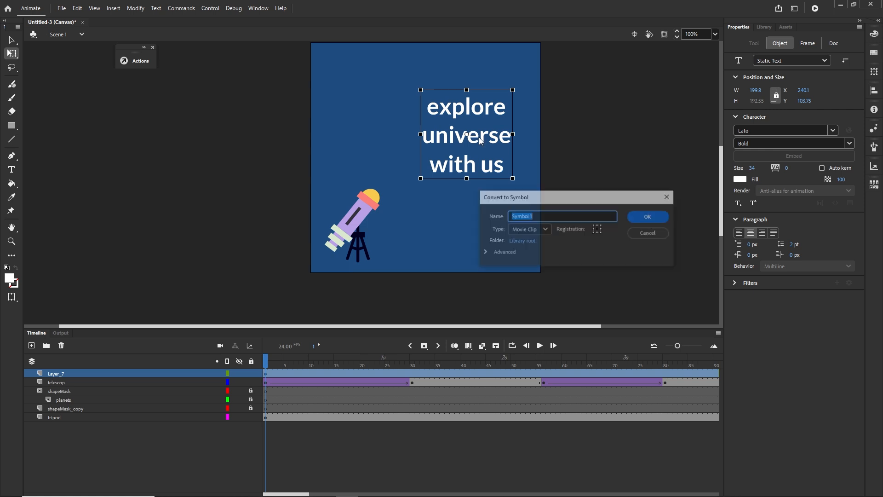
text(txt)
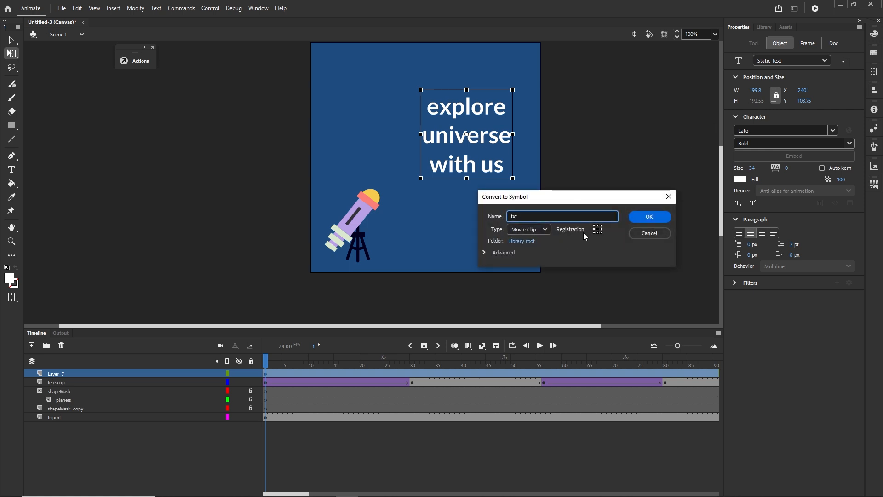
click(648, 220)
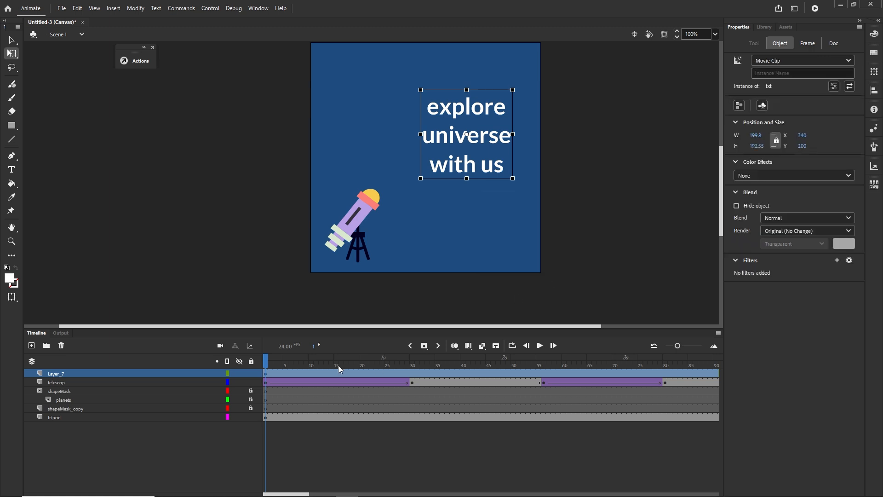
click(267, 364)
key(Return)
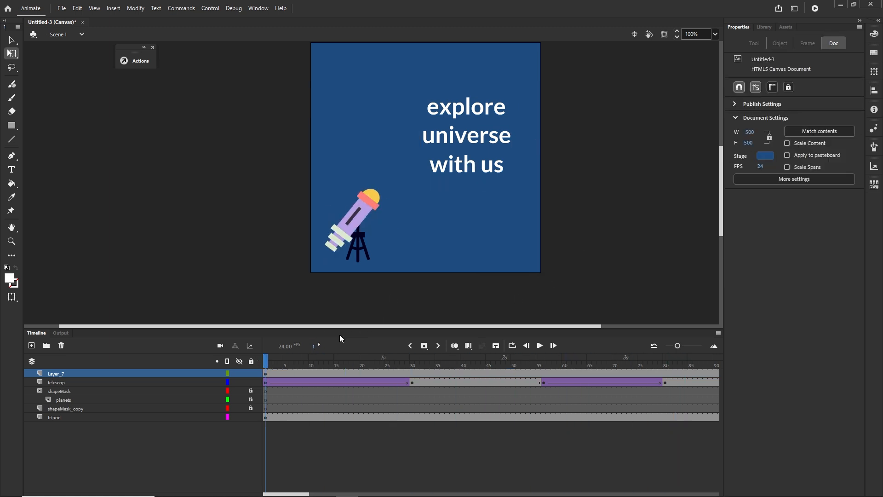
Step: On the text layer, add keyframes at frames 95 and 110 and set the text's Alpha to 0% at frame 110
drag(268, 363, 566, 370)
click(566, 372)
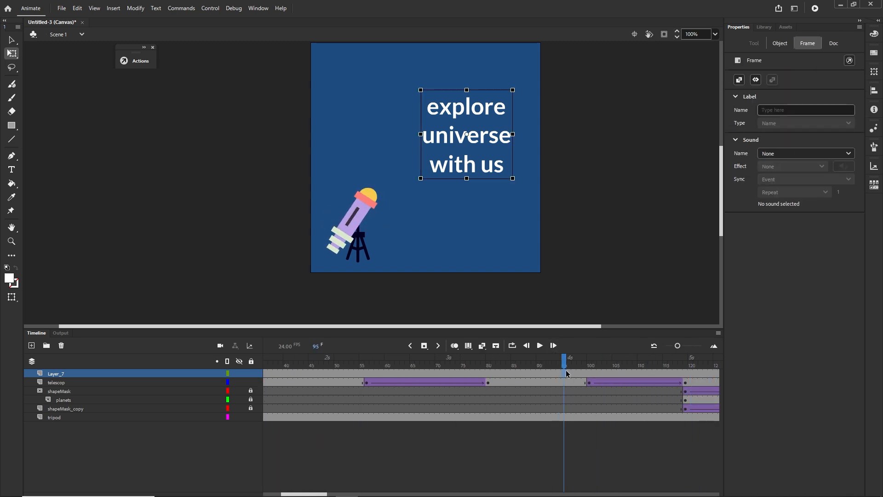
click(637, 371)
key(F6)
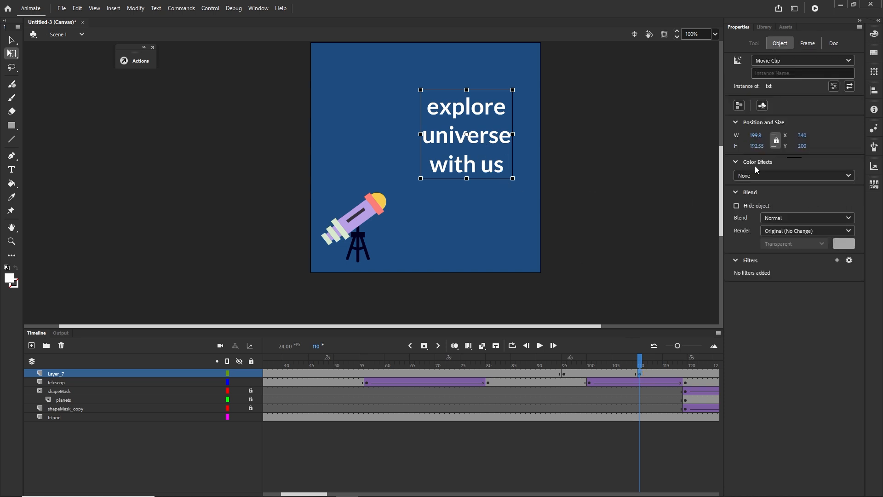
click(849, 178)
click(754, 234)
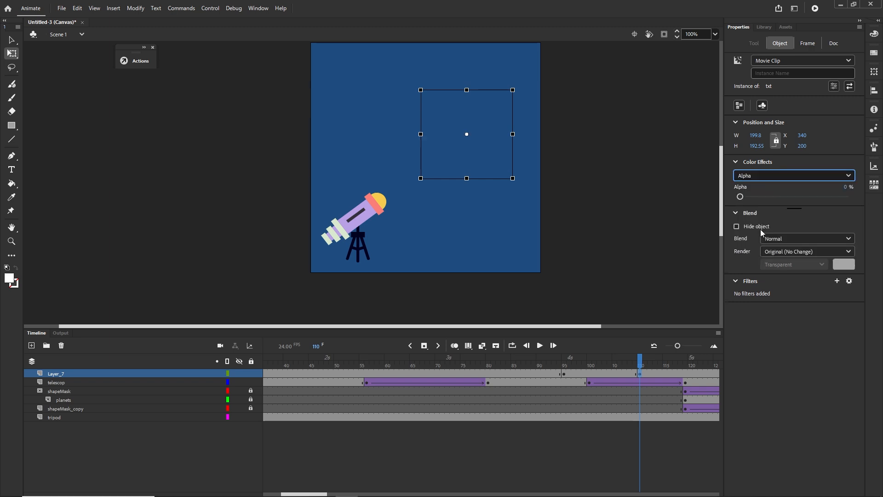
mouse_move(740, 196)
mouse_down()
mouse_move(809, 195)
mouse_move(731, 199)
mouse_up()
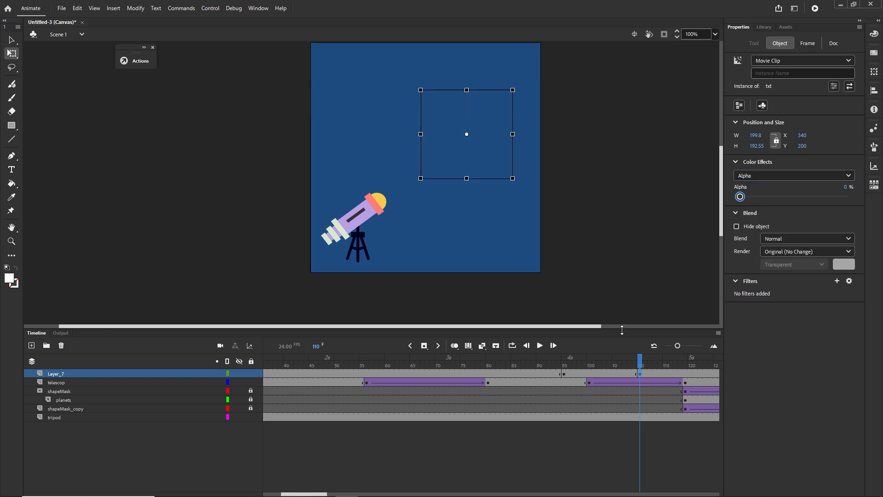
Step: Create a classic tween between the text keyframes at frames 95 and 110, and move the playhead to frame 284
click(593, 373)
right_click(593, 374)
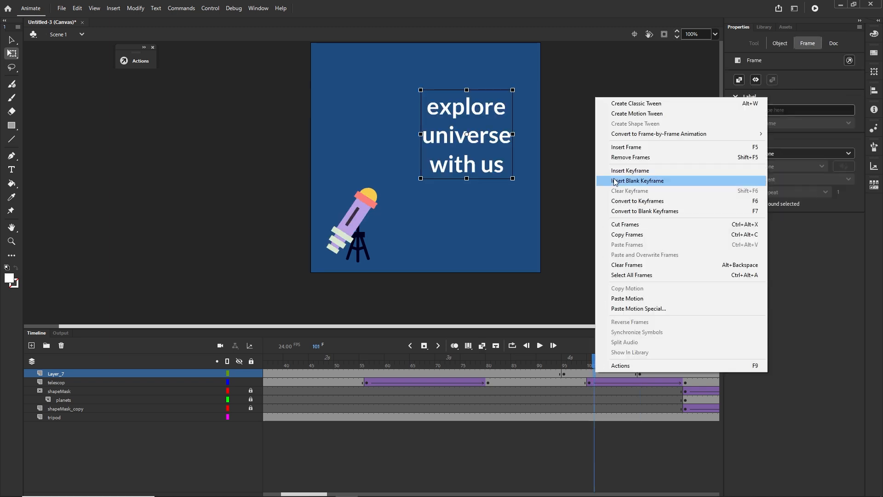
click(620, 104)
drag(592, 359, 508, 365)
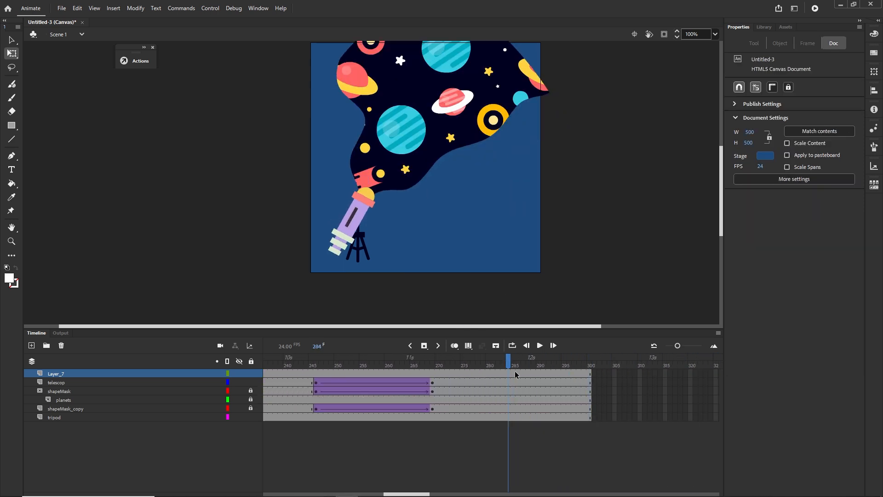
Step: Add a new top layer, rename the text layer as txt and the new layer as btn
click(31, 346)
click(56, 383)
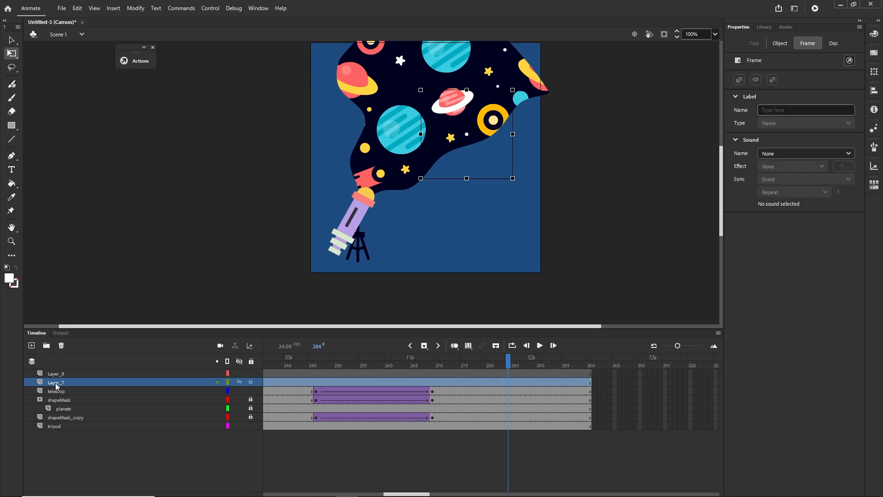
double_click(56, 383)
text(txt)
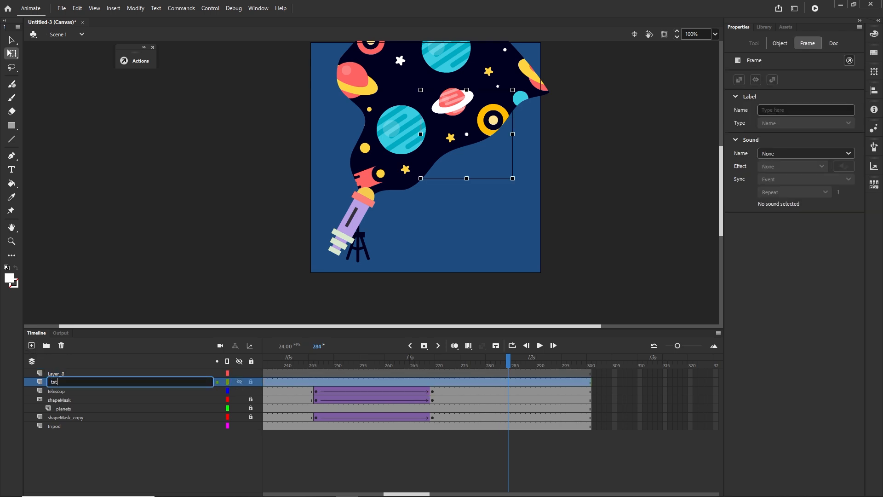
key(Return)
click(61, 374)
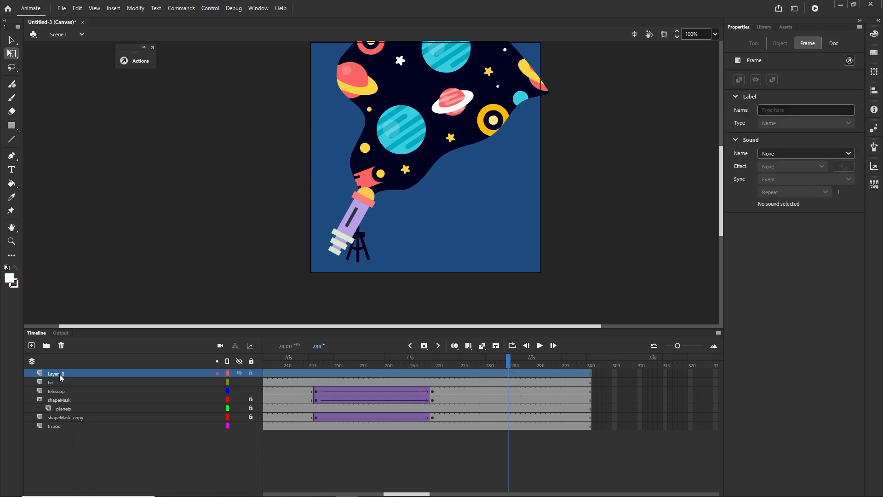
double_click(60, 373)
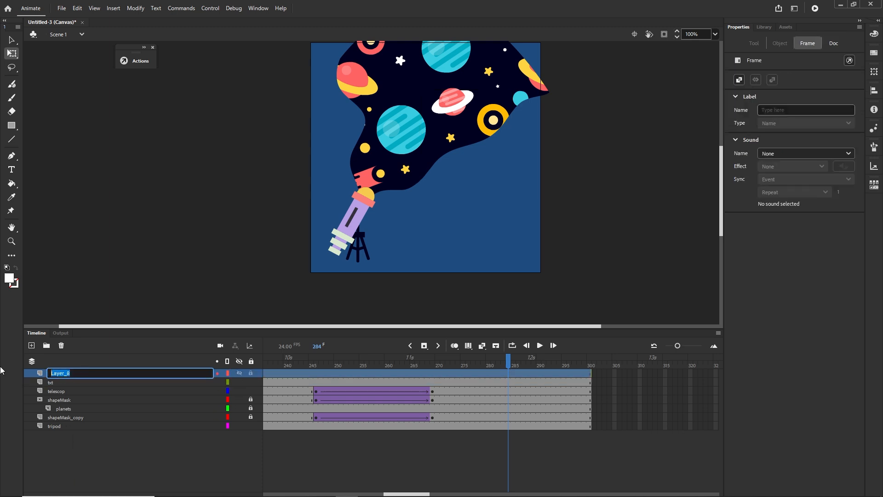
text(btn)
click(71, 433)
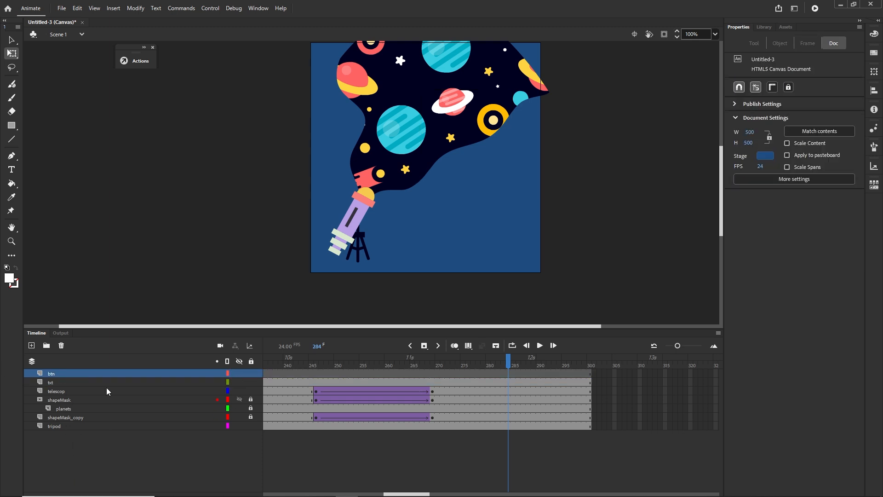
Step: On the btn layer, draw a white rounded rectangle without stroke, about 230 by 70 px, beside the tripod
click(12, 125)
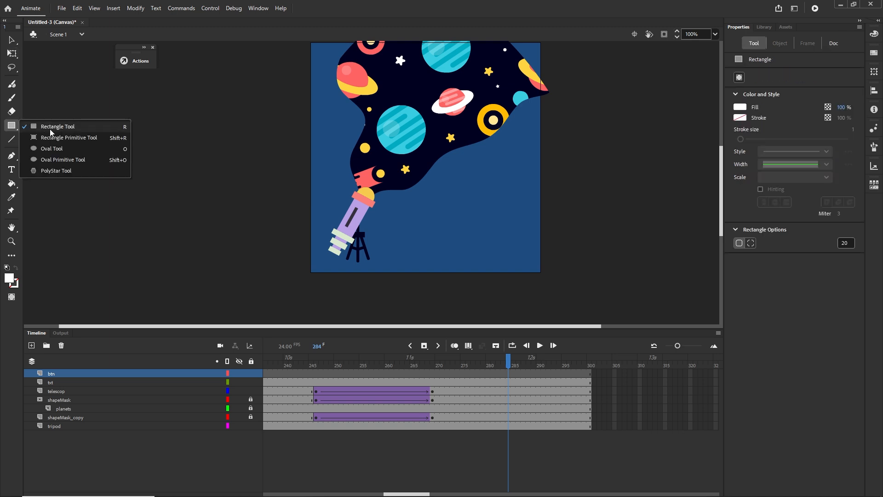
click(46, 130)
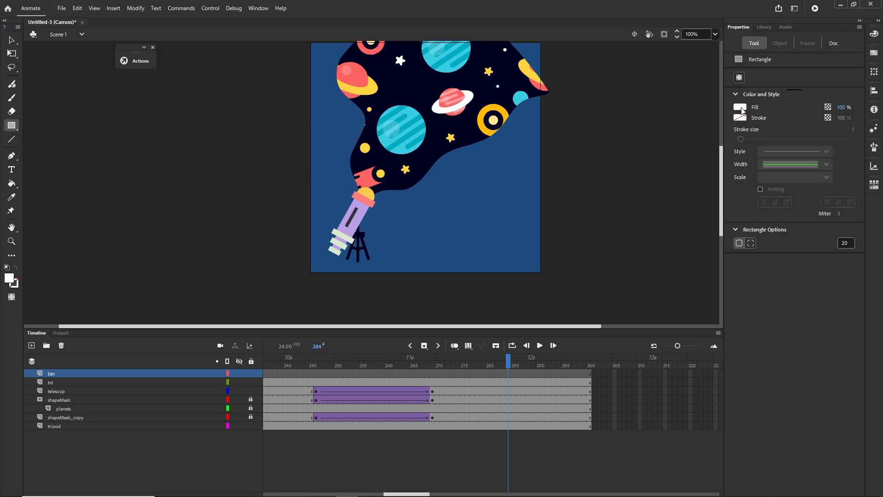
click(741, 110)
click(598, 169)
click(744, 118)
click(716, 127)
mouse_move(409, 219)
mouse_down()
mouse_move(524, 256)
mouse_move(518, 251)
mouse_up()
click(12, 40)
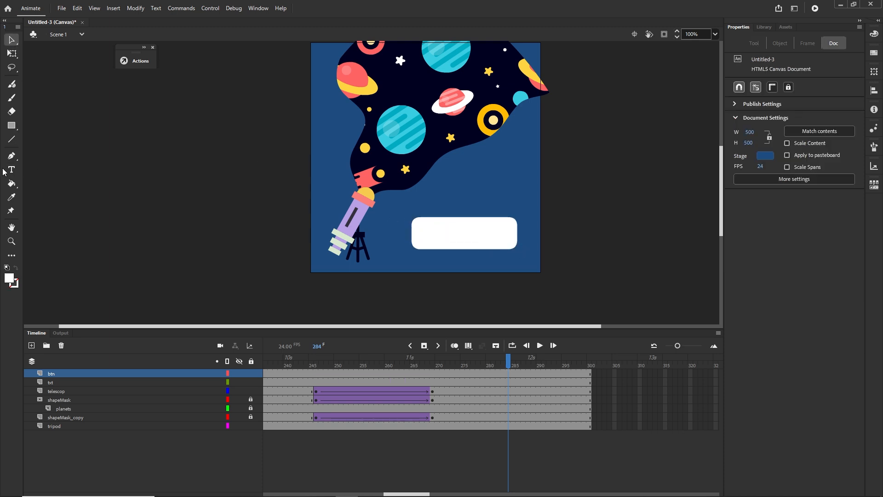
Step: Add the static text "explore now" over the white rectangle with the dark blue fill #091E35
click(12, 170)
click(741, 141)
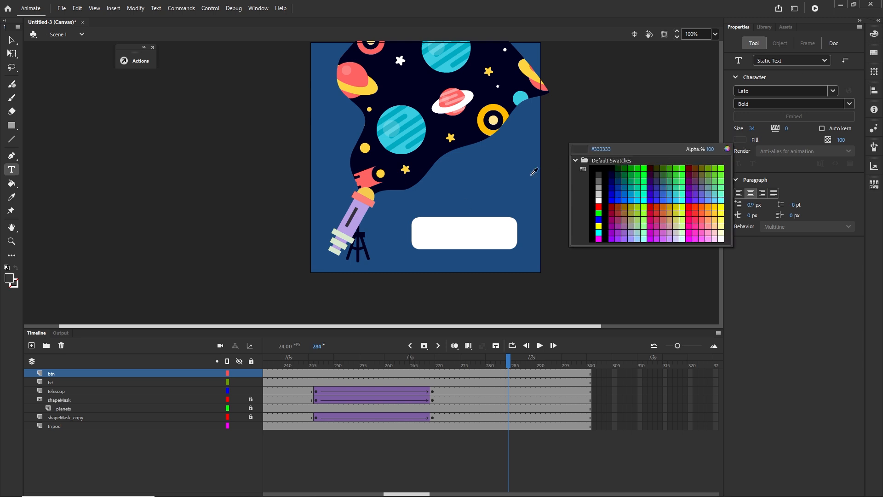
click(521, 174)
click(741, 143)
click(730, 148)
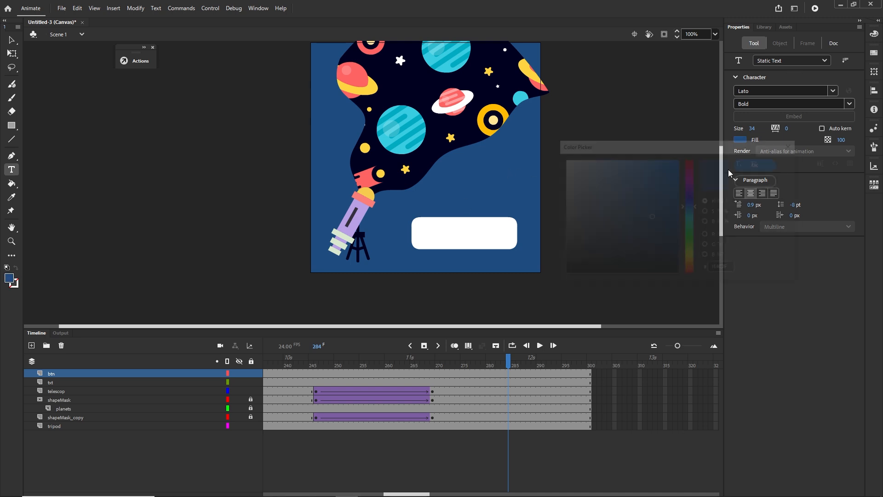
click(659, 251)
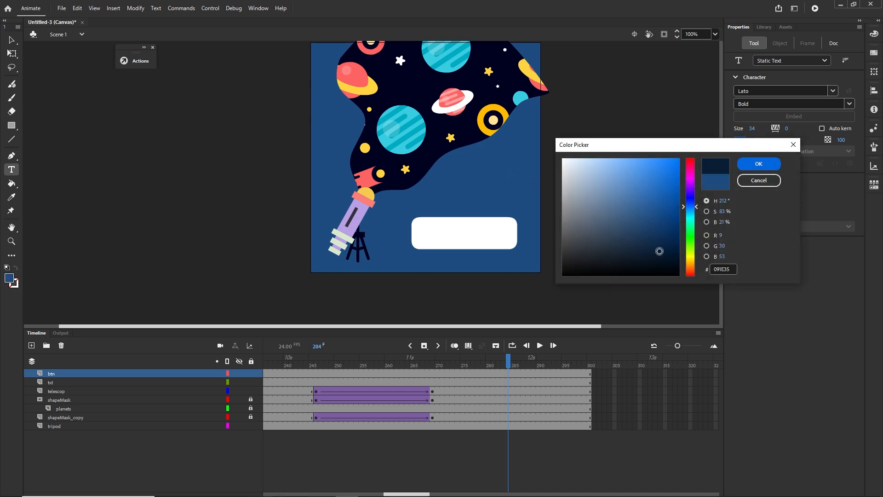
click(759, 165)
click(441, 227)
text(explore)
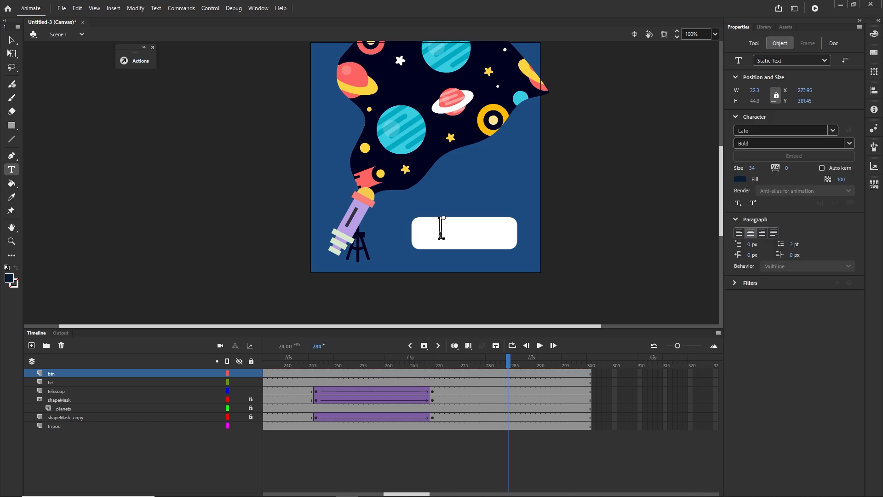
text( now)
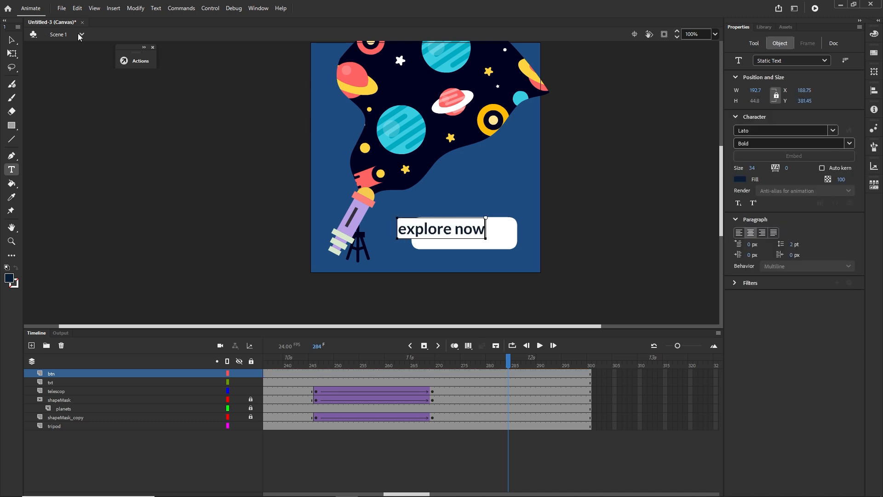
Step: Nudge the "explore now" text 40 px right and 7 px down so it sits inside the white rectangle
click(11, 40)
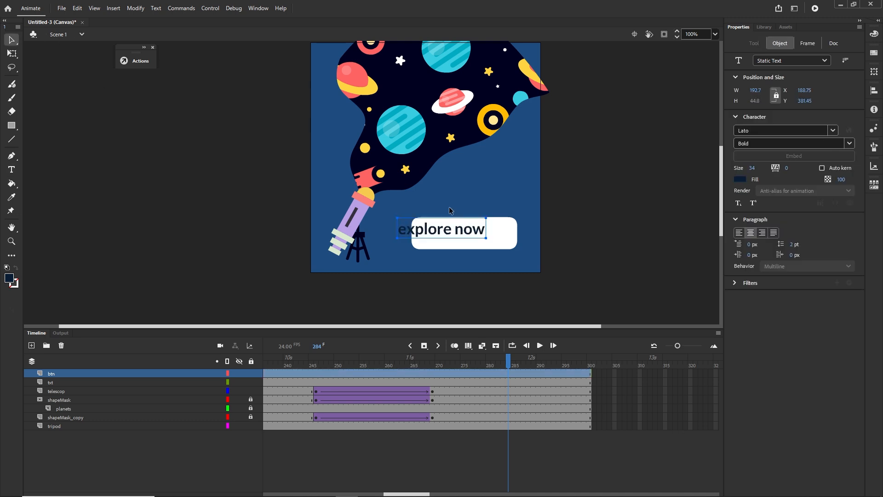
key(shift+Right)
key(shift+Right)
key(shift+Right)
key(shift+Right)
key(Down)
key(Down)
key(Down)
key(Down)
key(Down)
key(Down)
key(Down)
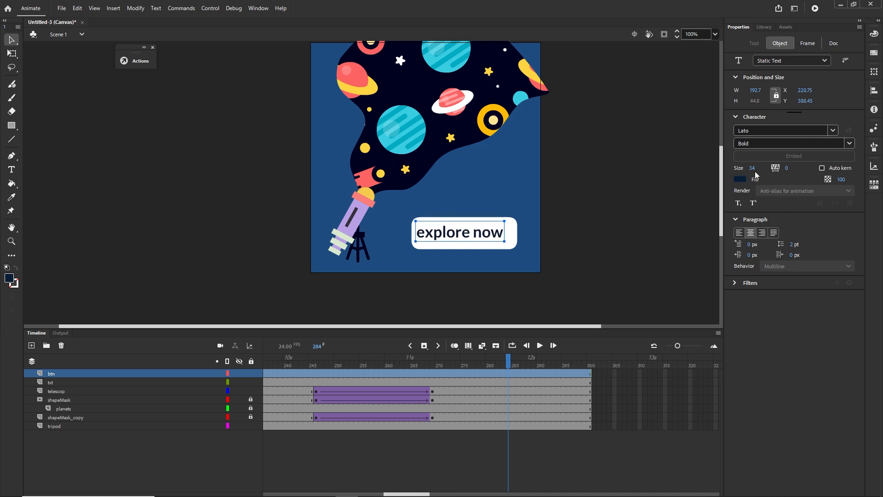
Step: Set the "explore now" font size to 29 and nudge the text down and right within the white rectangle
drag(754, 171, 749, 172)
click(623, 248)
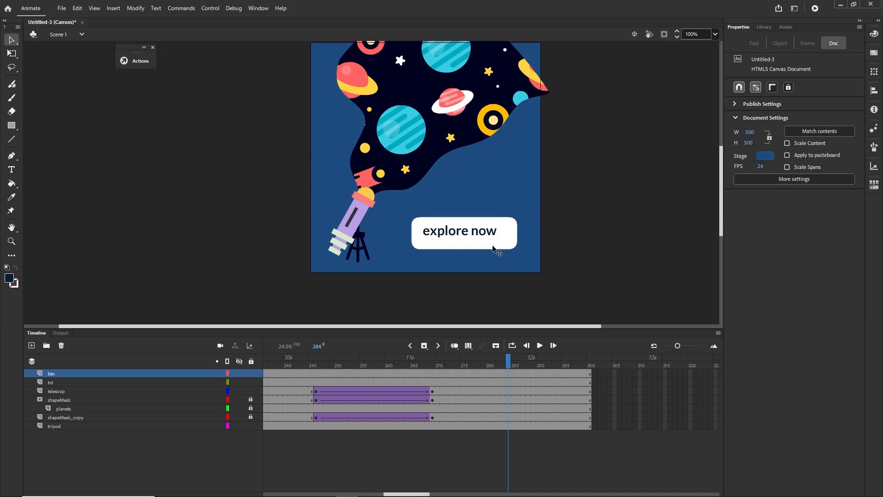
click(466, 237)
key(Down)
key(Down)
key(Down)
key(Down)
key(Down)
key(Right)
key(Right)
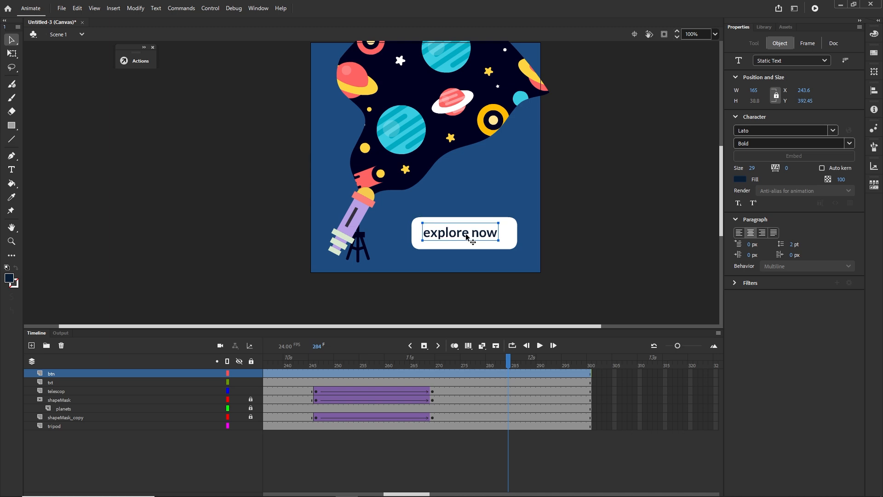
click(545, 244)
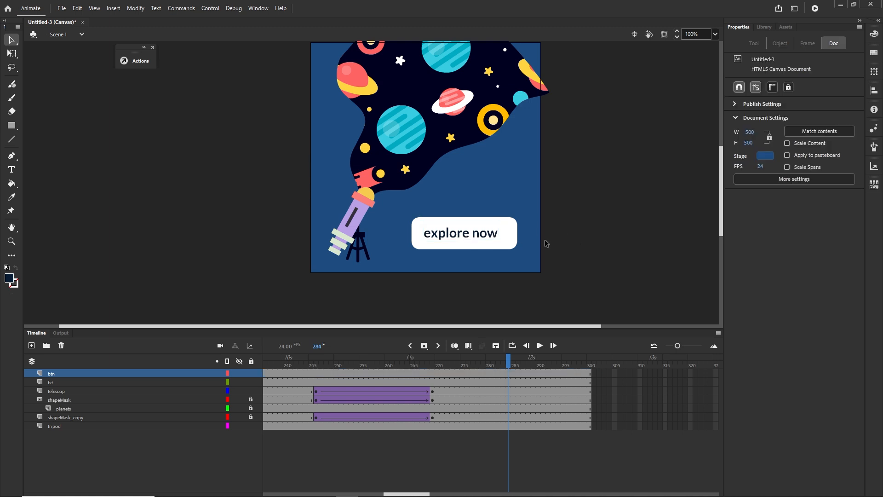
Step: Convert the white rectangle and its "explore now" text together to a Movie Clip symbol named btn
click(507, 240)
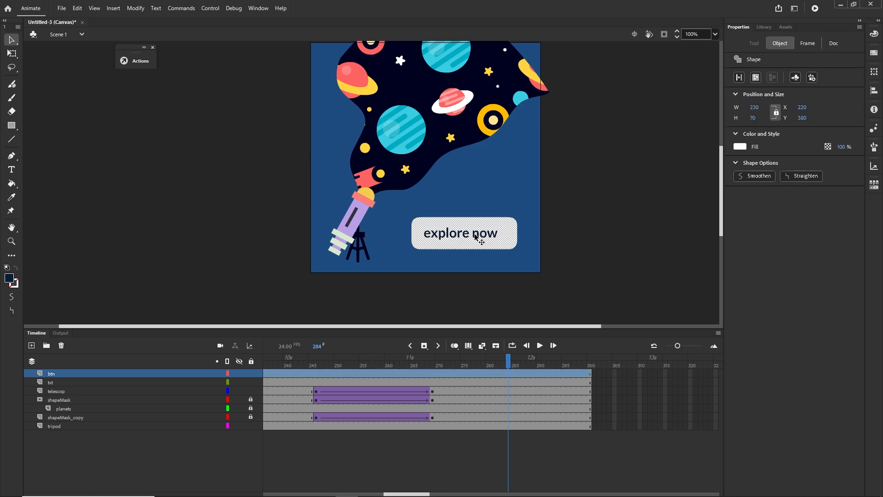
shift+click(475, 235)
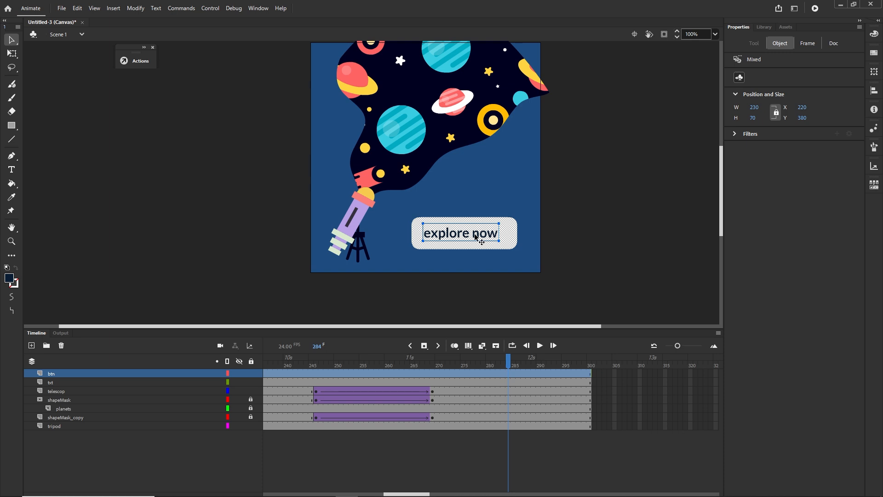
key(F8)
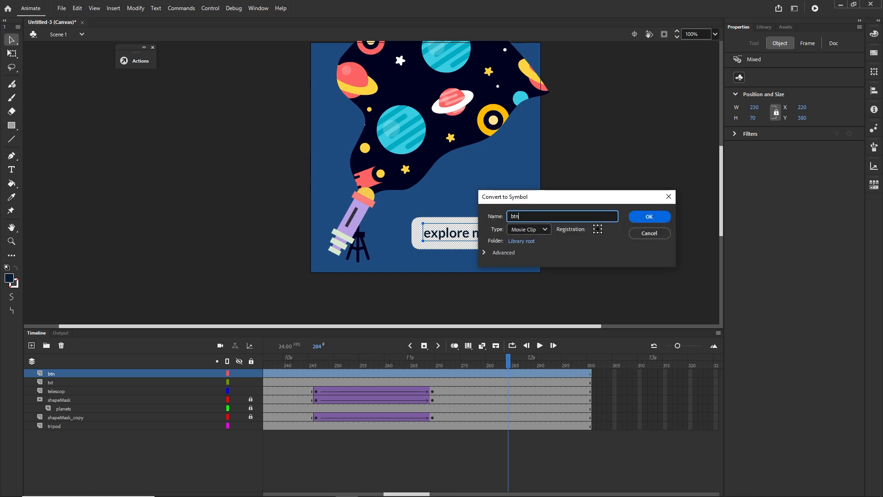
click(650, 217)
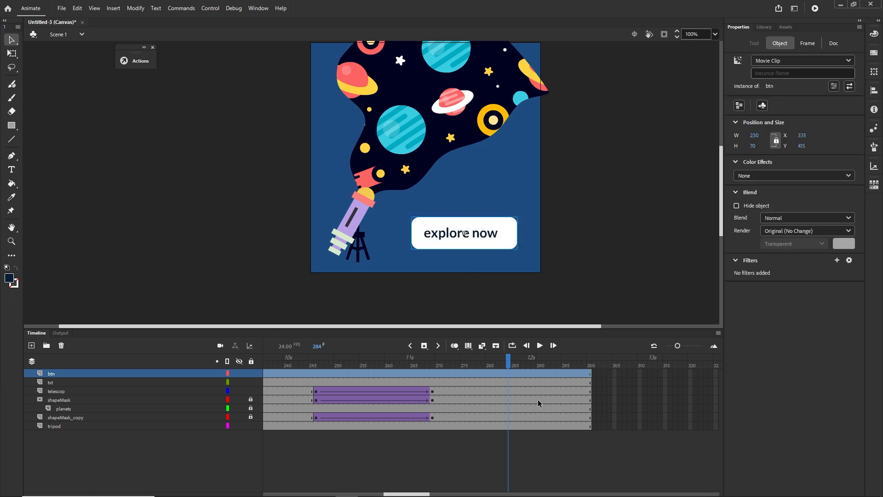
Step: Return to frame 1, move the btn layer's first keyframe to frame 264, and place the playhead at frame 274
click(502, 371)
key(Return)
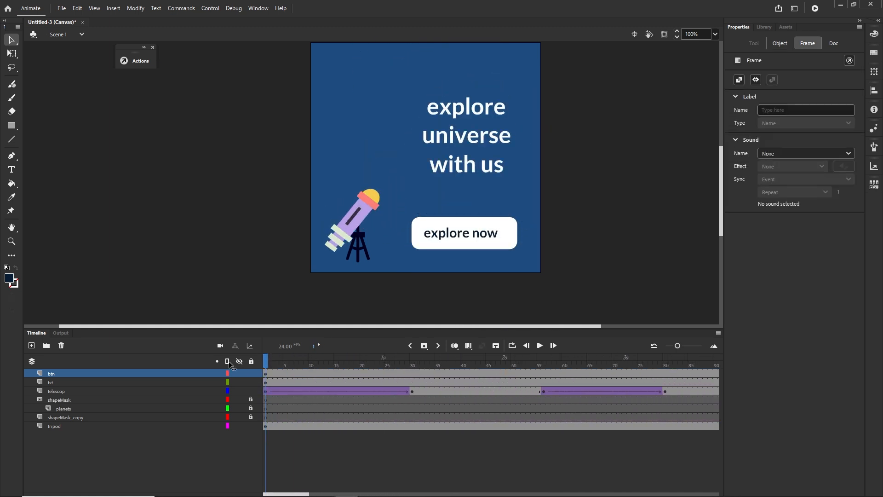
click(265, 374)
drag(529, 367, 551, 365)
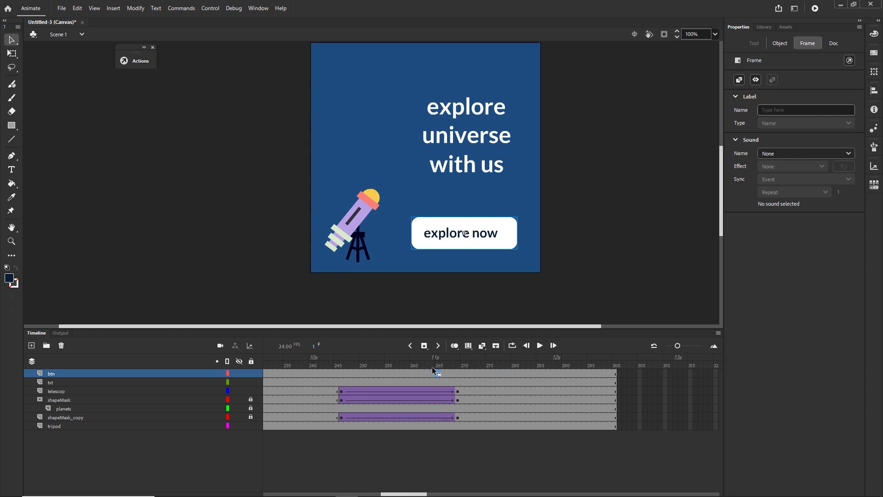
drag(432, 366, 482, 365)
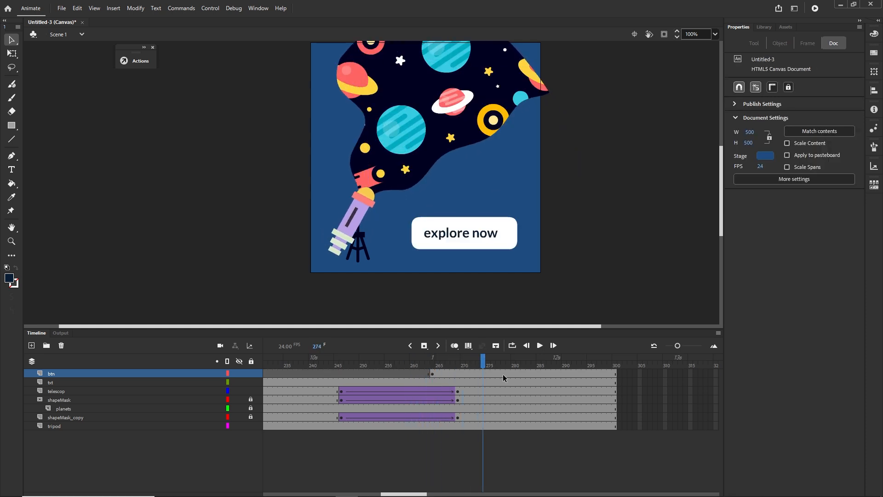
Step: Insert a keyframe at frame 278 on the btn layer and set the button's Alpha to 0% at frame 264
click(503, 374)
key(F6)
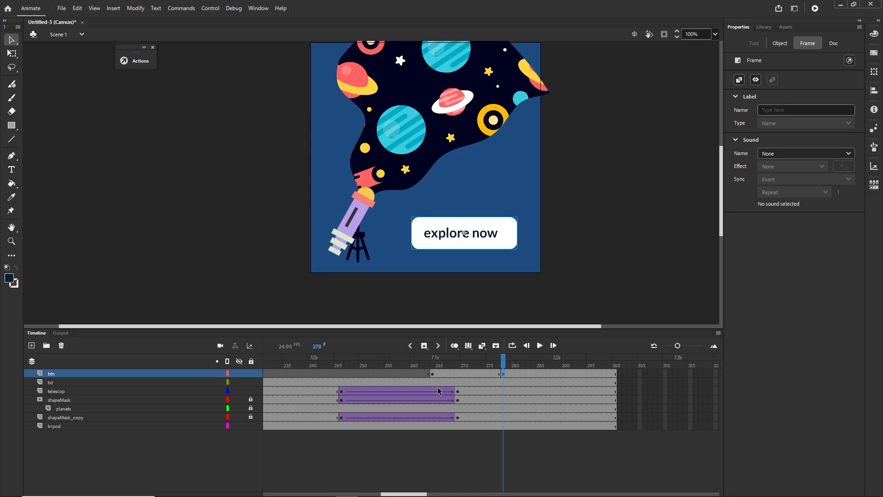
click(432, 372)
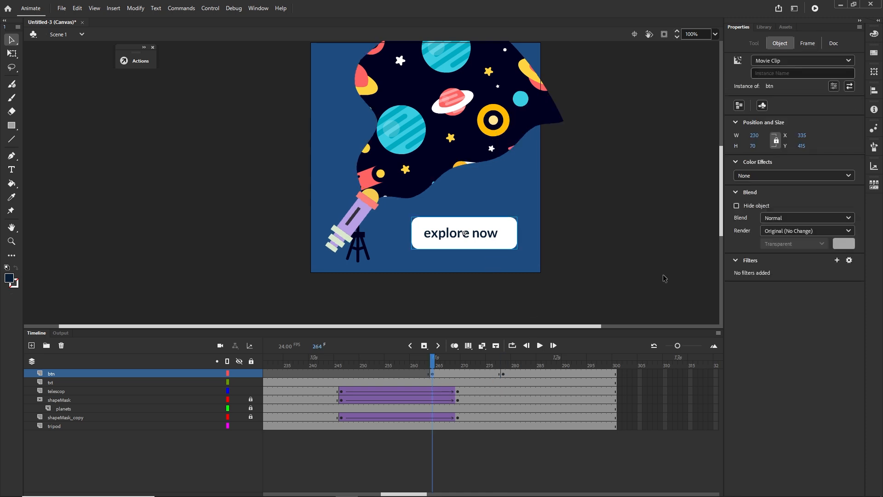
click(791, 175)
click(762, 234)
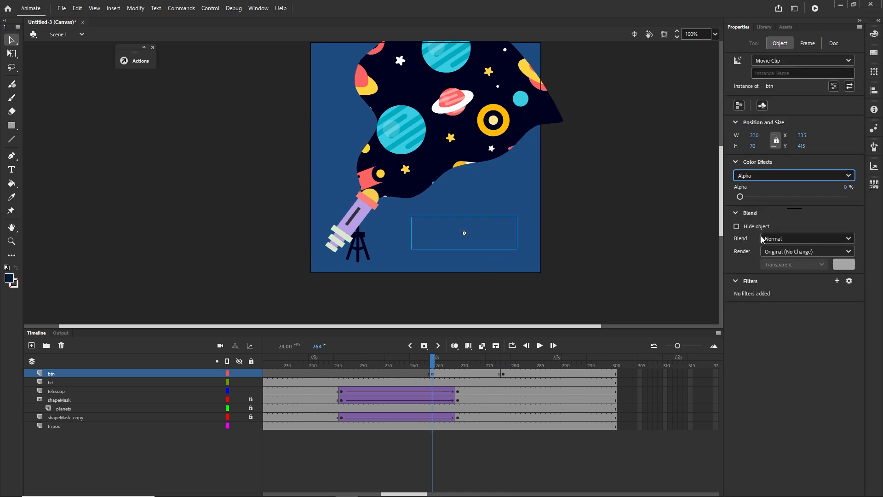
Step: Create a classic tween between the btn layer's keyframes at frames 264 and 278 and play it back
right_click(461, 380)
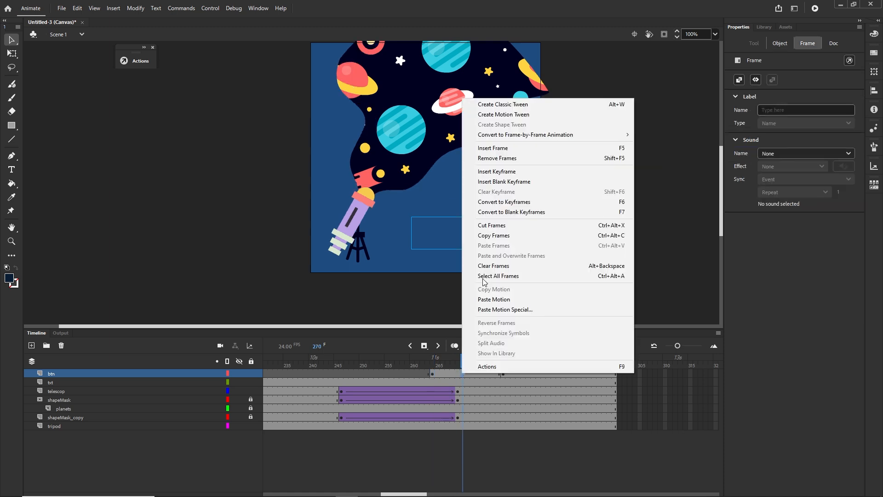
click(505, 106)
key(Return)
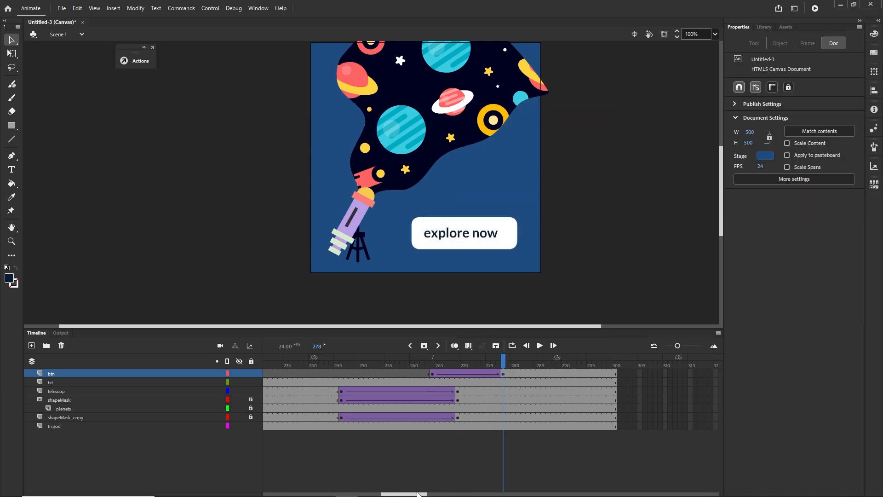
Step: Scrub through to frame 300 and extend all layers to frame 325
drag(417, 494, 425, 494)
drag(433, 361, 489, 361)
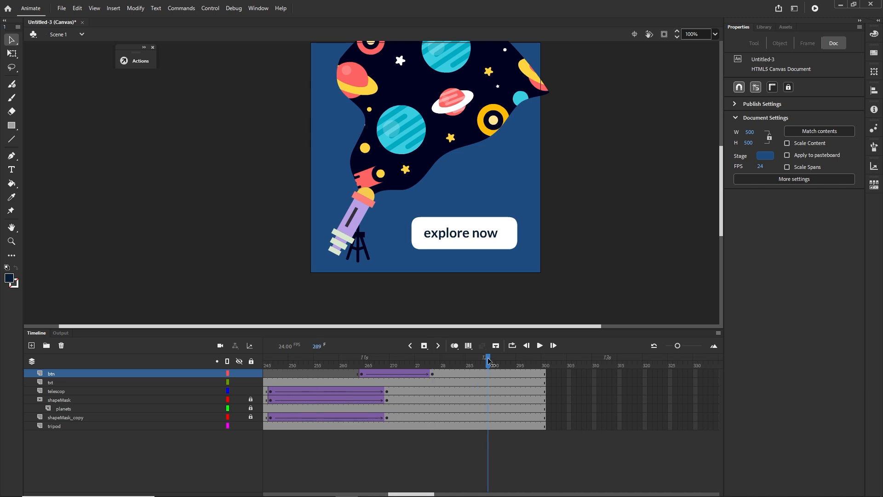
drag(418, 493, 432, 424)
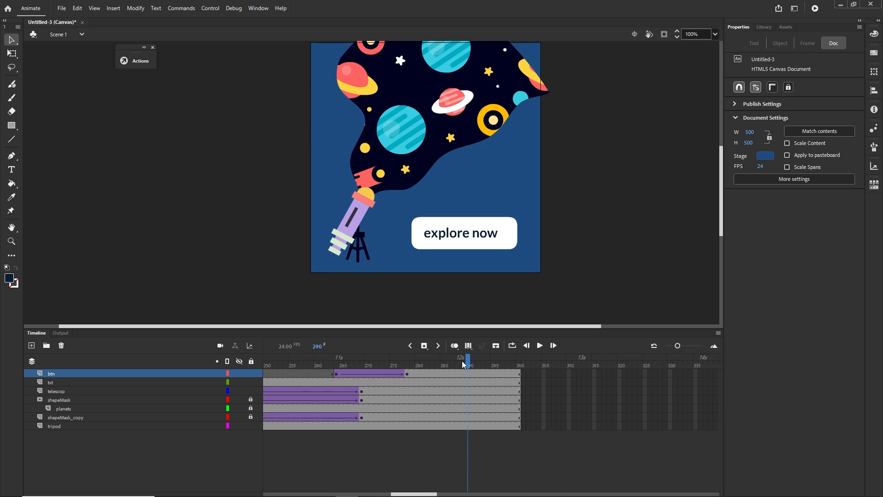
drag(463, 365, 521, 373)
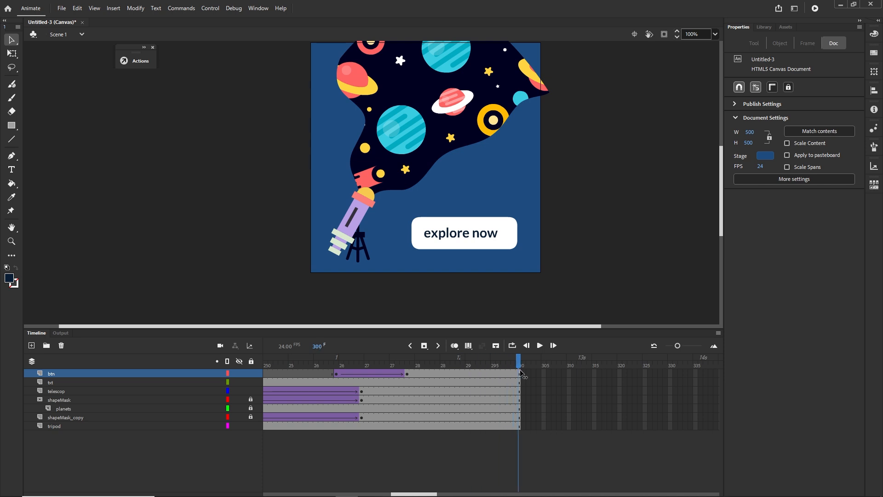
drag(430, 494, 445, 477)
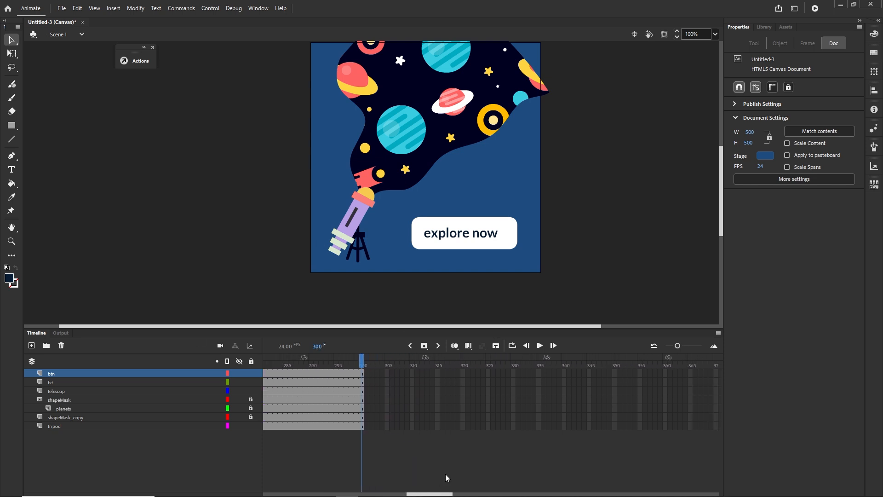
click(489, 427)
shift+click(490, 374)
right_click(489, 375)
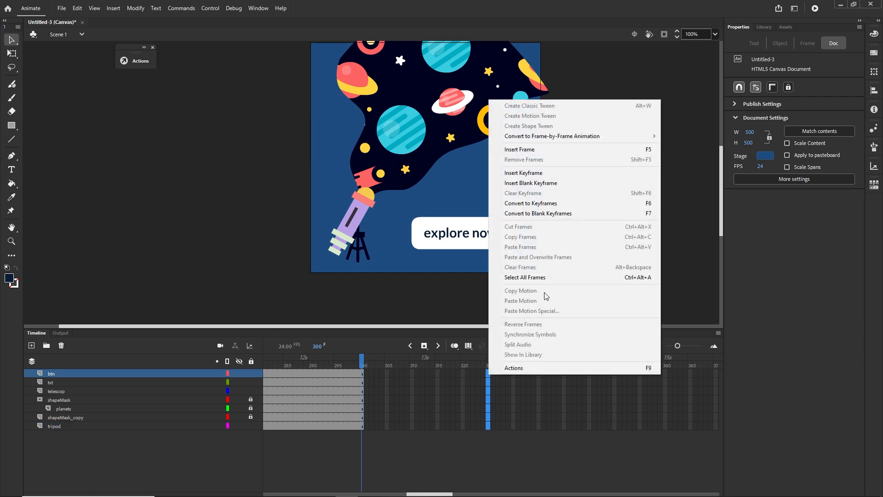
click(531, 151)
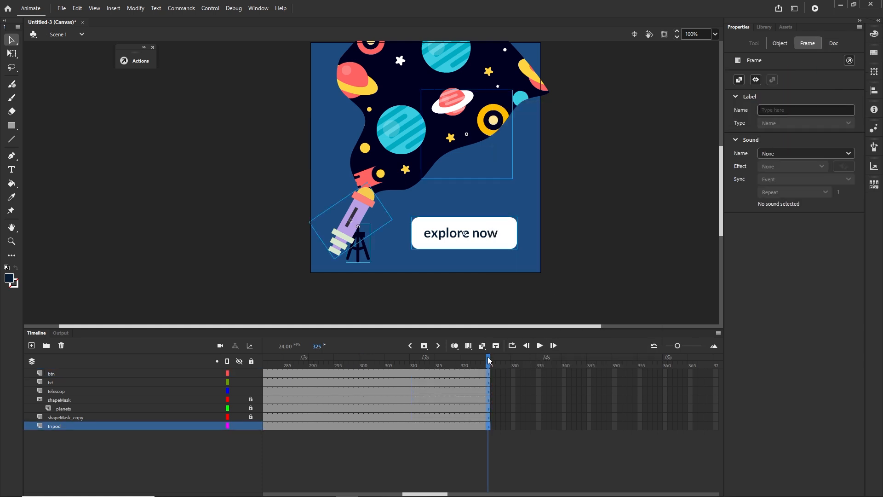
Step: Remove the frames after frame 287 on all layers so the animation ends there
drag(488, 360, 603, 426)
click(404, 373)
right_click(475, 382)
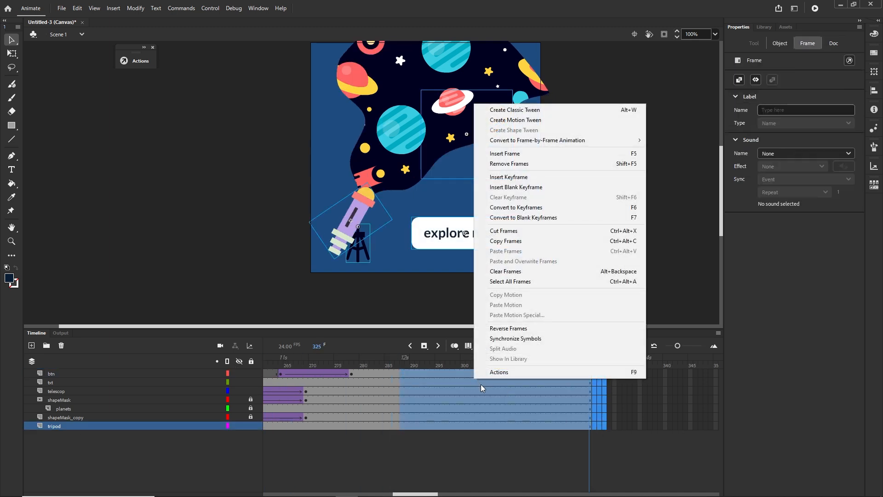
click(633, 164)
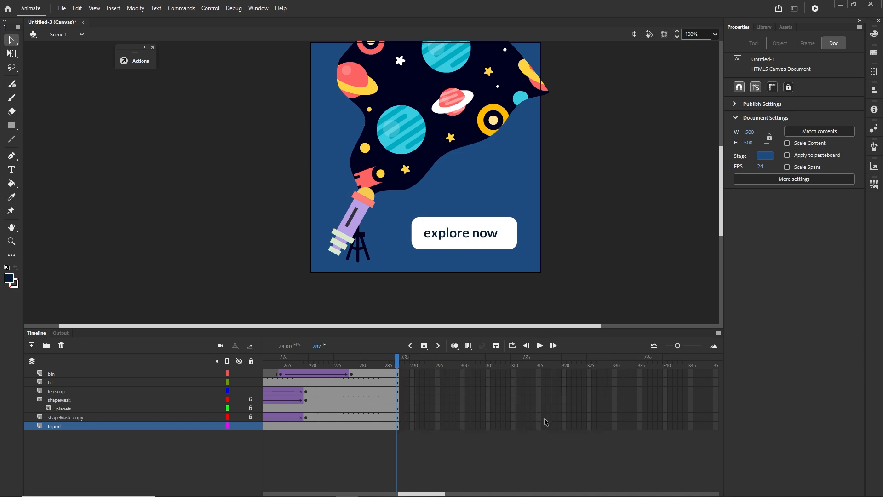
Step: Test the complete animation in the browser, then return to Adobe Animate
key(ctrl+Return)
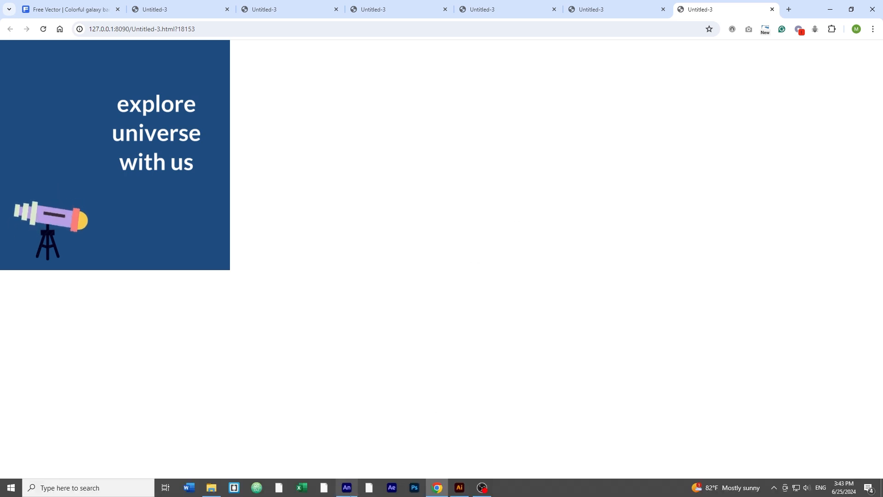
click(346, 487)
click(37, 334)
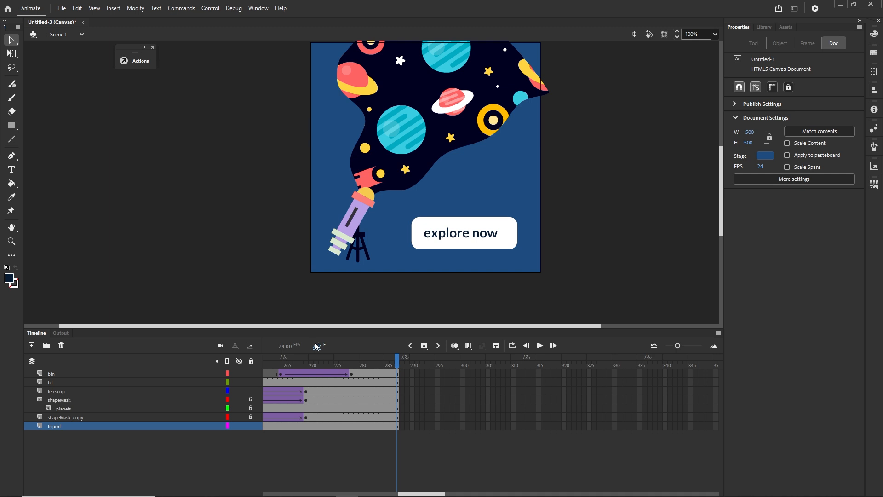
Step: Start saving the document and create a folder named animate inside 58 unfolding shape animation's tutorial folder
key(ctrl+s)
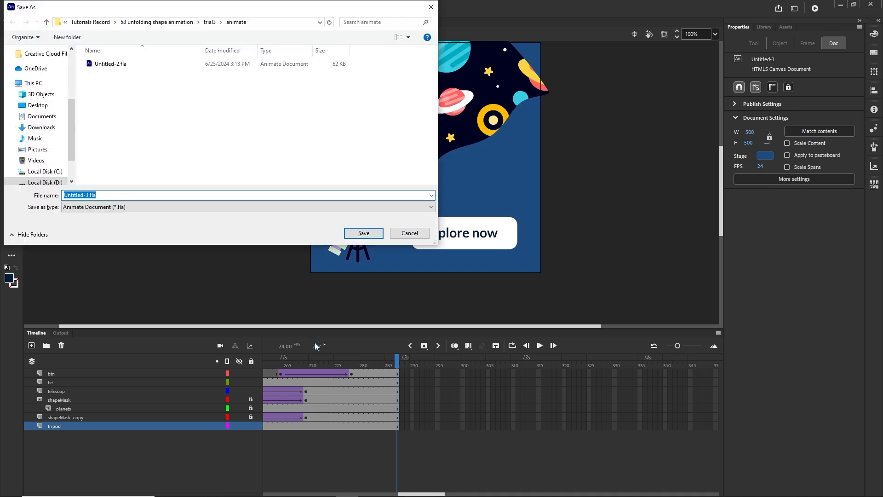
click(146, 23)
double_click(119, 104)
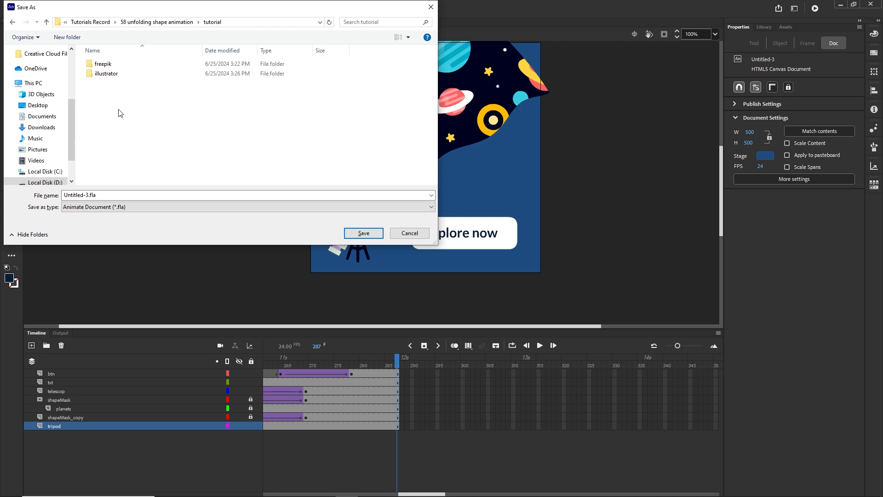
right_click(112, 94)
mouse_move(195, 213)
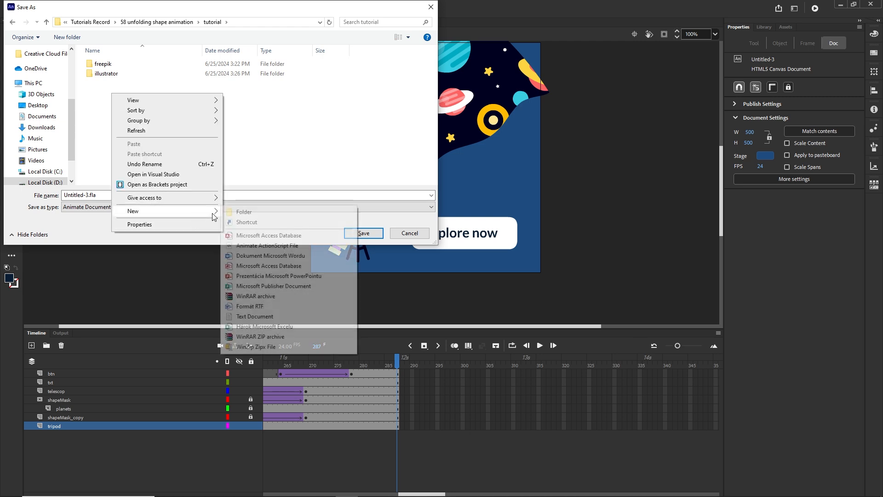
click(243, 214)
text(animate)
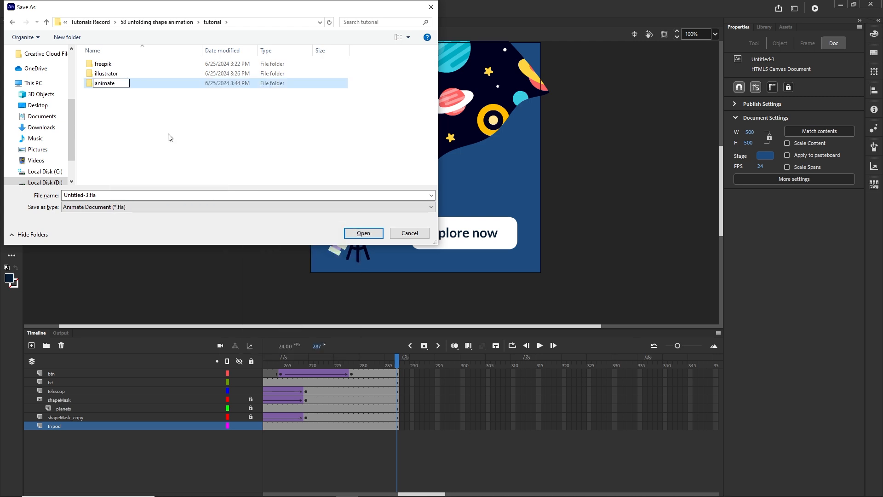
key(Return)
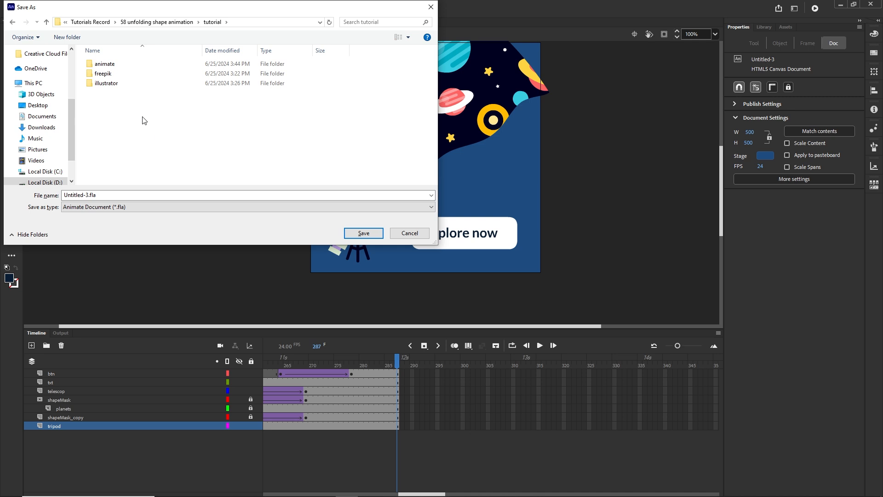
Step: Save the document as universe in the new animate folder
key(Return)
click(118, 192)
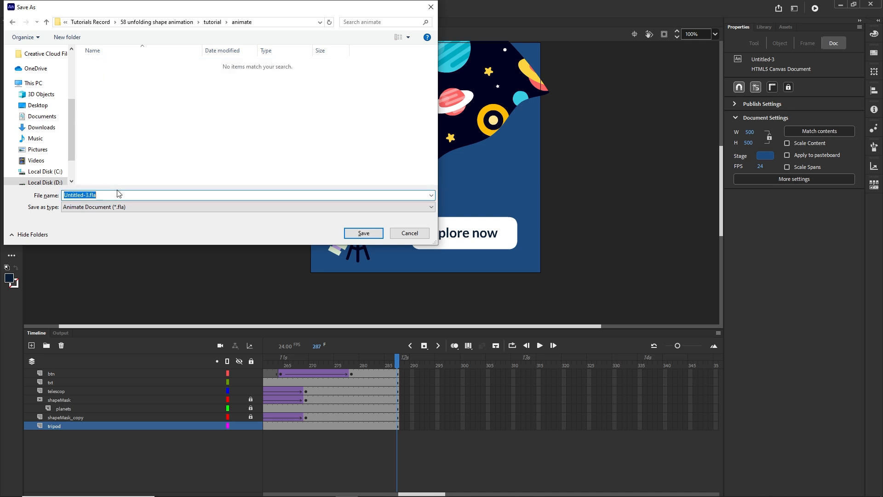
text(universe)
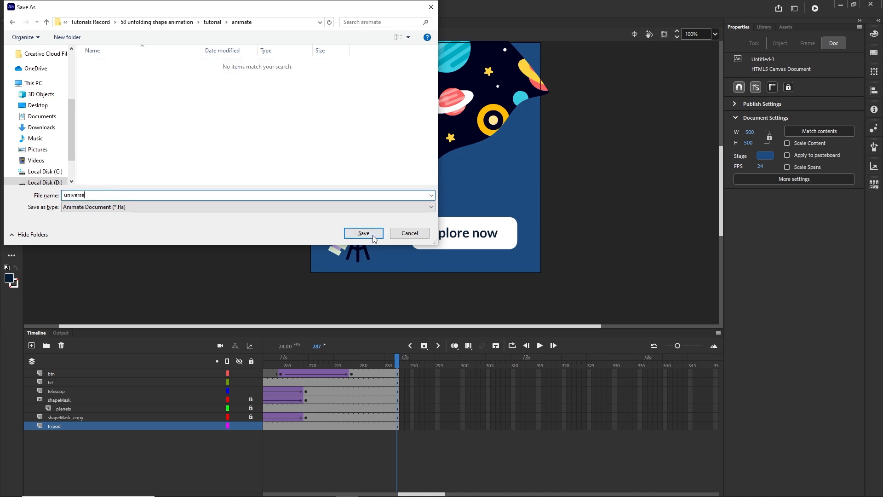
click(373, 236)
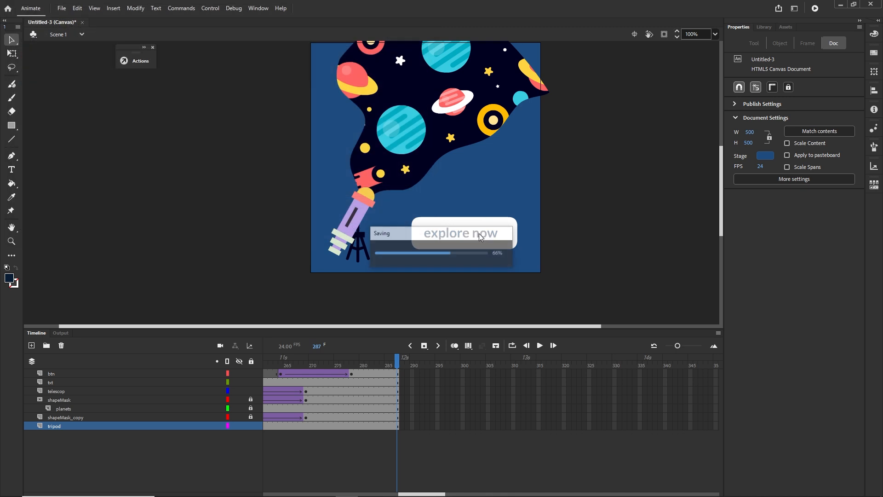
Step: Switch to File Explorer, check for universe.fla in the tutorial's animate folder, and return to Animate
click(215, 491)
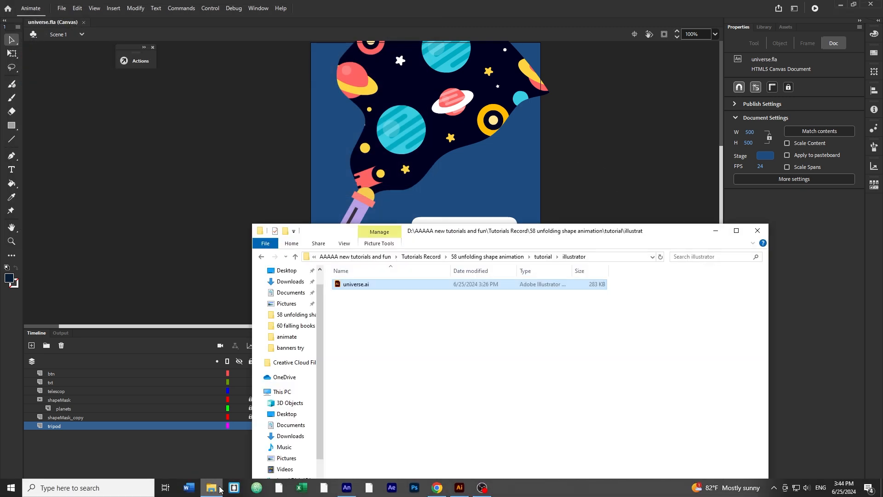
click(542, 256)
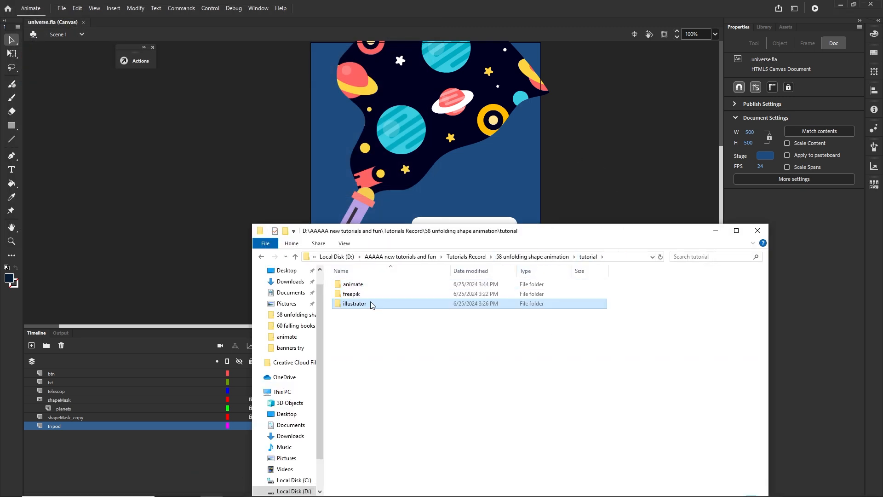
double_click(353, 284)
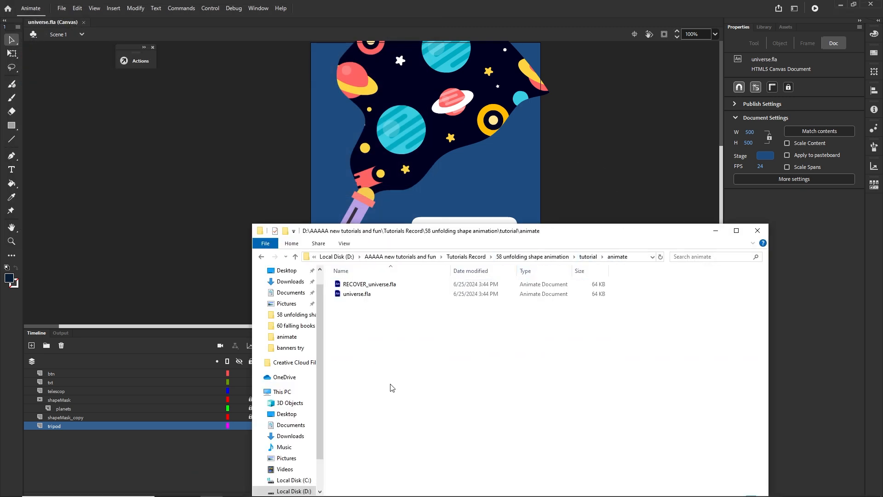
click(354, 295)
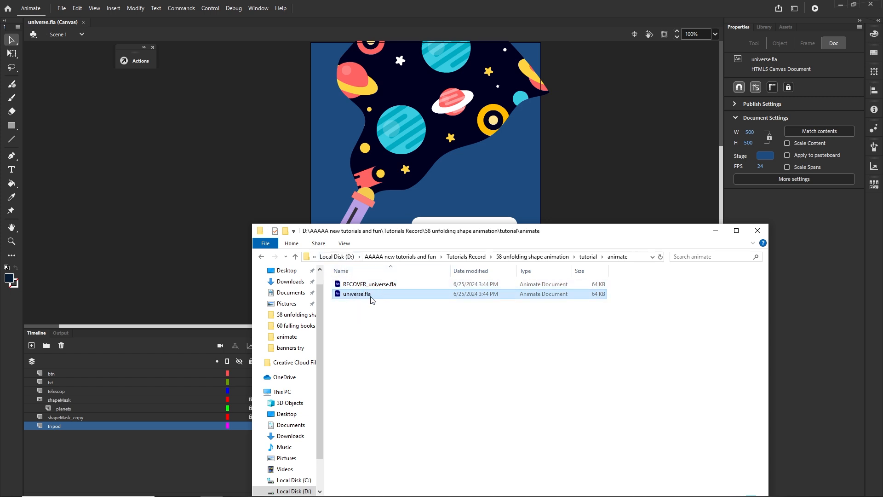
click(715, 230)
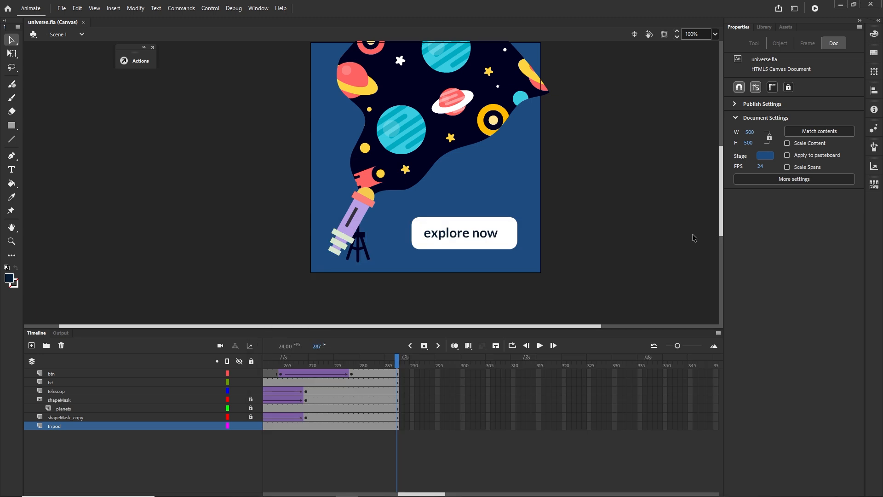
Step: Test the saved animation in the browser and view the generated files in File Explorer
key(ctrl+Return)
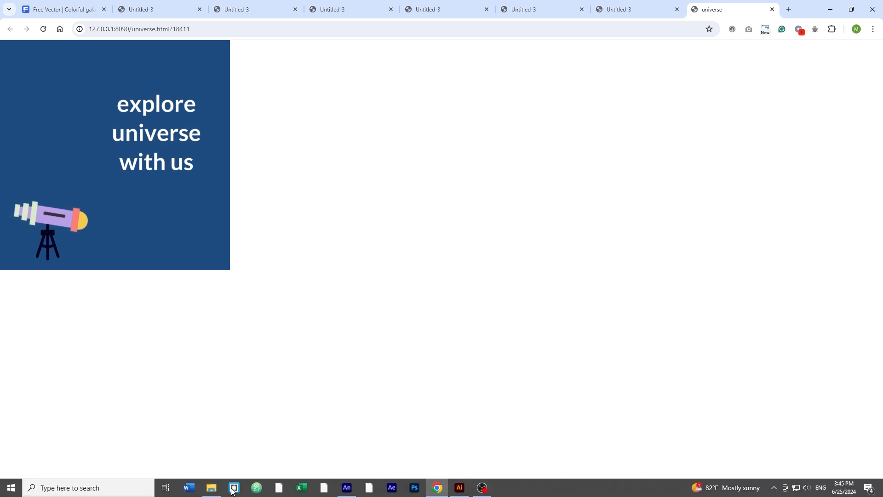
click(214, 489)
click(424, 367)
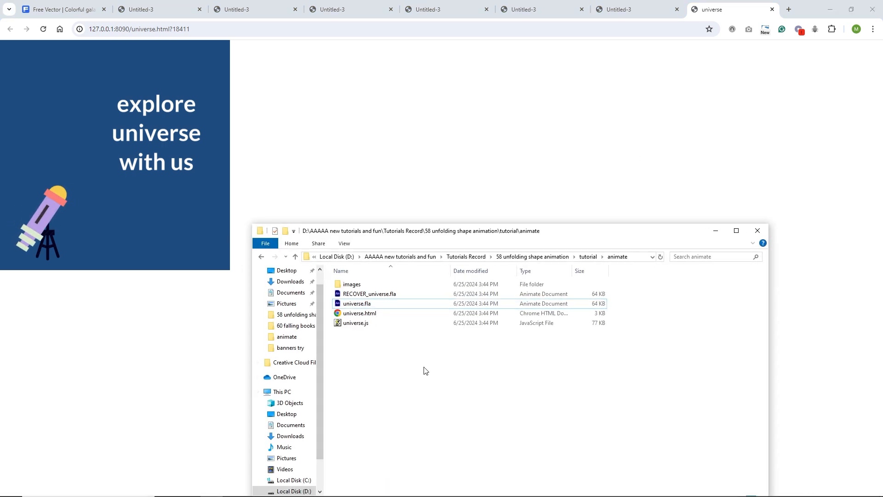
Step: Delete the generated universe.js and universe.html files and the images folder from the animate folder
click(355, 325)
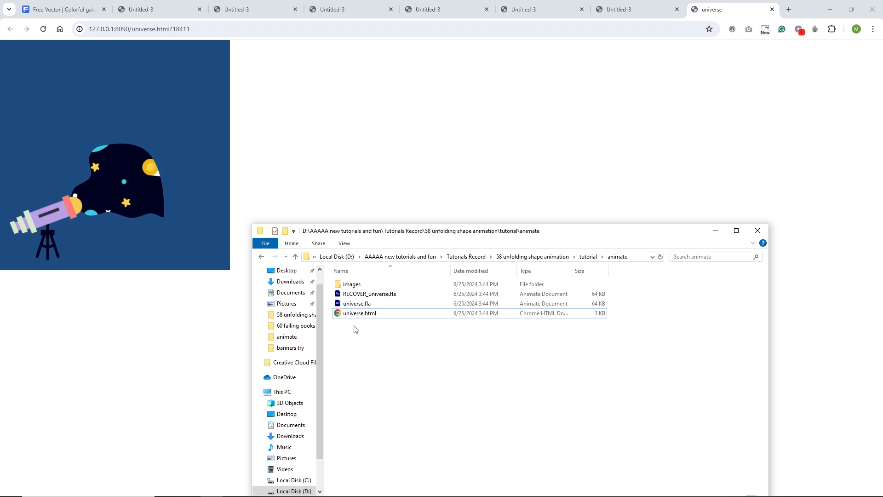
click(355, 315)
key(Delete)
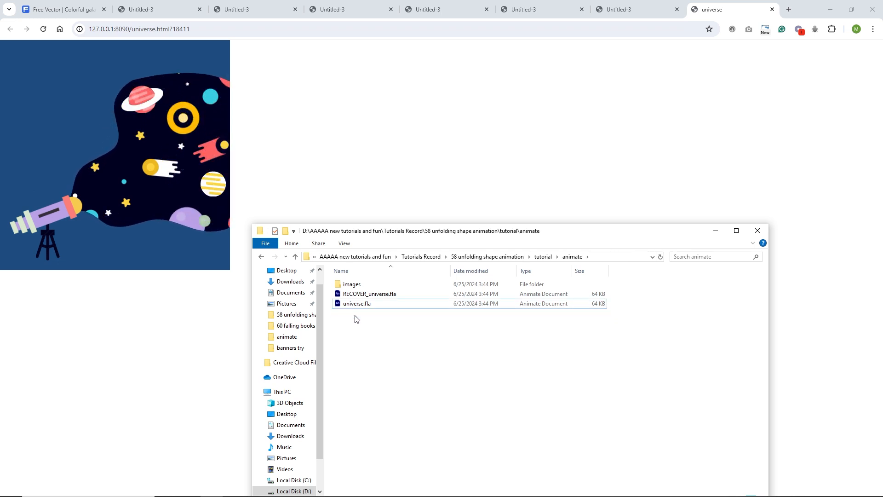
click(353, 286)
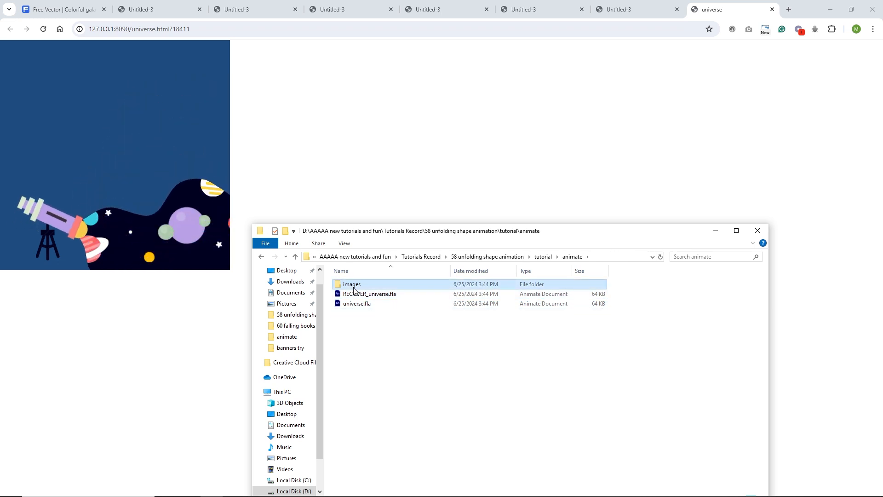
key(Delete)
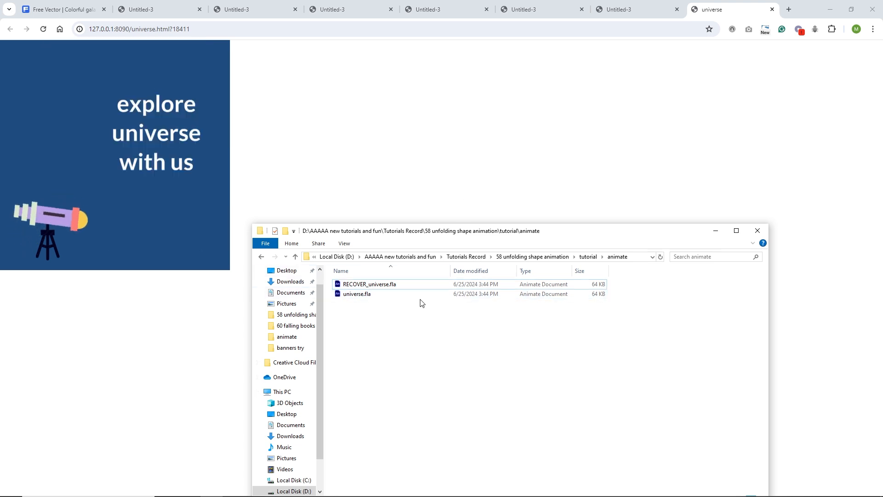
mouse_move(402, 496)
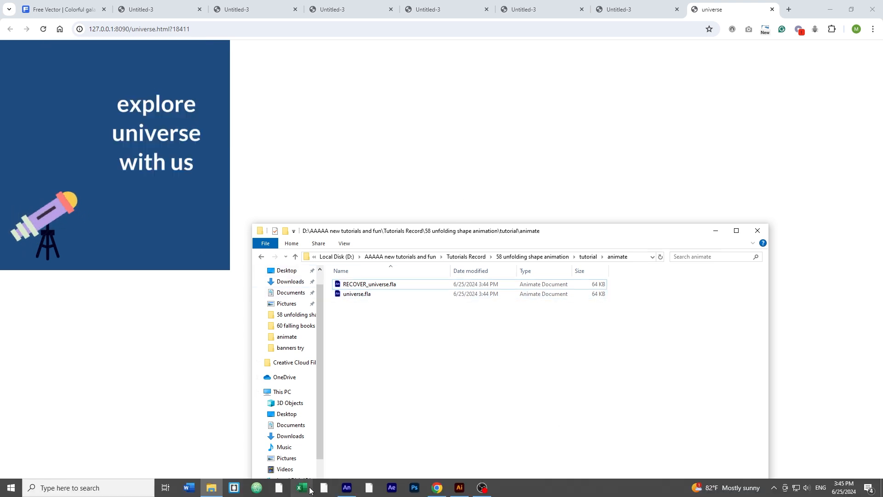
Step: Switch to Animate and, in the publish settings, browse the output destination to 58 unfolding shape animation\tutorial\animate
click(346, 488)
click(61, 8)
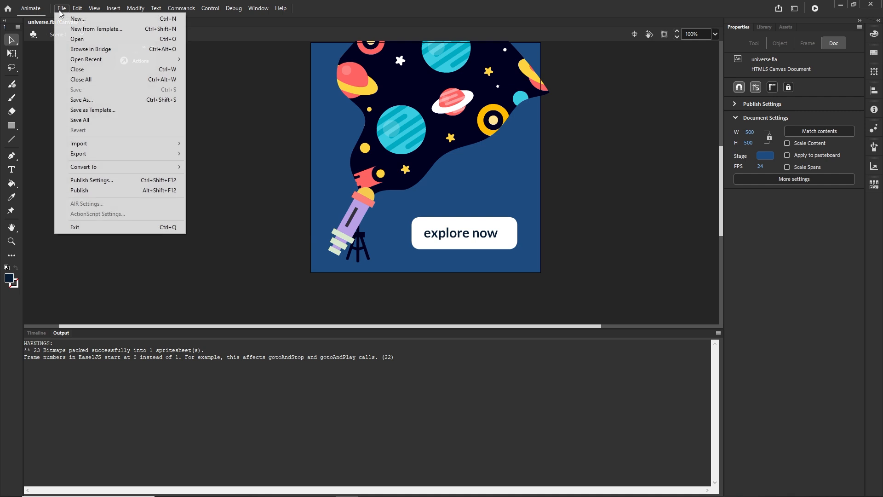
click(92, 179)
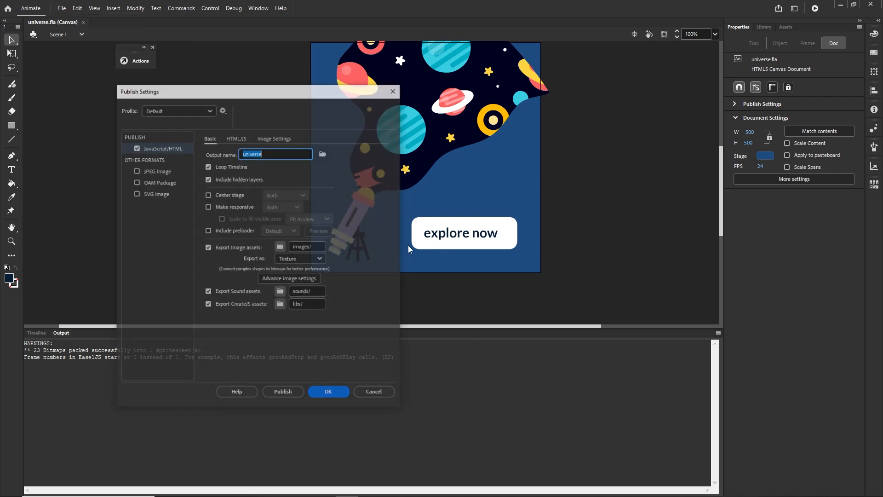
click(323, 154)
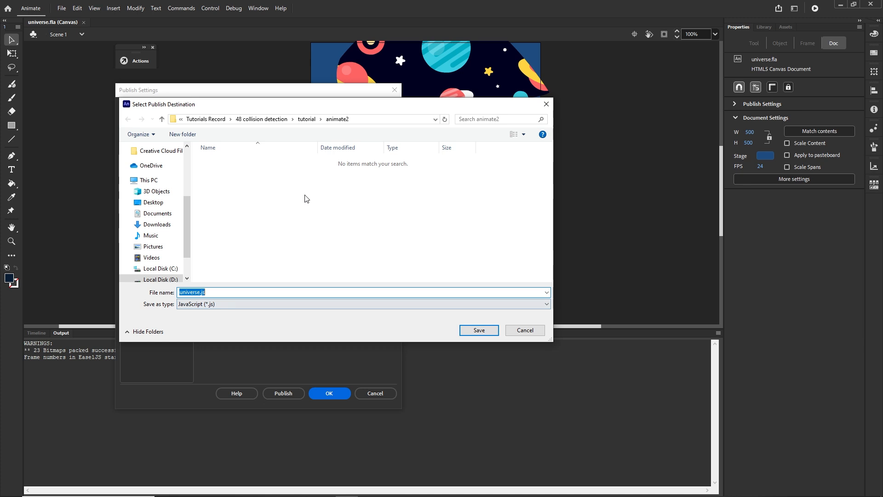
click(195, 120)
scroll(322, 221, down, 10)
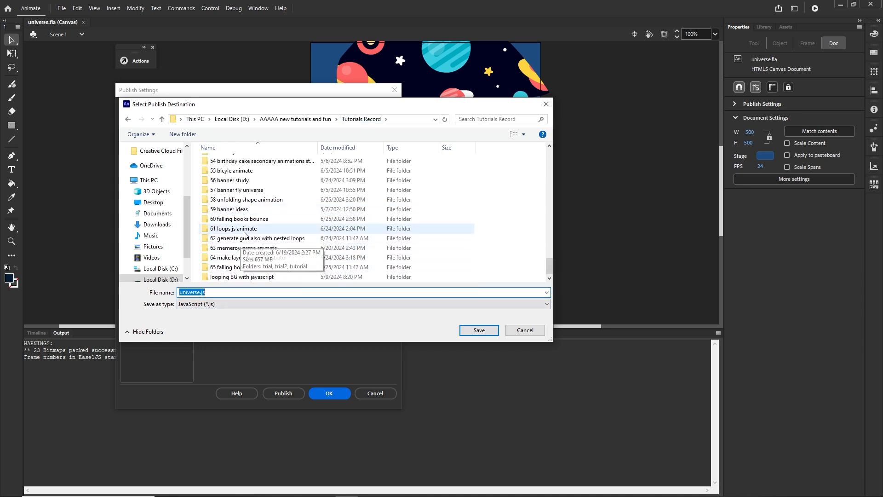
double_click(234, 200)
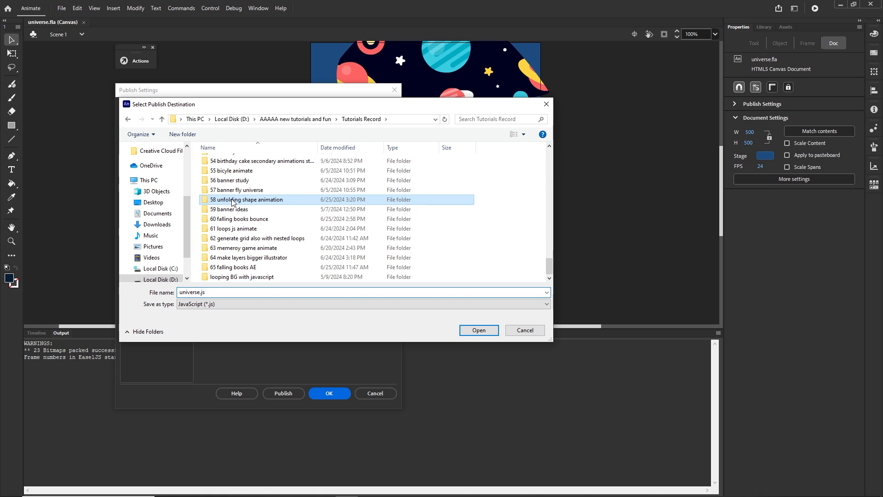
double_click(225, 202)
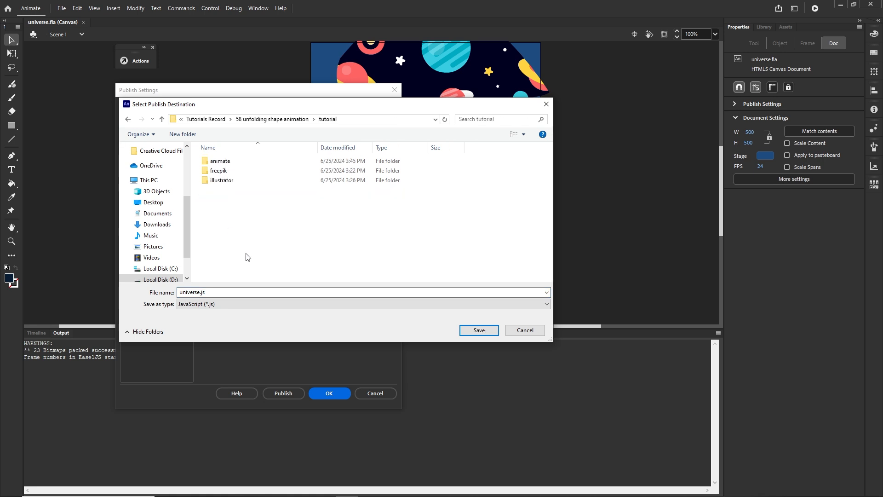
double_click(217, 161)
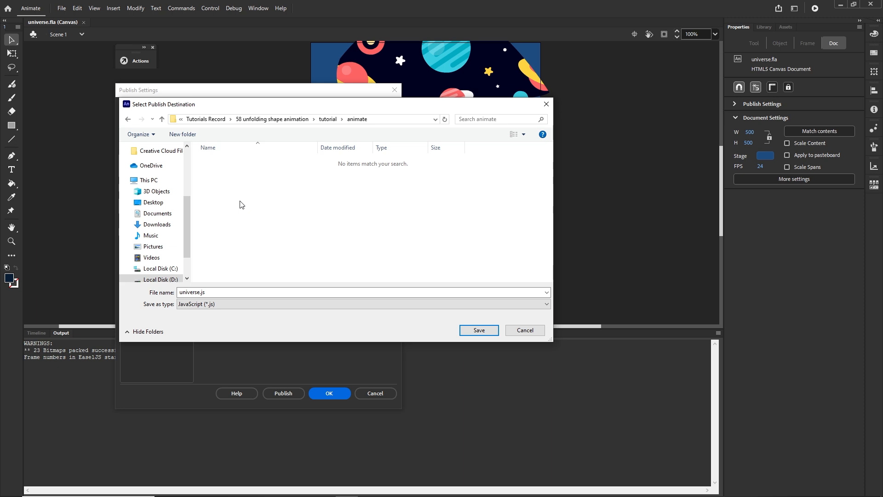
Step: Create a new folder named index inside the animate folder
right_click(230, 186)
mouse_move(310, 305)
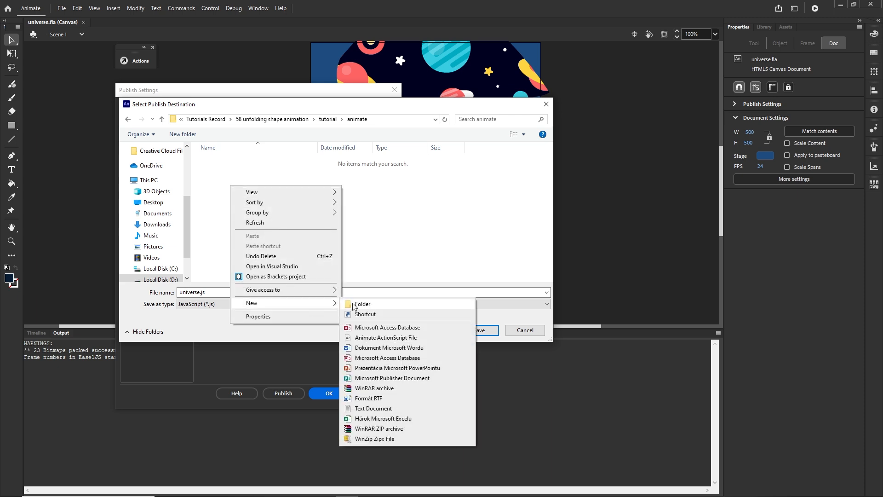
click(355, 304)
text(index)
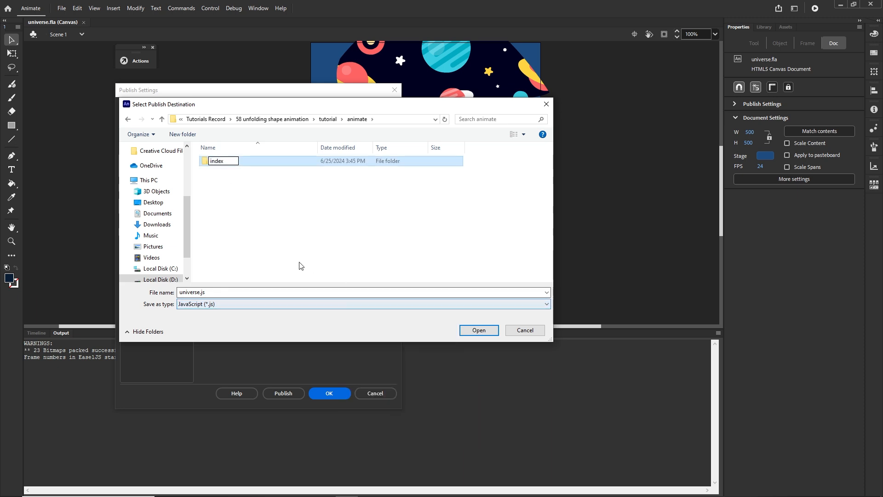
click(244, 262)
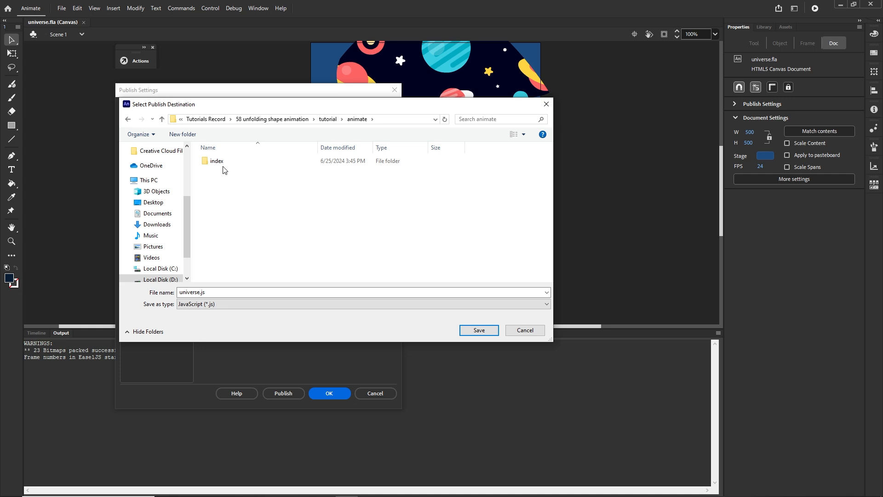
Step: Set the publish output to universe.js in the index folder, accept the settings and publish the document
double_click(222, 165)
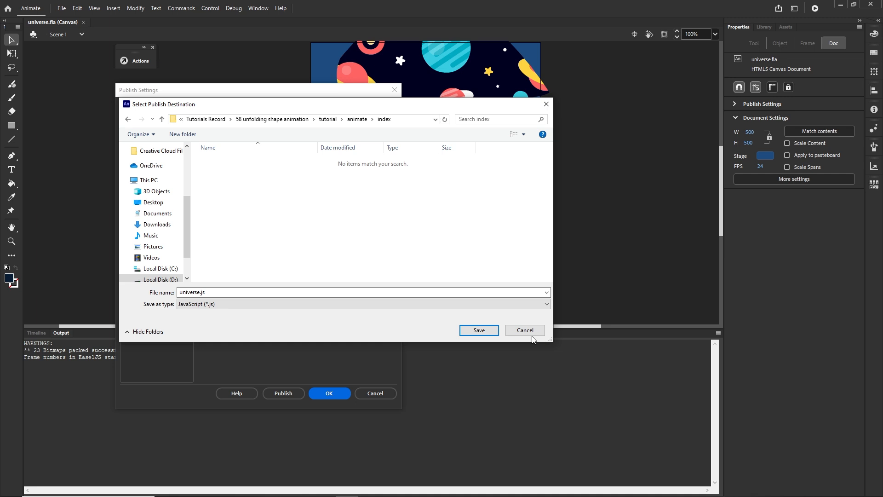
click(479, 330)
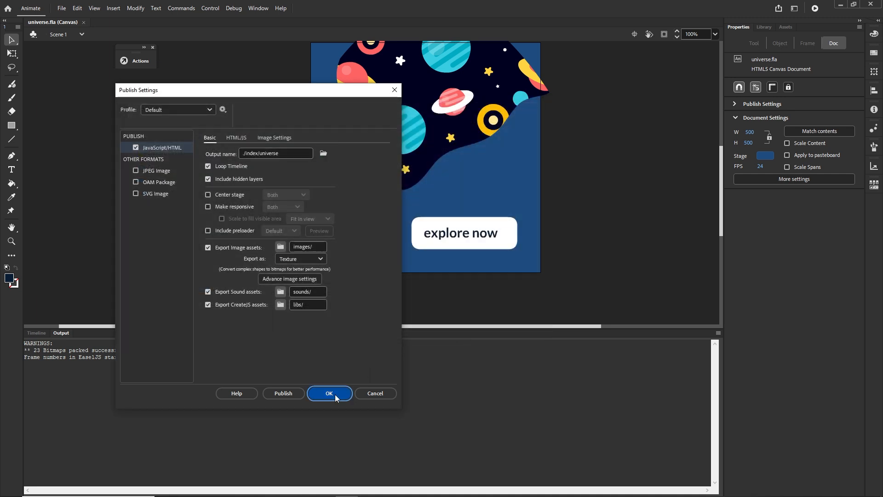
click(329, 393)
click(61, 8)
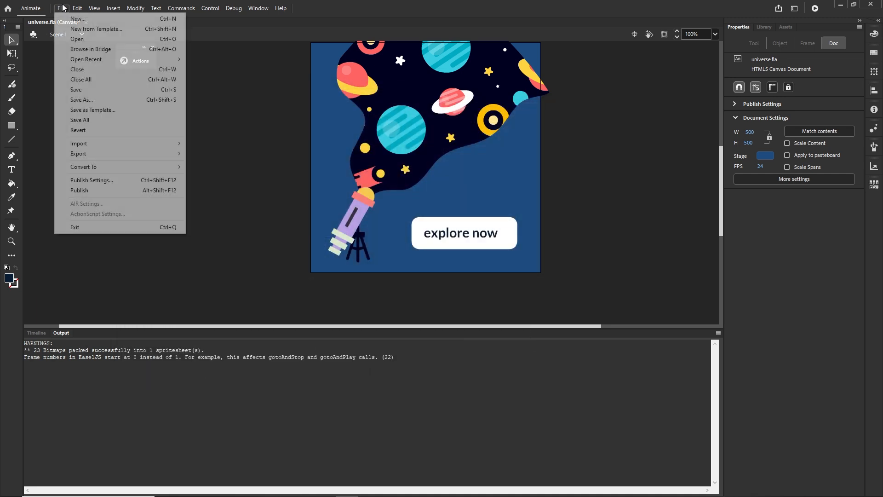
click(93, 190)
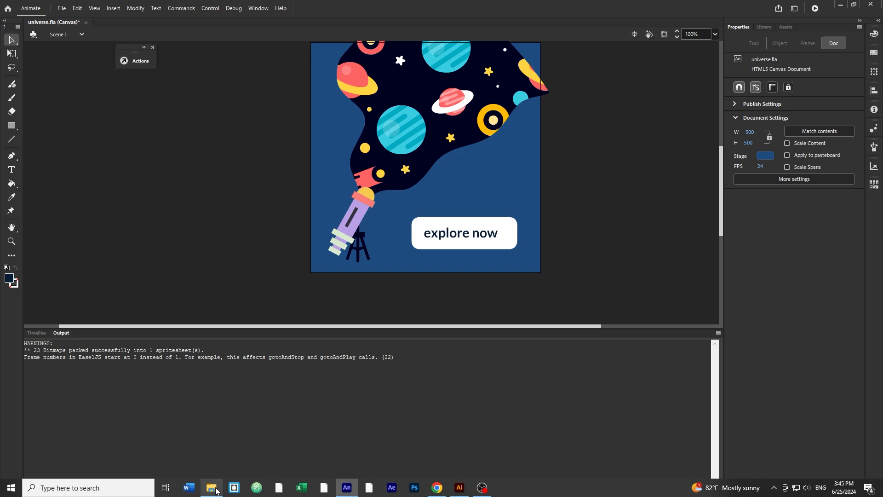
Step: Switch to File Explorer, check the published files in the index folder and open universe.html in the browser
click(216, 491)
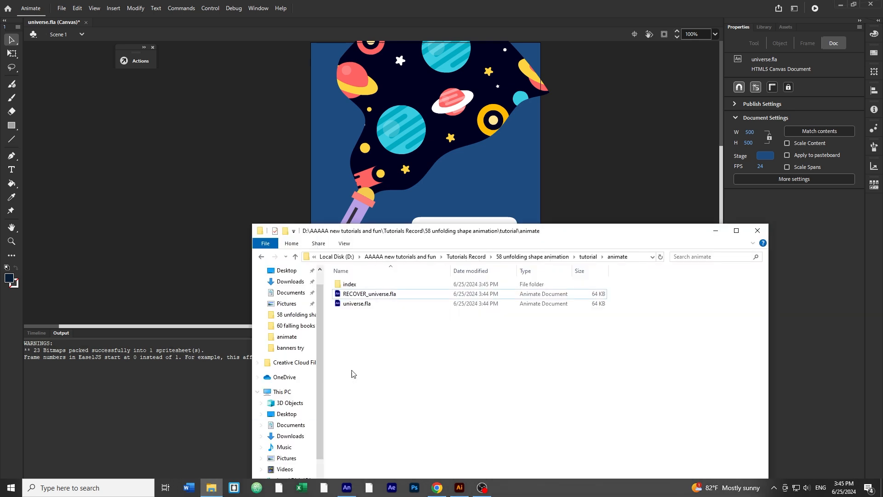
double_click(359, 285)
click(359, 288)
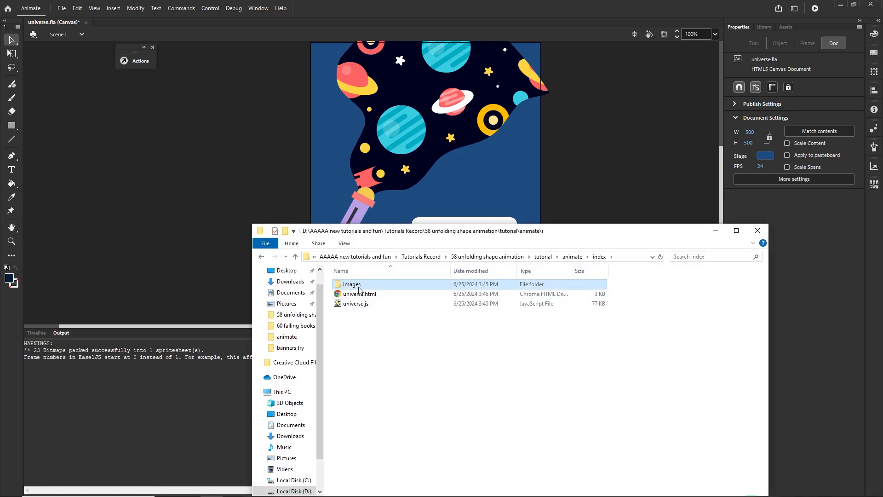
click(364, 304)
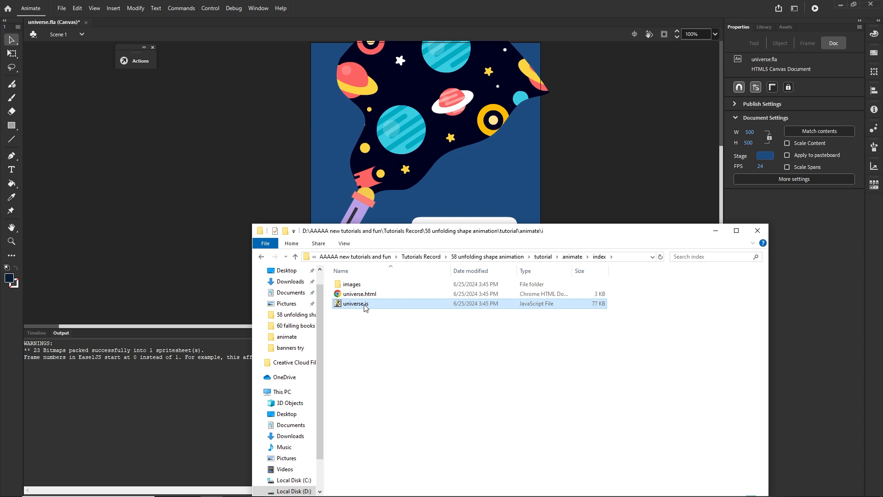
click(365, 364)
double_click(357, 295)
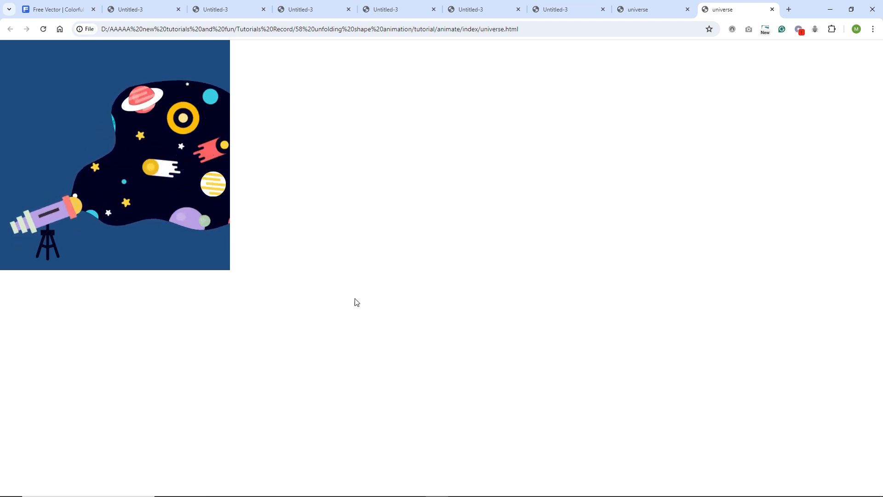
Step: Return to Animate and review the Basic, HTML/JS and Image Settings options of the publish settings, leaving without changes
click(346, 488)
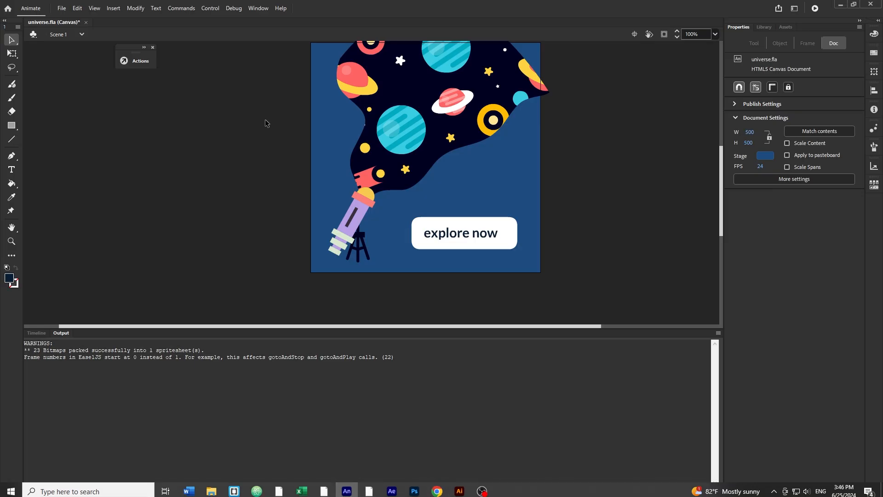
click(62, 9)
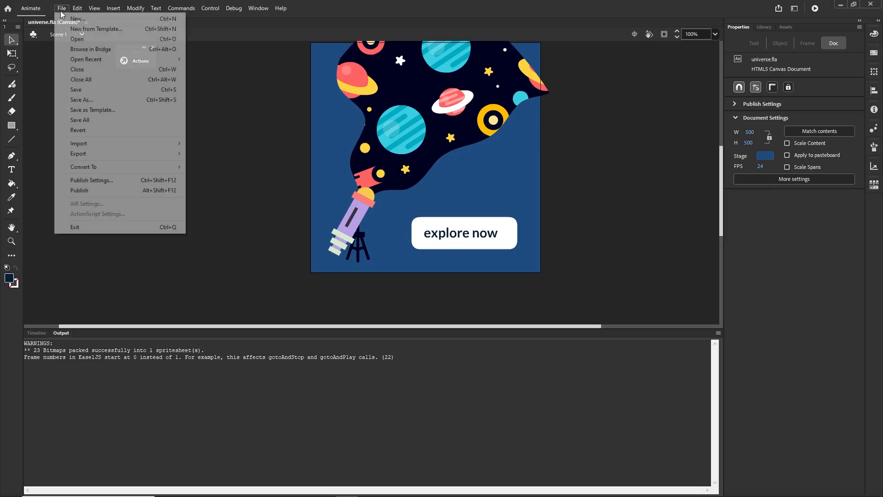
click(96, 180)
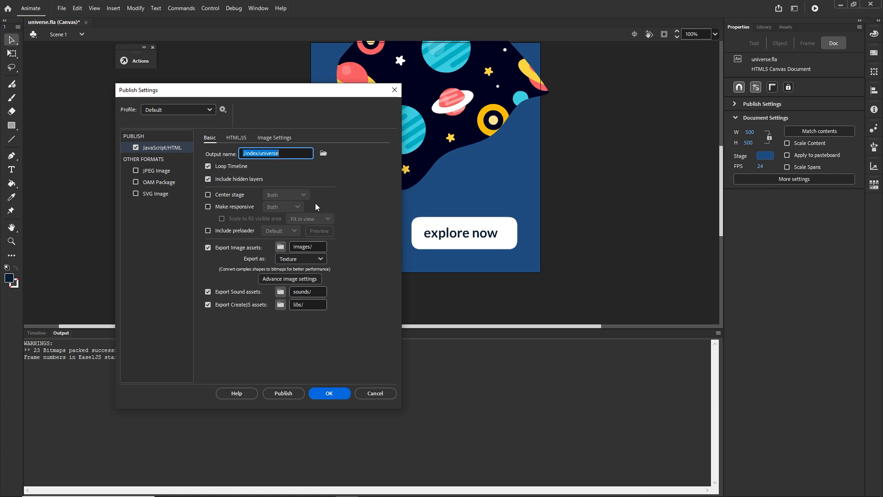
click(240, 141)
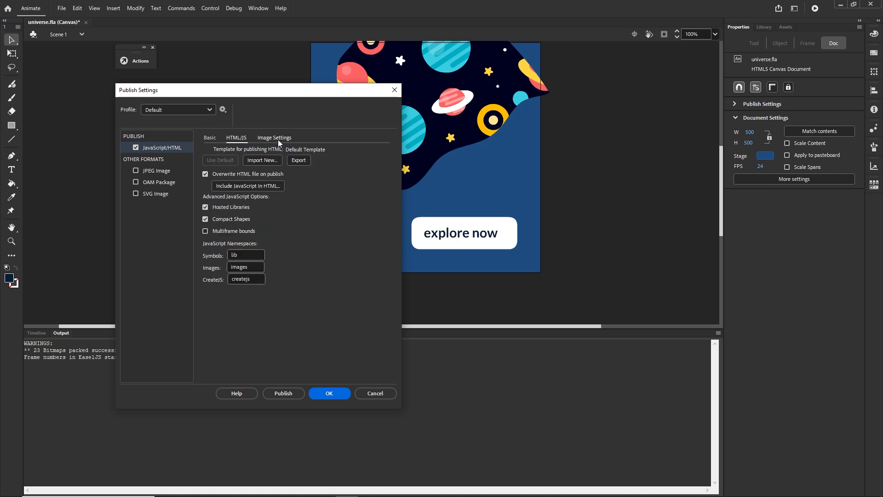
click(278, 139)
click(248, 139)
click(207, 140)
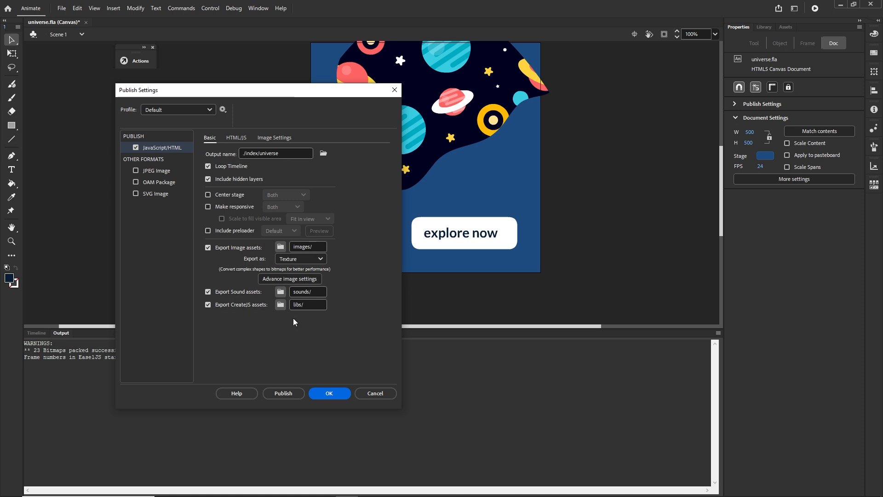
click(378, 392)
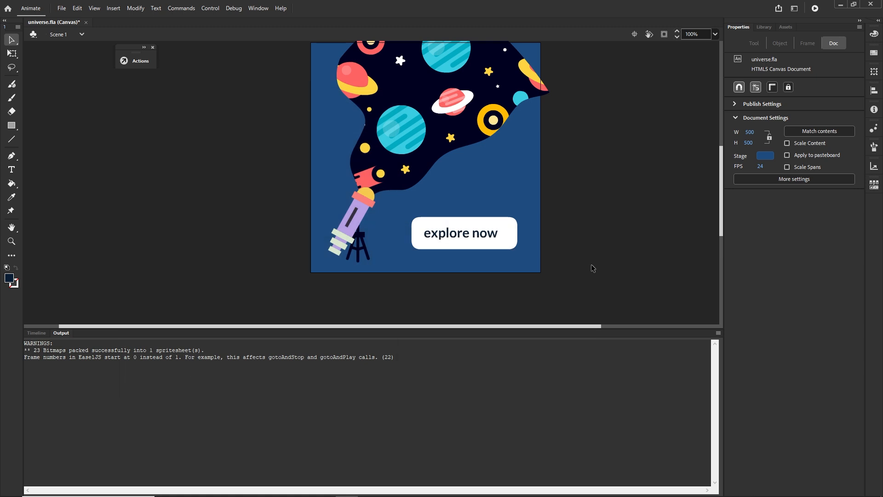